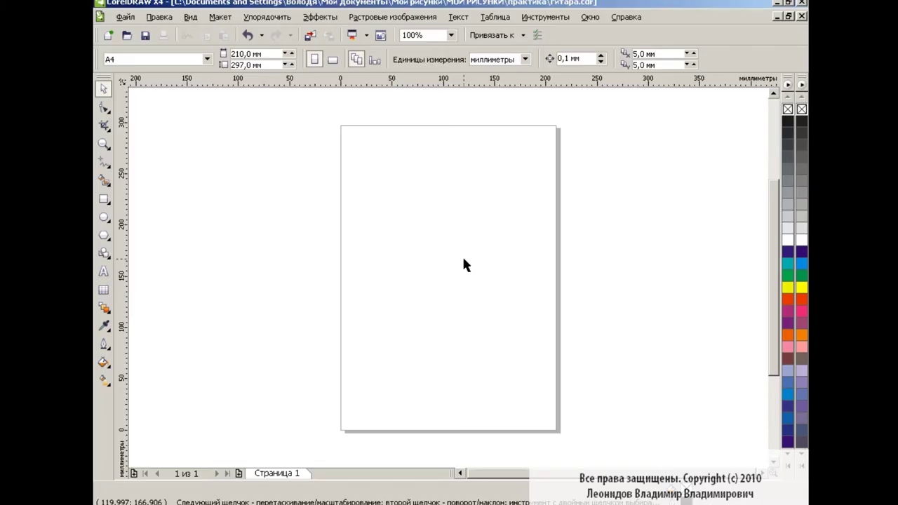
Draw a tall rectangle in the page centre and convert it to an editable curve
click(104, 200)
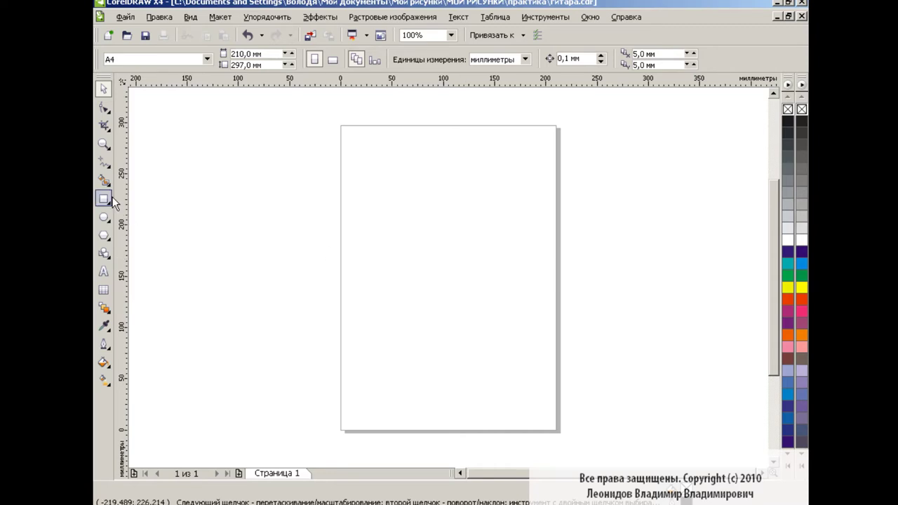
drag(389, 205, 519, 384)
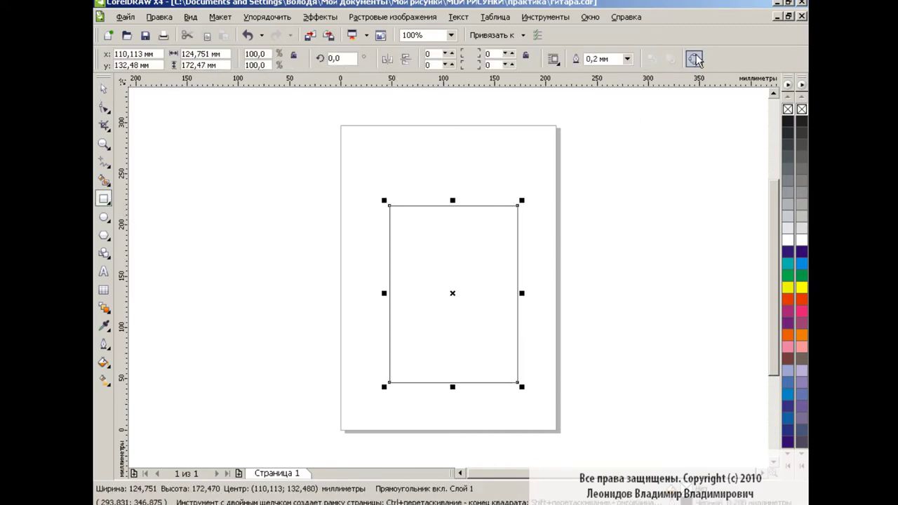
key(ctrl+q)
key(F10)
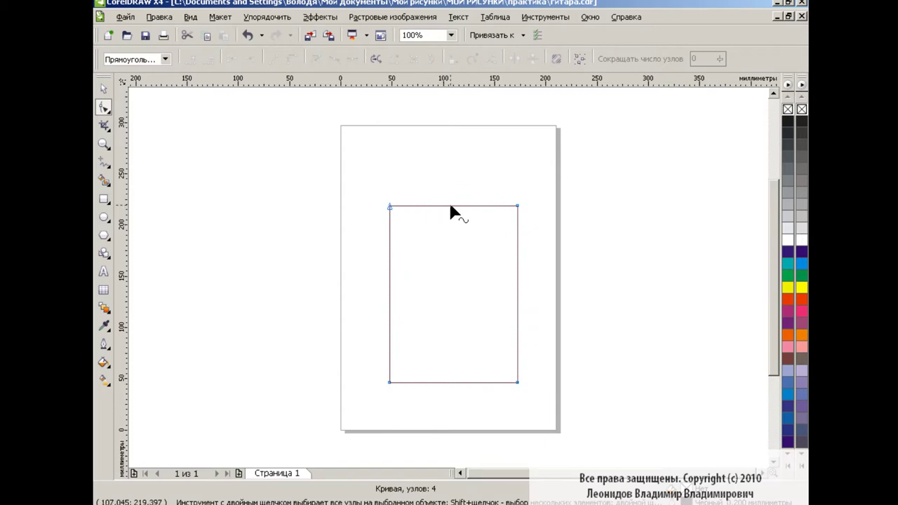
Add nodes on the top and side edges, then pull the side nodes inward to form a waist
double_click(450, 206)
double_click(389, 266)
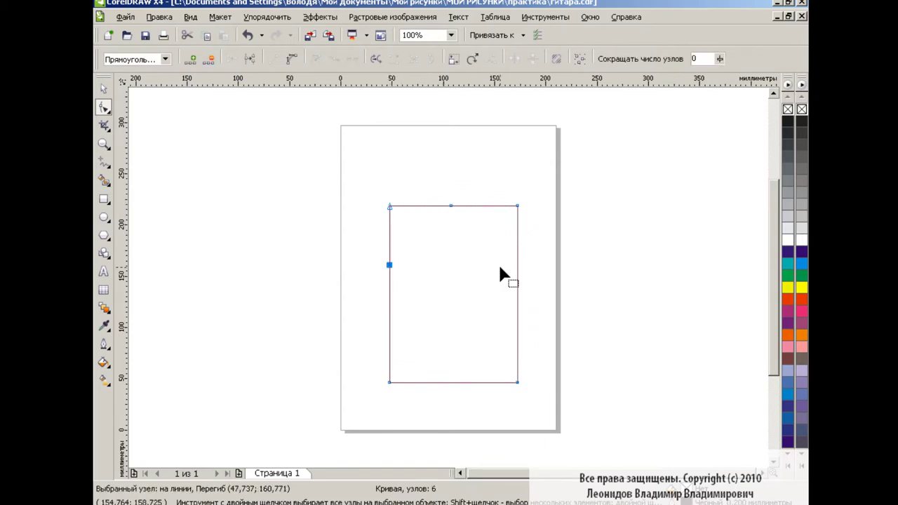
double_click(517, 267)
click(390, 266)
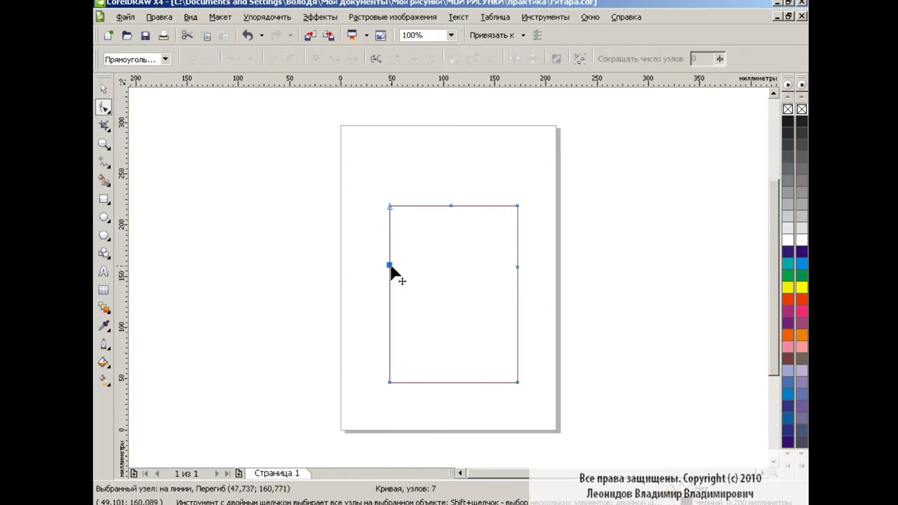
shift+click(518, 266)
drag(517, 266, 503, 267)
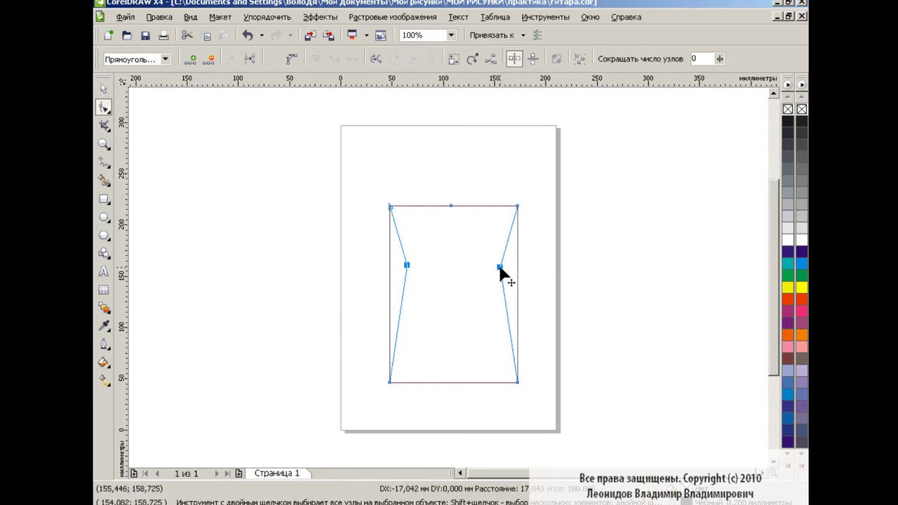
Pull the top corners inward and the top-middle node down into a V, shaping two horns
click(391, 206)
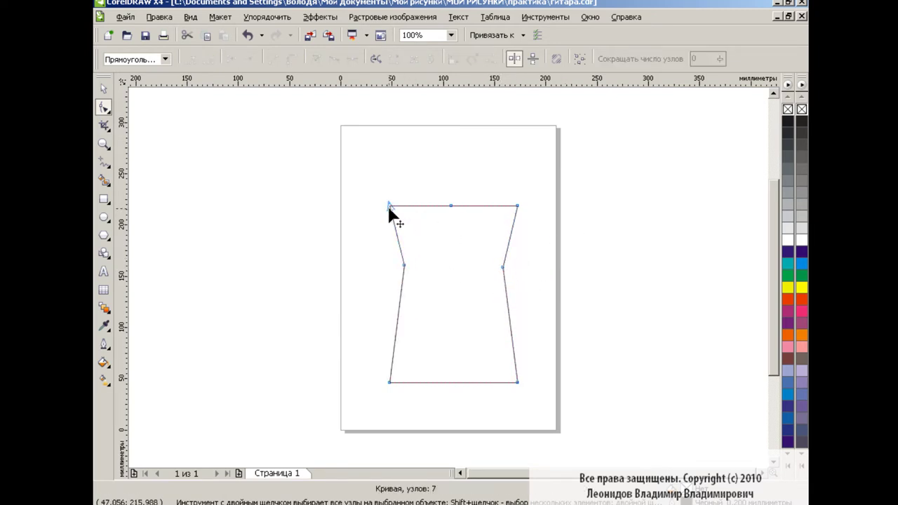
shift+click(518, 206)
drag(517, 206, 508, 206)
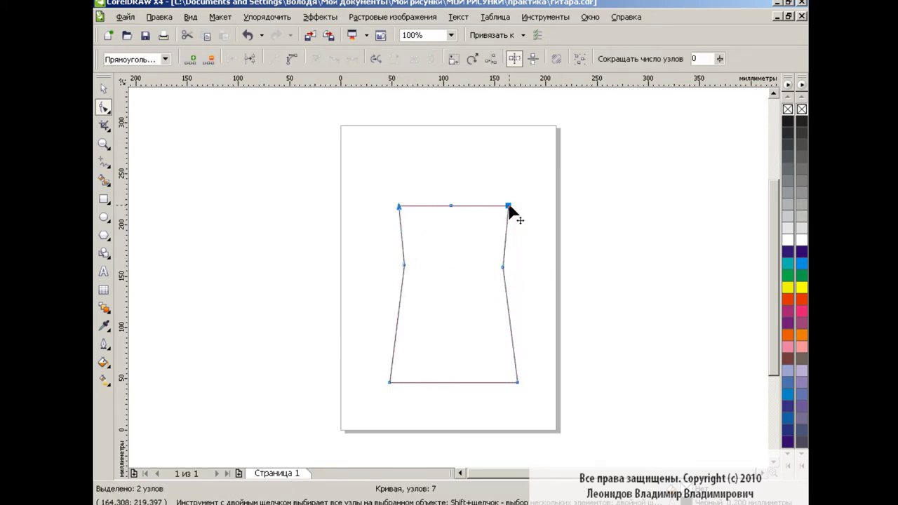
drag(453, 206, 454, 243)
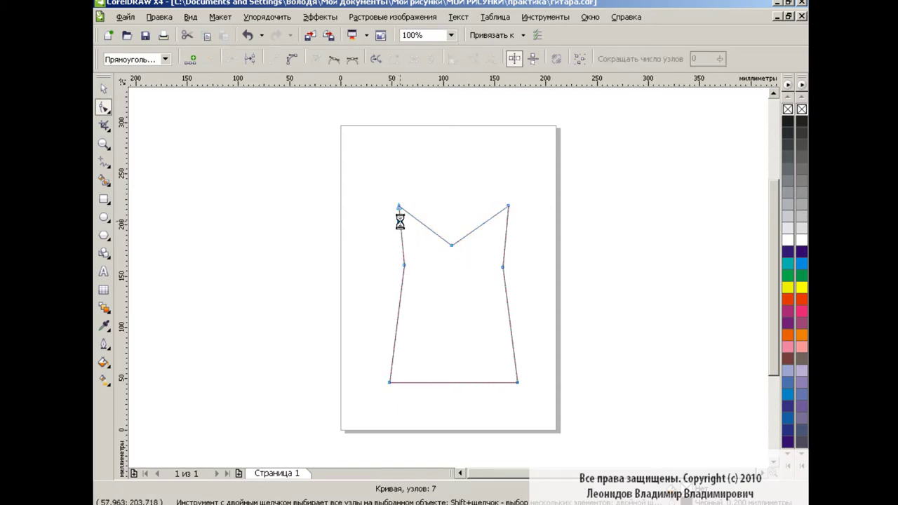
drag(401, 217, 395, 219)
double_click(511, 223)
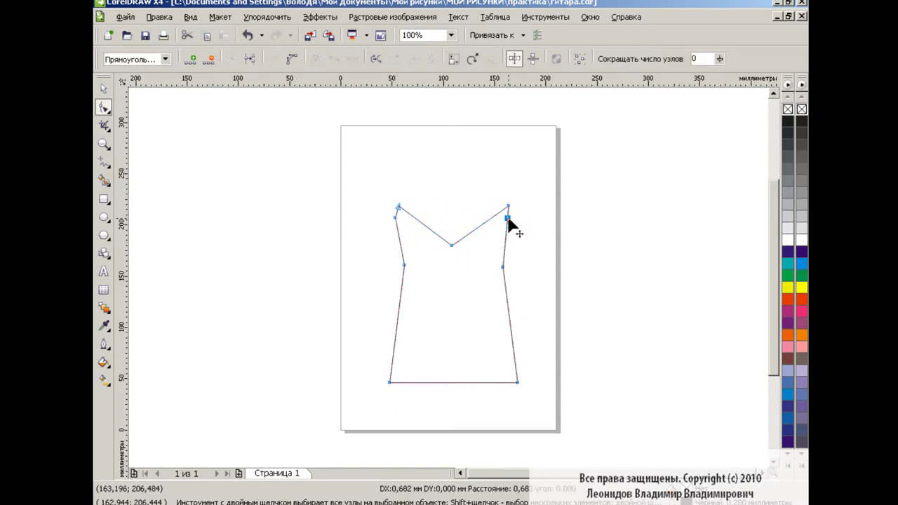
mouse_move(500, 202)
mouse_down()
mouse_move(527, 235)
mouse_move(510, 227)
mouse_up()
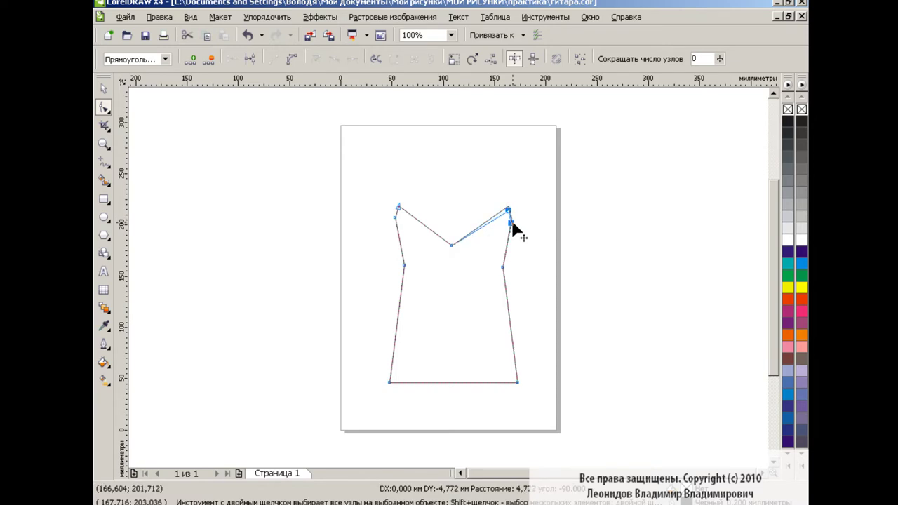
key(Escape)
drag(379, 193, 582, 438)
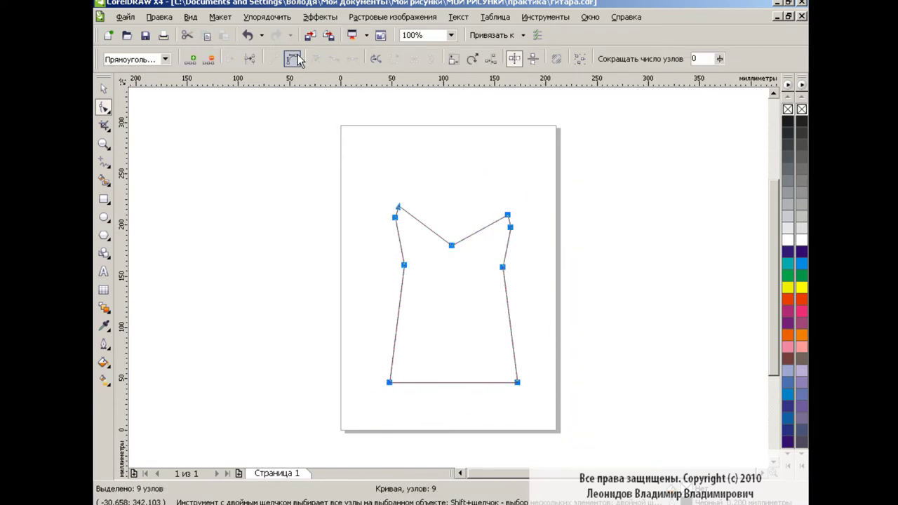
Make all body segments curved and smooth, then round out the lower-left and lower-right
click(336, 61)
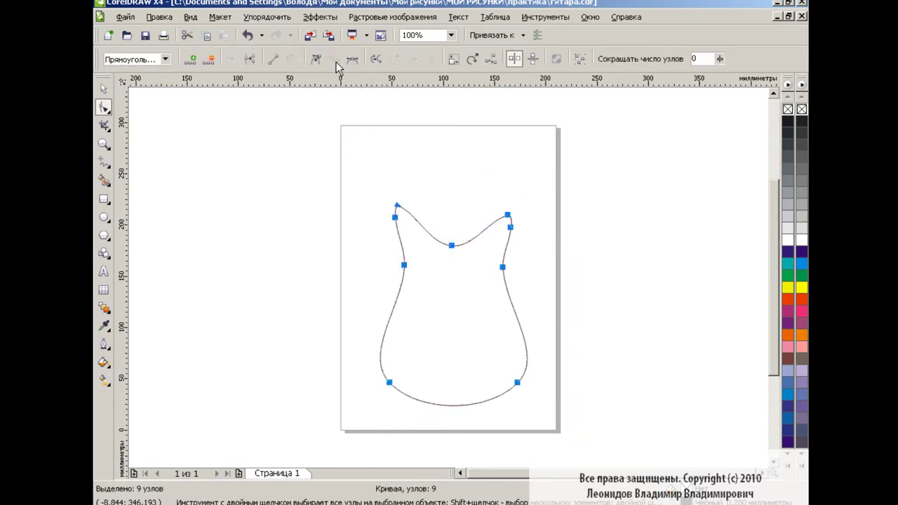
click(588, 254)
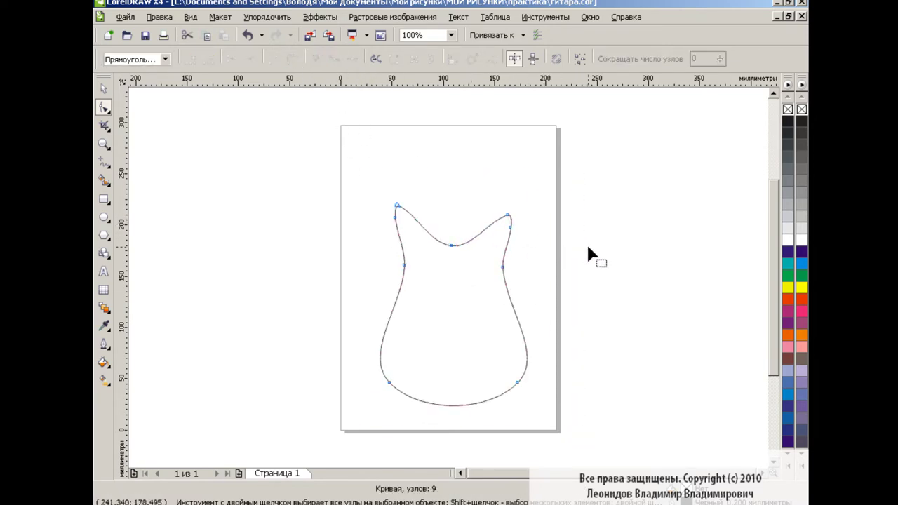
click(519, 386)
click(390, 383)
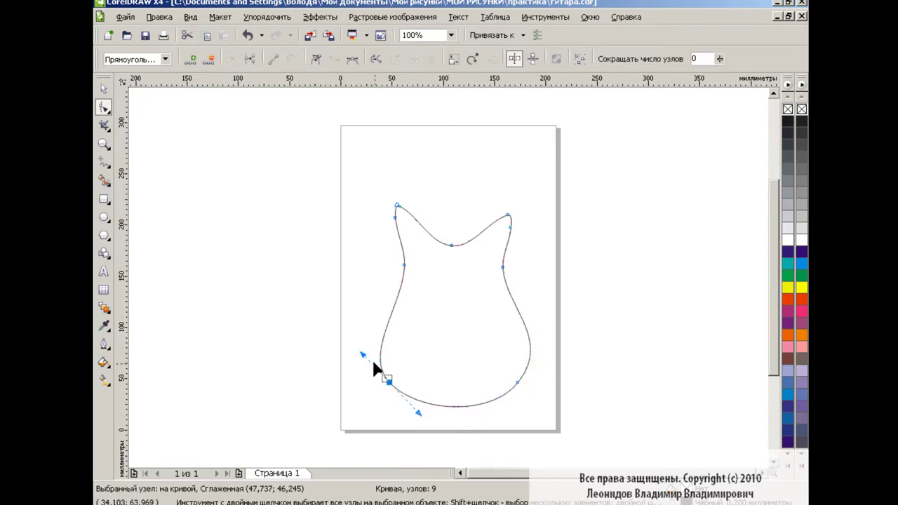
drag(365, 357, 365, 325)
click(517, 382)
drag(492, 416, 493, 430)
Turn the upper nodes into sharp corners and reshape the top-left horn
click(574, 274)
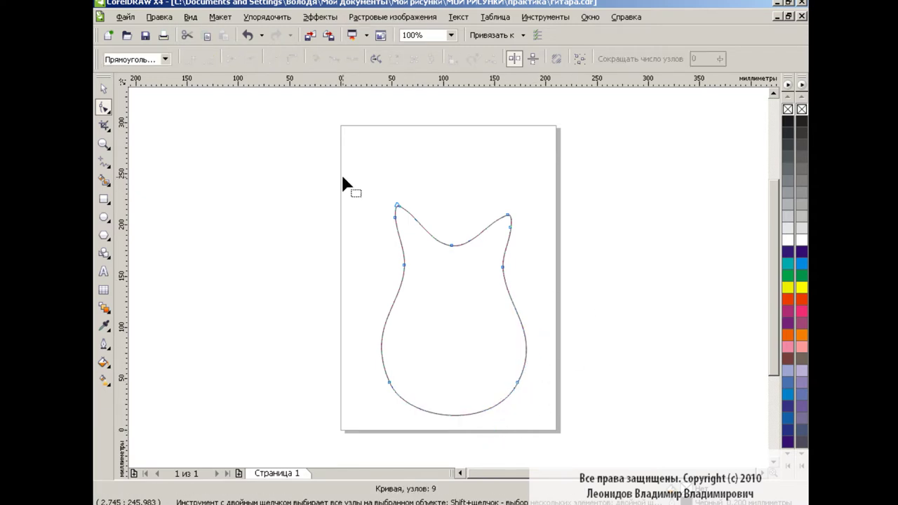
mouse_move(341, 172)
mouse_down()
mouse_move(520, 275)
mouse_move(501, 285)
mouse_up()
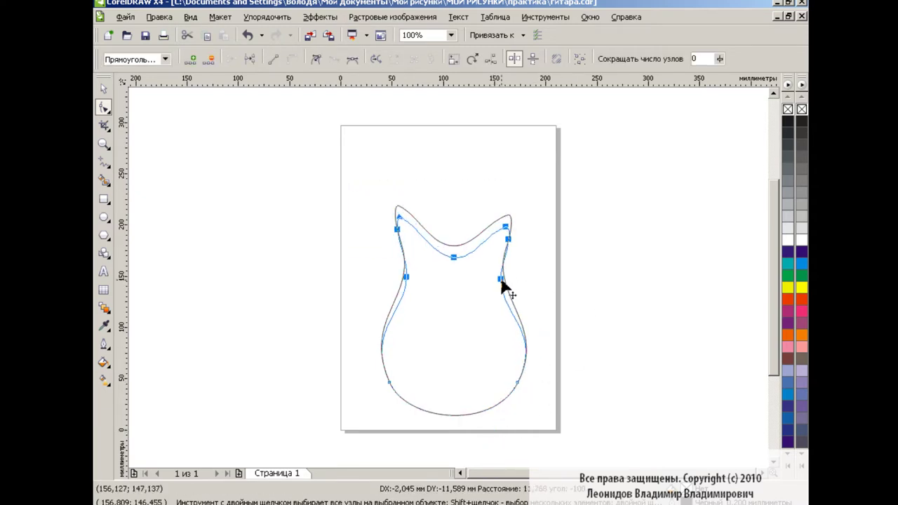
click(553, 259)
drag(348, 195, 560, 297)
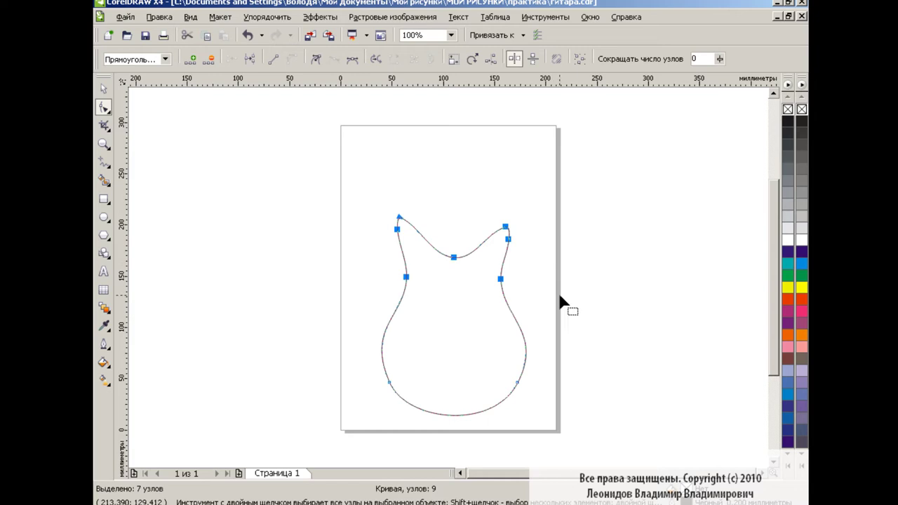
click(315, 59)
click(400, 218)
drag(401, 220, 409, 224)
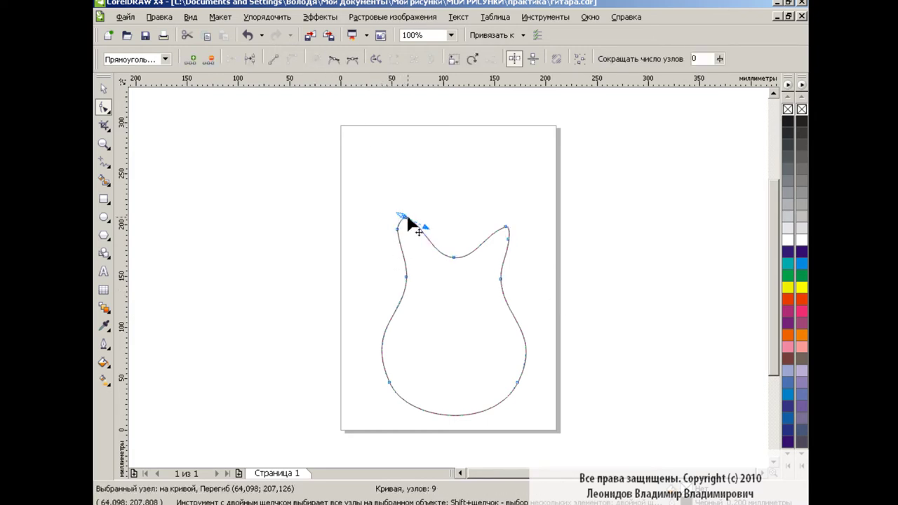
Pull the middle top node's left handle outward to curve the upper-left segment
click(406, 278)
click(454, 257)
mouse_move(432, 256)
mouse_down()
mouse_move(408, 257)
mouse_move(419, 221)
mouse_move(426, 231)
mouse_move(387, 254)
mouse_up()
click(455, 257)
click(398, 243)
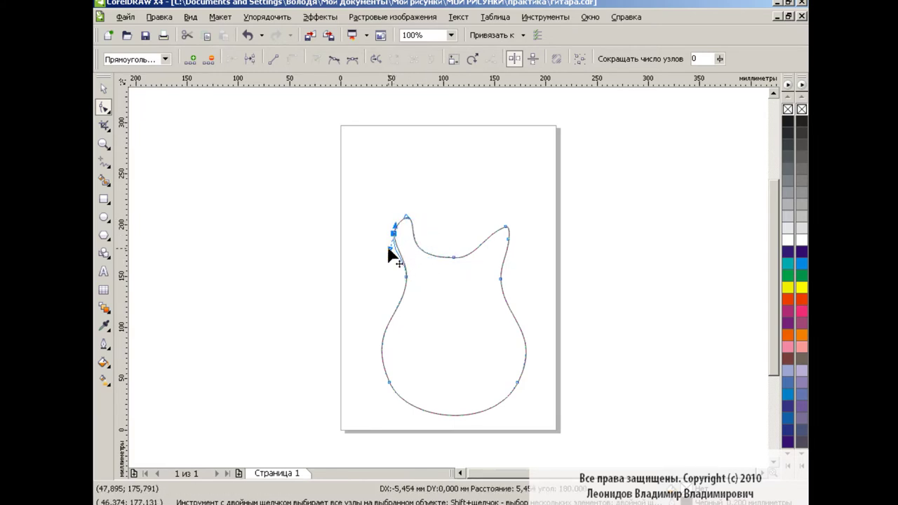
click(547, 188)
click(455, 257)
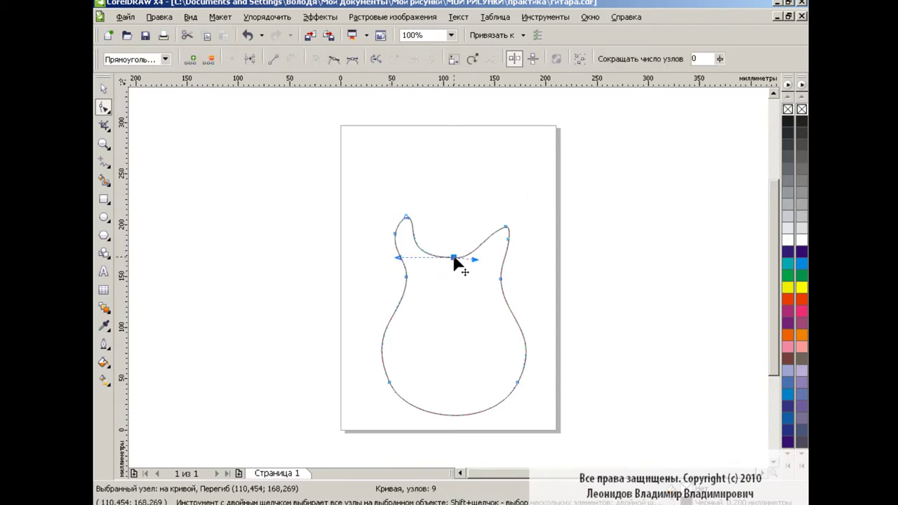
drag(418, 247, 422, 248)
click(509, 201)
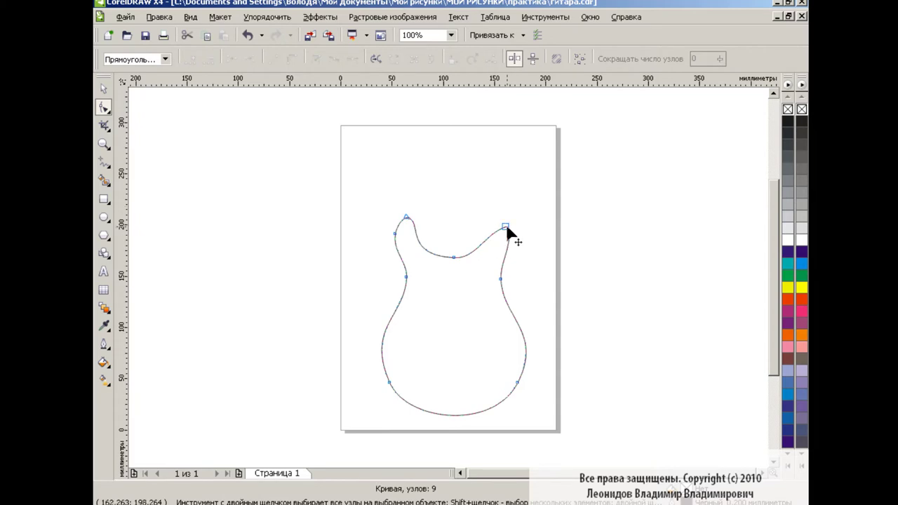
Reshape the upper-right horn and tilt the middle node's right handle upward
click(505, 228)
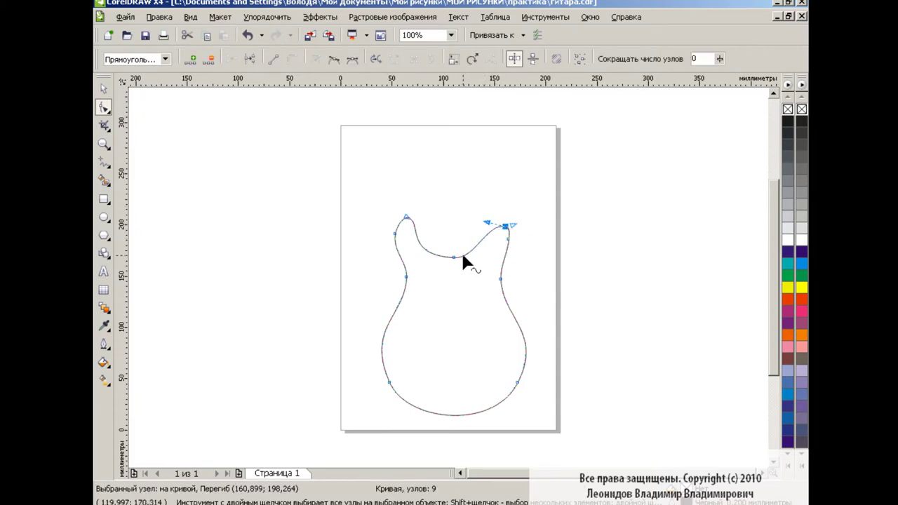
click(471, 260)
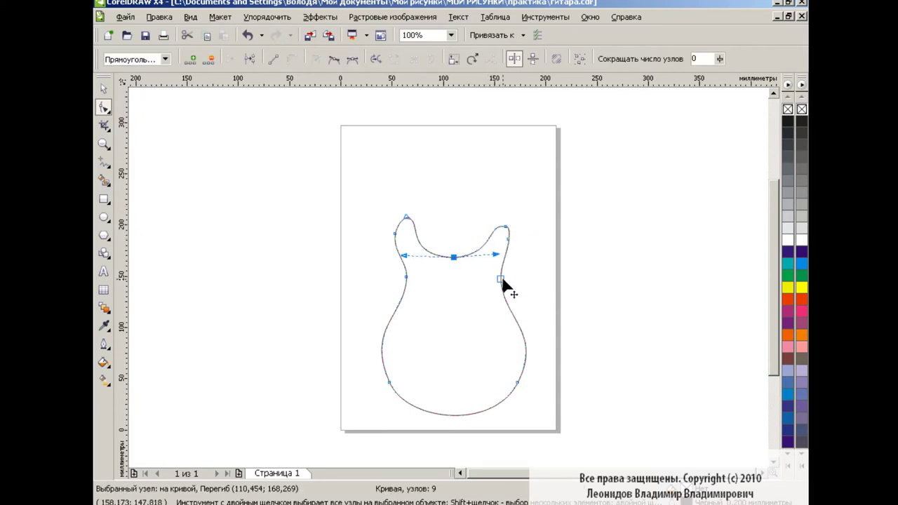
drag(508, 238, 516, 245)
click(566, 251)
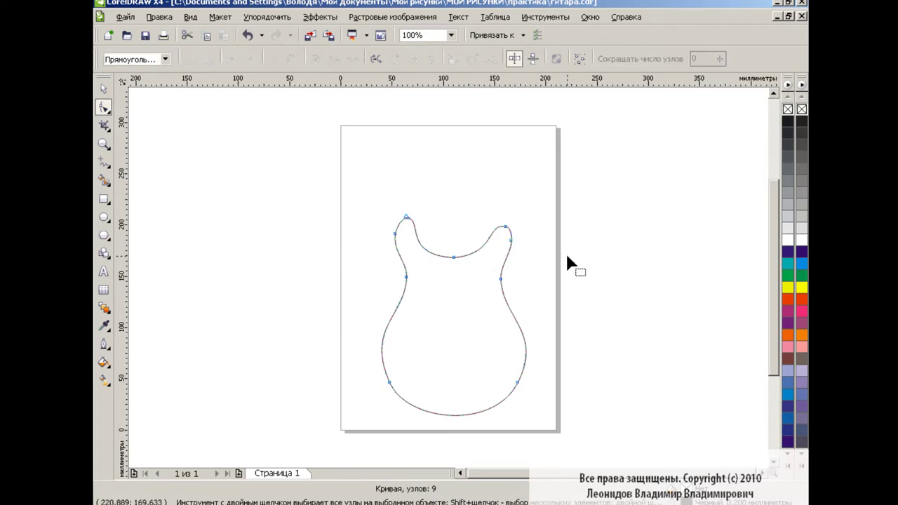
click(497, 257)
click(506, 228)
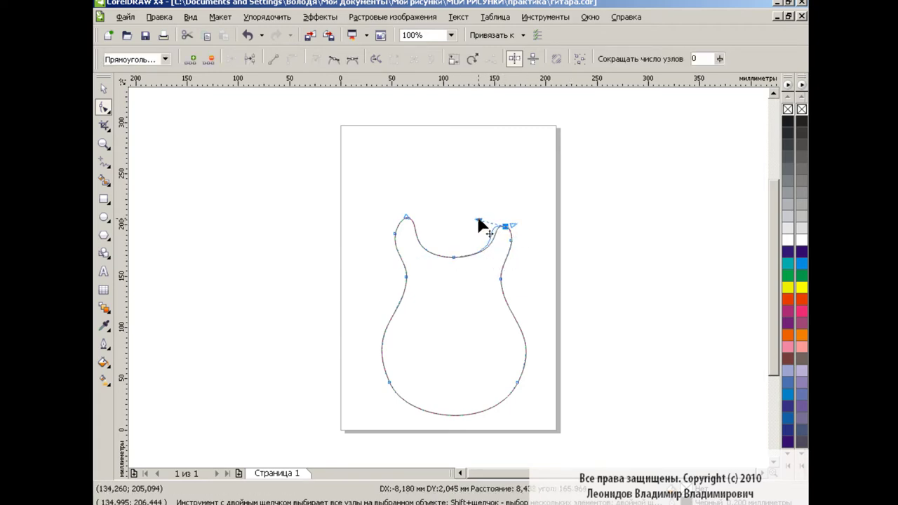
drag(505, 227, 509, 259)
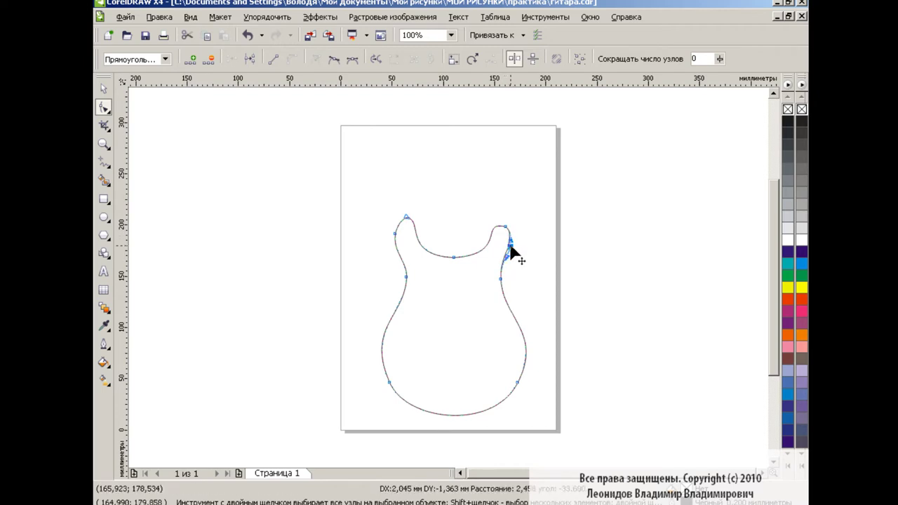
click(565, 278)
click(454, 258)
drag(511, 258, 514, 252)
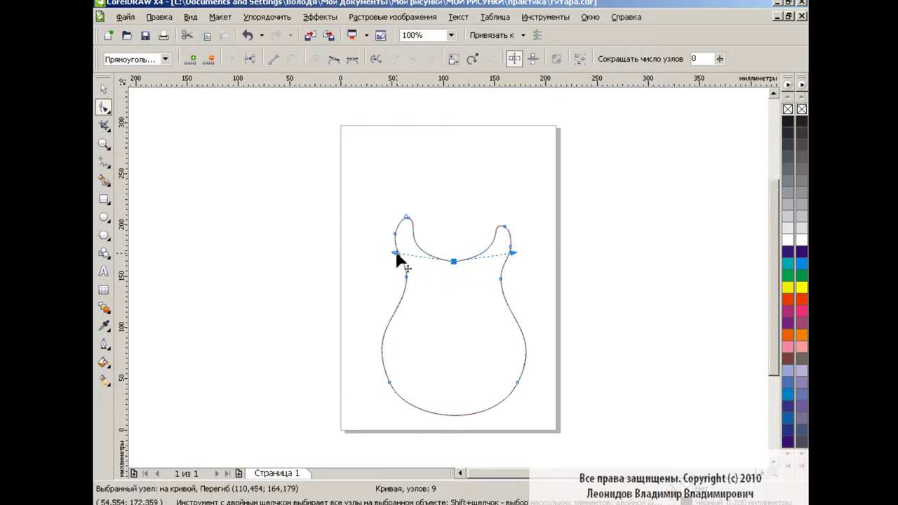
click(588, 293)
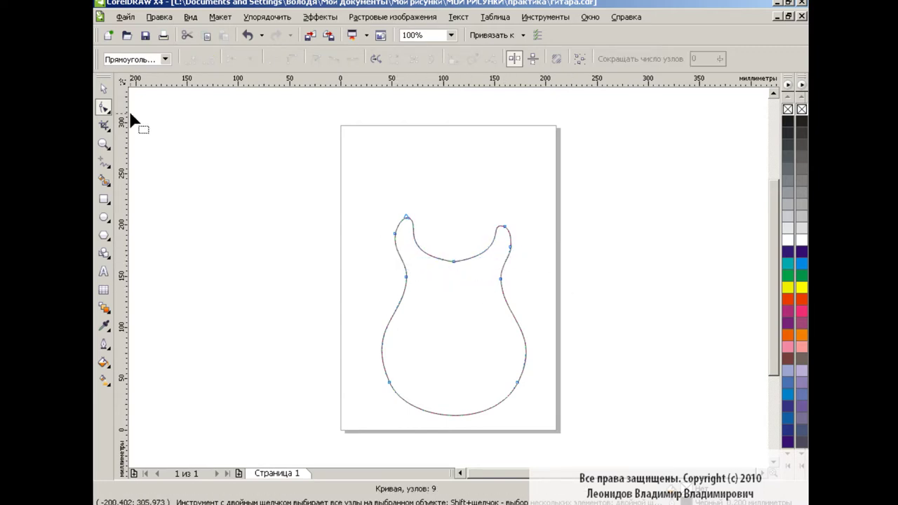
Shrink and reposition the body outline, then make its middle top node symmetrical
click(103, 89)
drag(534, 208, 502, 250)
drag(440, 344, 461, 324)
click(588, 330)
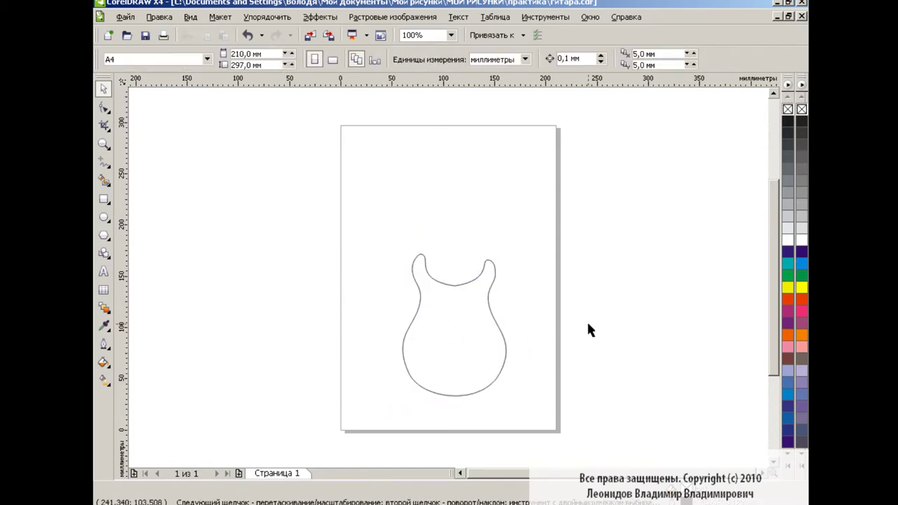
click(468, 319)
key(F10)
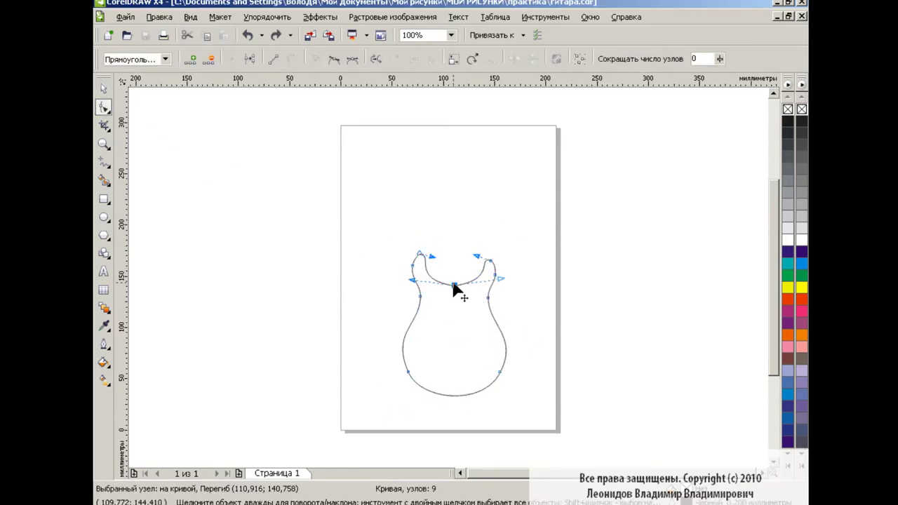
click(353, 59)
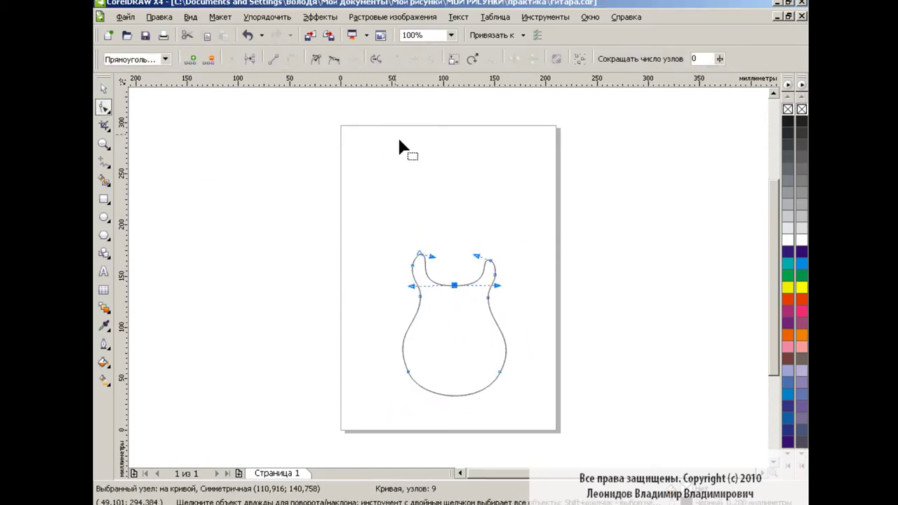
click(100, 91)
click(325, 309)
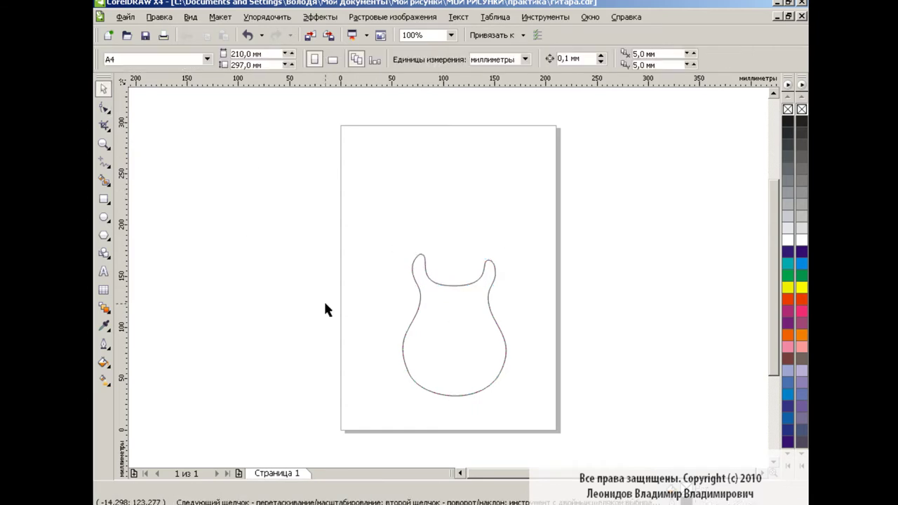
click(104, 202)
Draw a tall narrow neck rectangle and centre it horizontally on the guitar body
drag(443, 122, 460, 300)
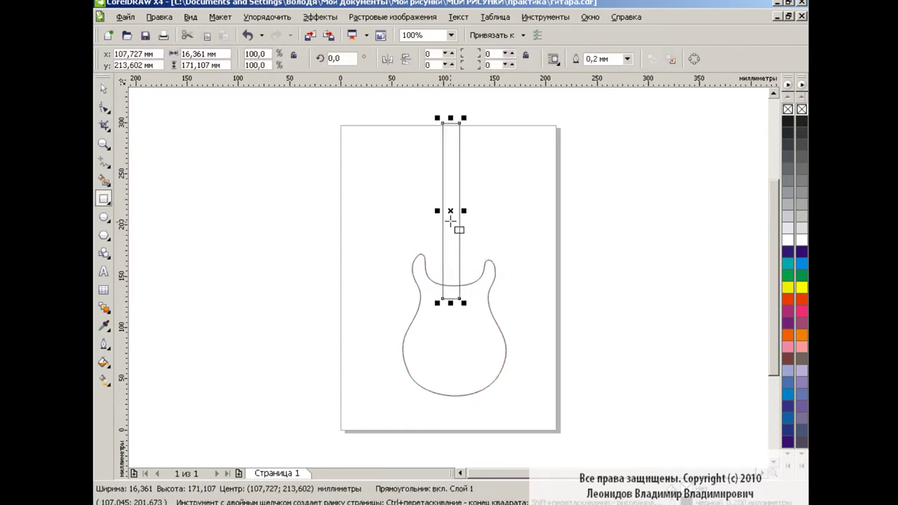
drag(450, 220, 457, 206)
key(space)
drag(371, 106, 600, 421)
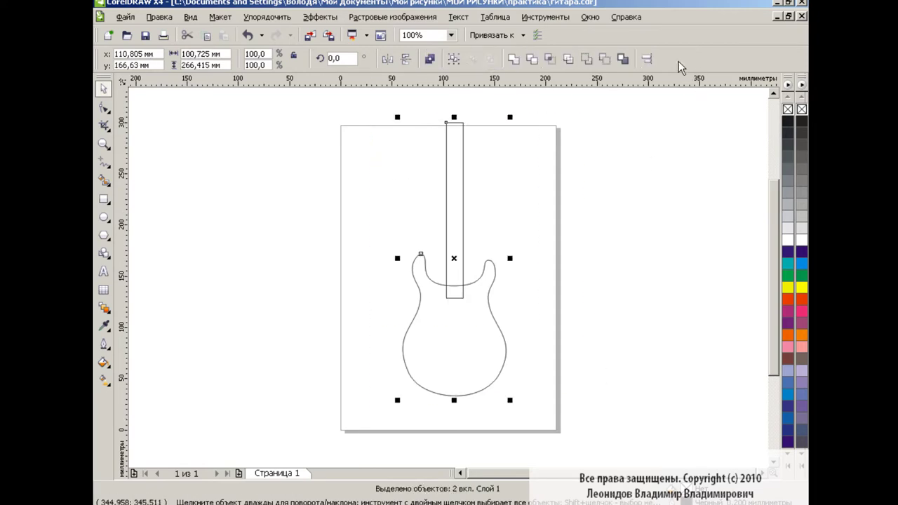
click(647, 59)
click(462, 237)
click(496, 335)
click(553, 335)
click(579, 256)
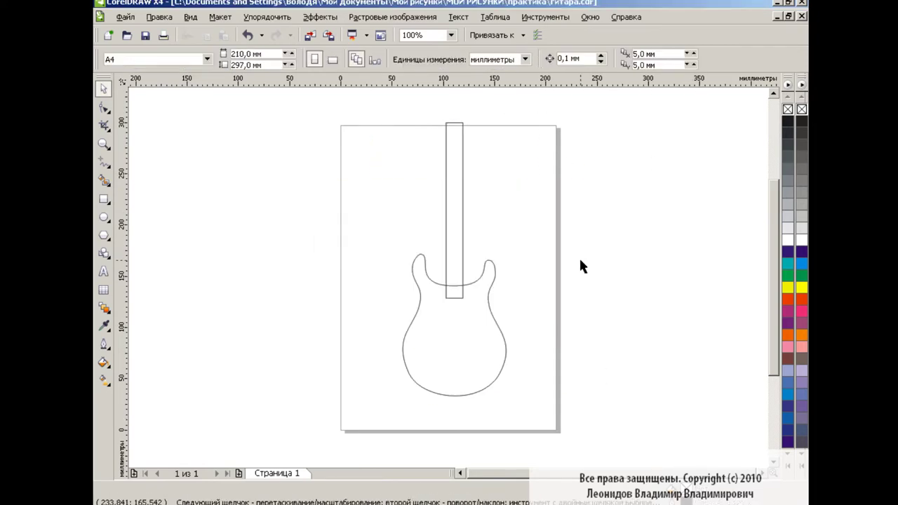
Convert the neck to curves, narrow its top and widen its base into a taper
click(466, 298)
key(ctrl+q)
key(F10)
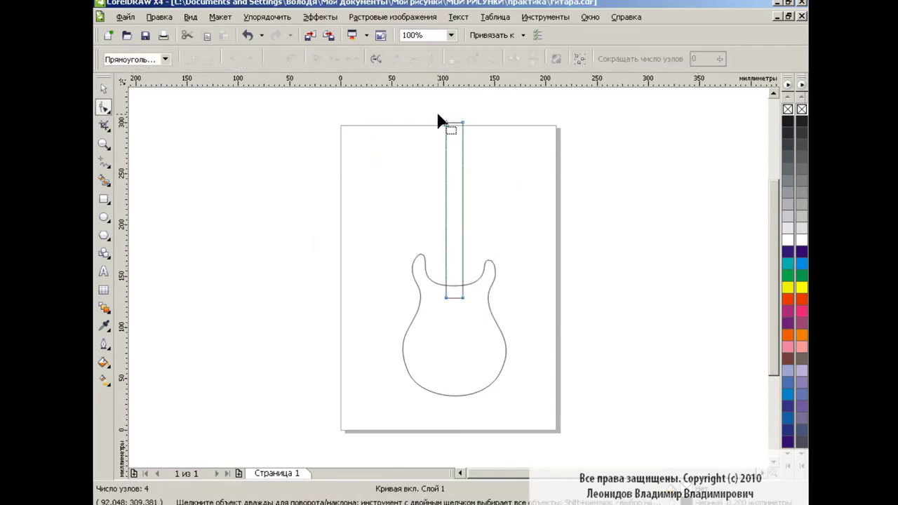
click(455, 124)
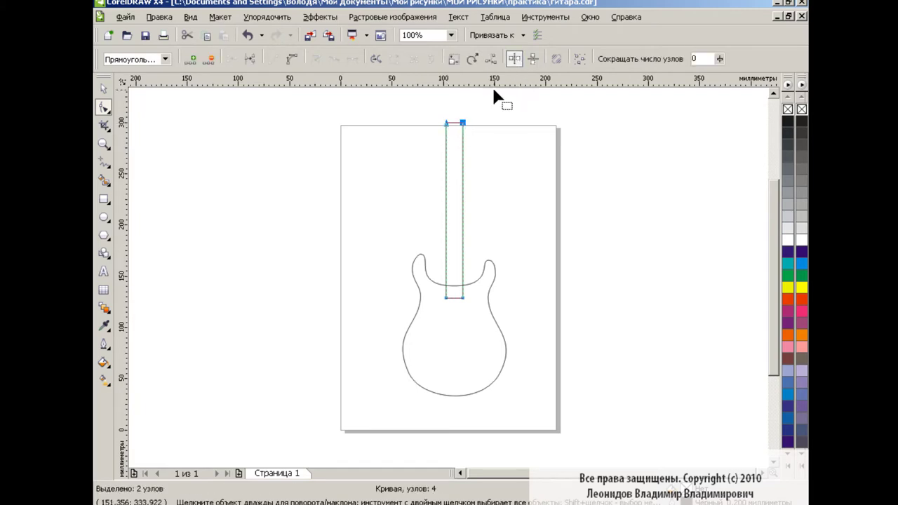
drag(463, 121, 463, 125)
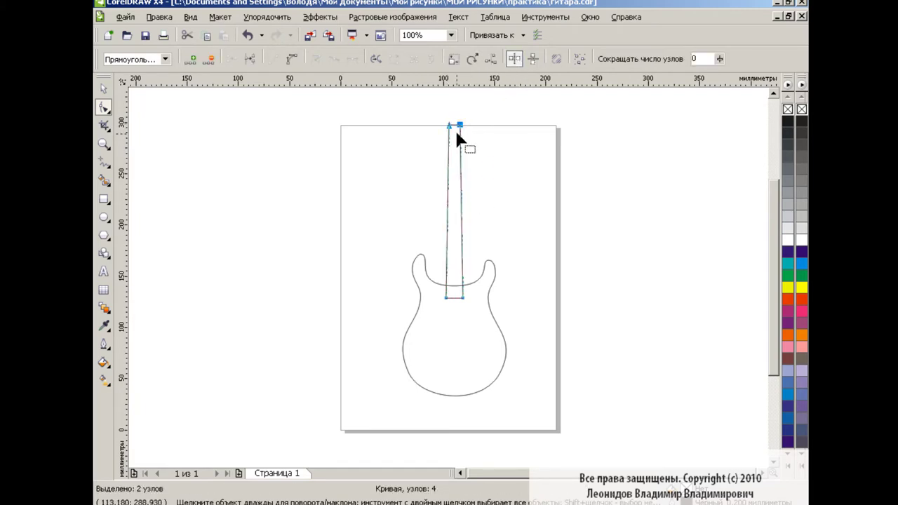
click(446, 298)
shift+click(462, 298)
drag(464, 299, 467, 306)
click(530, 298)
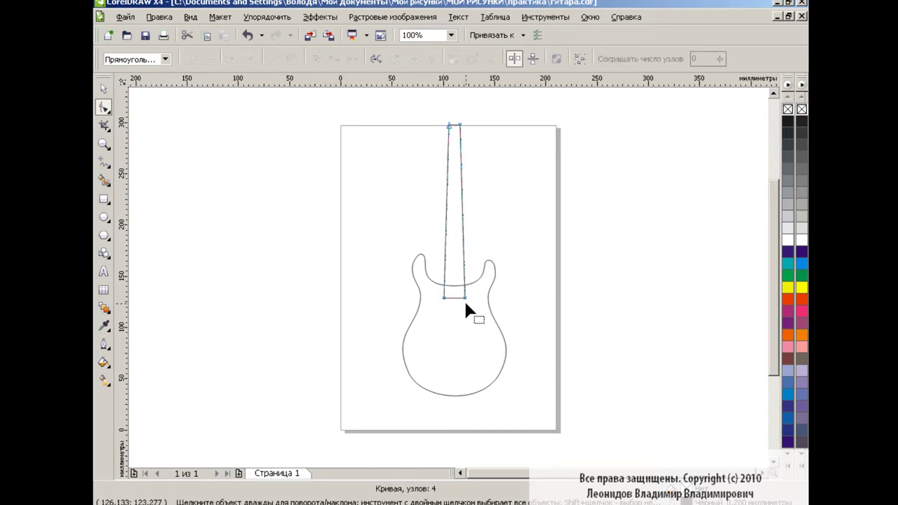
click(103, 89)
click(317, 269)
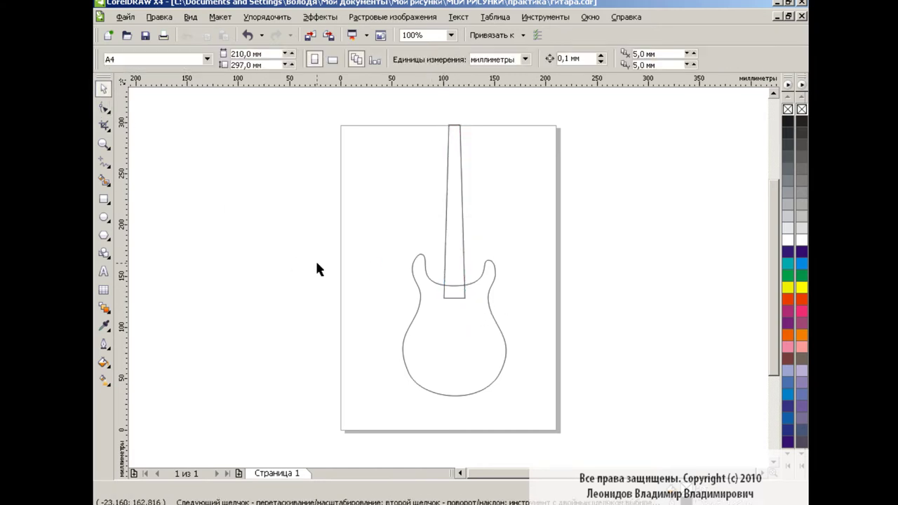
Zoom in to 400% on the area above the neck
click(451, 35)
click(432, 134)
drag(770, 280, 762, 184)
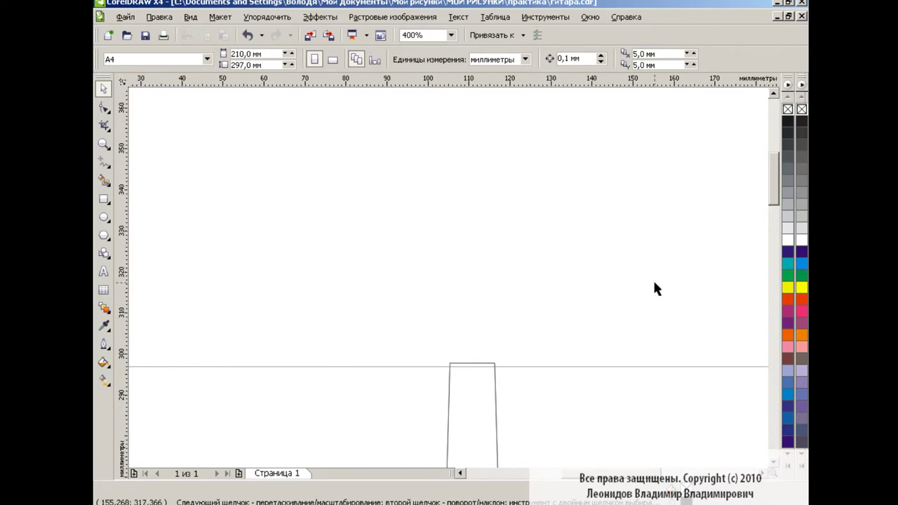
click(104, 198)
Draw a headstock rectangle above the neck, centre it over the neck, and convert it to curves
drag(419, 184, 521, 363)
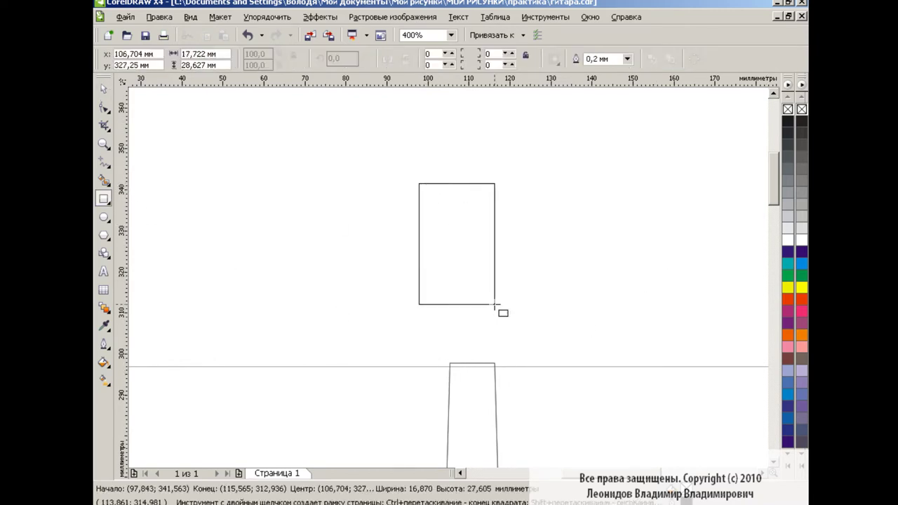
click(103, 90)
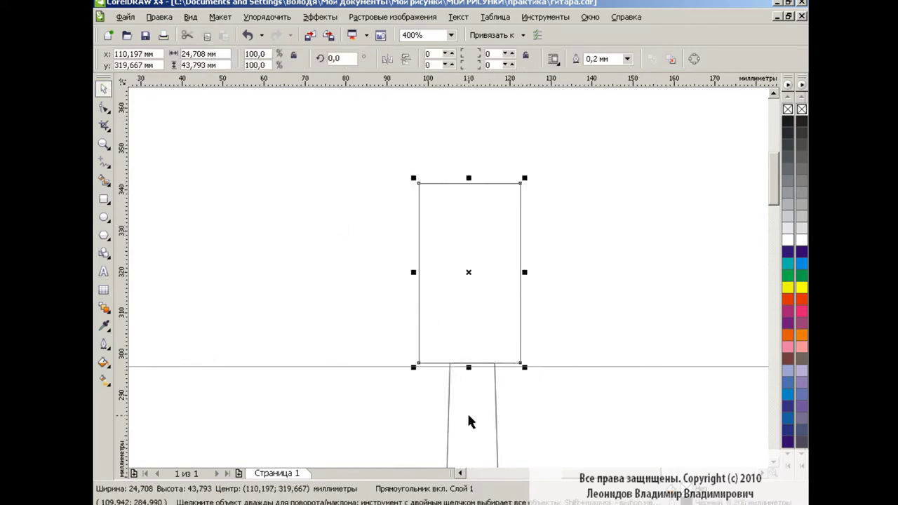
shift+click(473, 420)
click(646, 58)
click(552, 332)
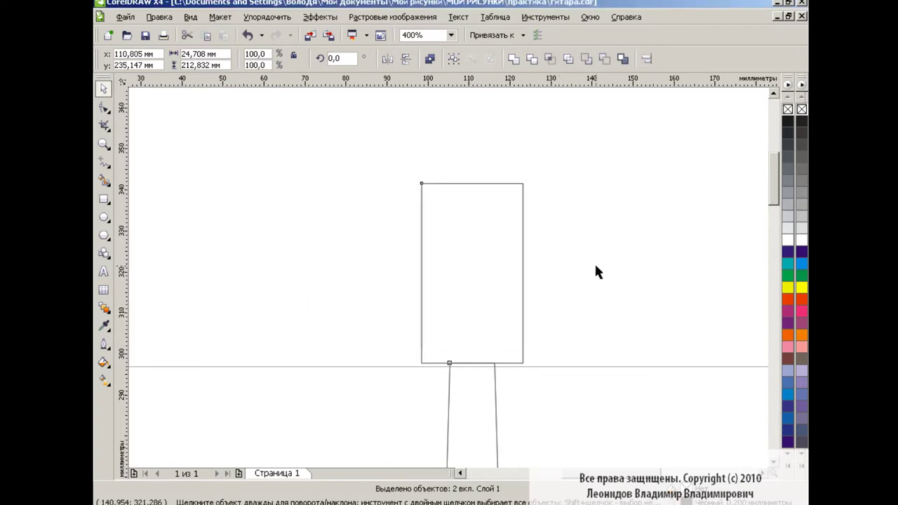
click(499, 256)
click(697, 59)
key(F10)
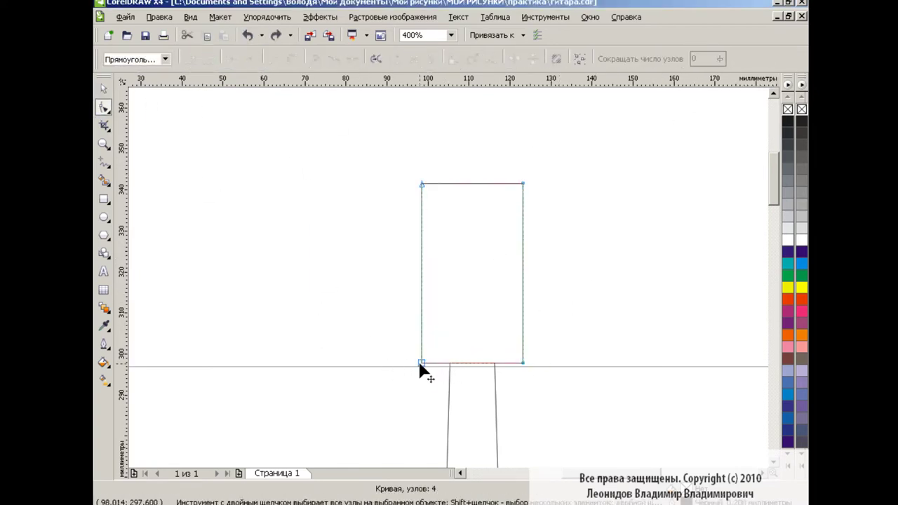
Move the bottom corners in to meet the neck and pull the top corners slightly inward
drag(422, 364, 449, 370)
drag(523, 363, 495, 363)
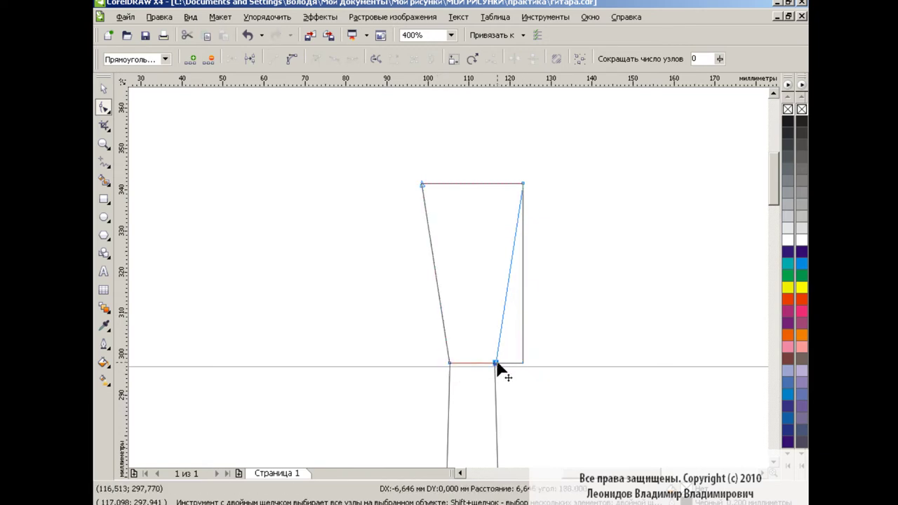
click(500, 370)
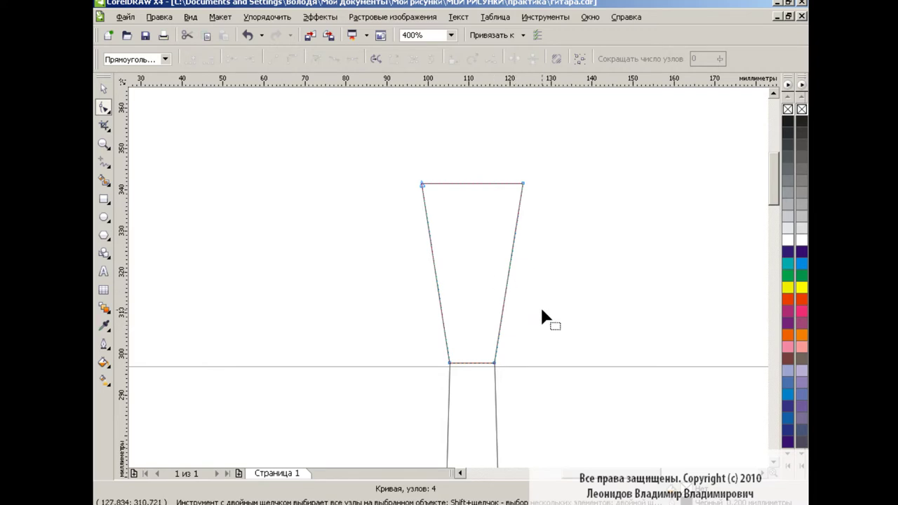
click(423, 186)
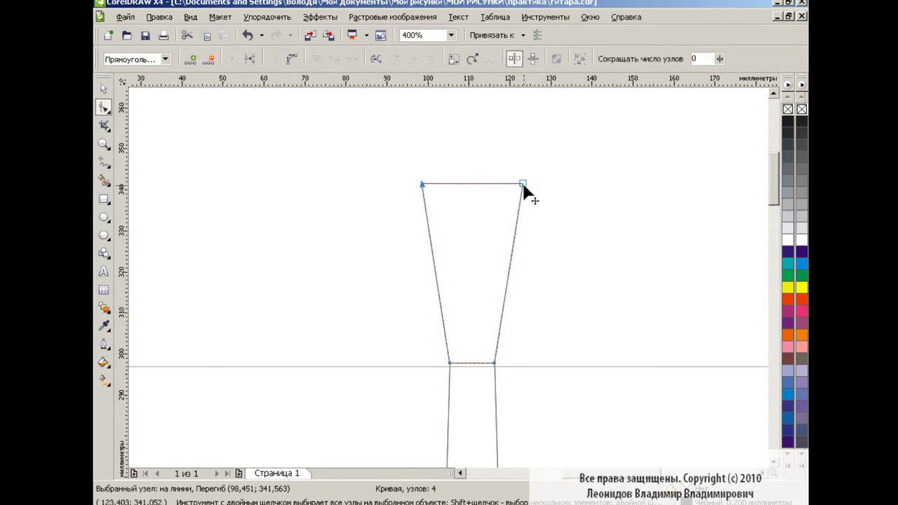
shift+click(524, 185)
drag(523, 185, 516, 184)
click(542, 203)
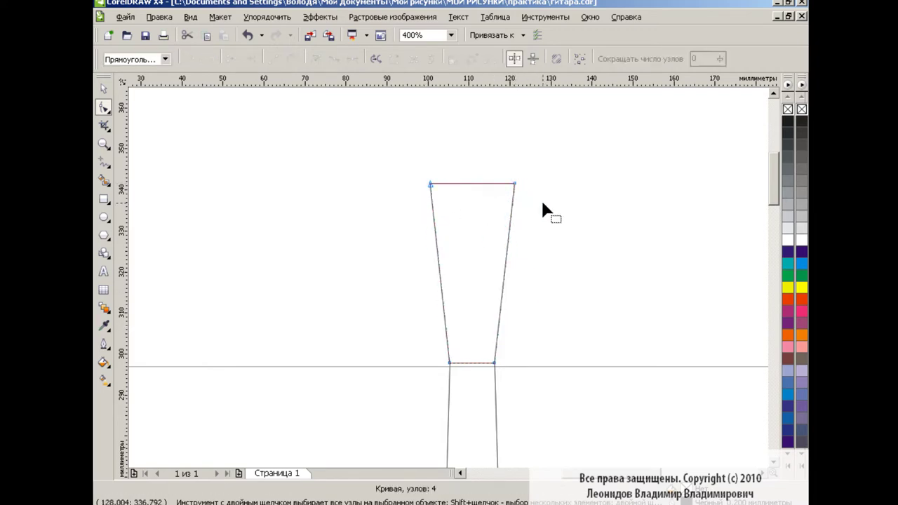
Add side nodes and push them outward to flare the headstock, narrowing the top further
double_click(444, 319)
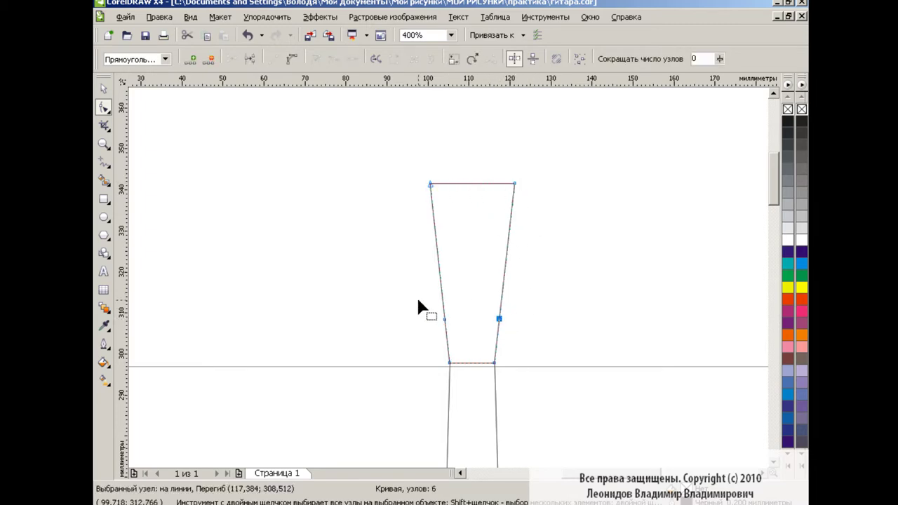
shift+click(445, 320)
mouse_move(499, 319)
mouse_down()
mouse_move(529, 320)
mouse_move(522, 322)
mouse_up()
click(550, 244)
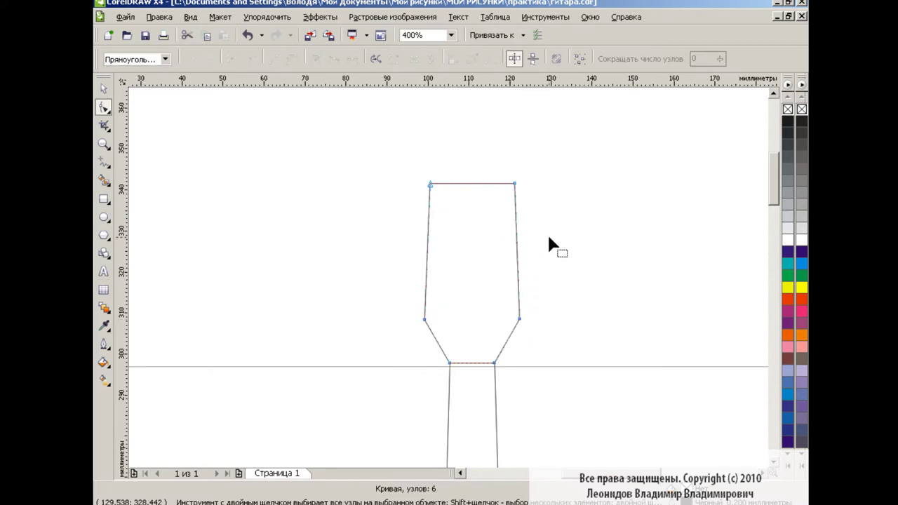
click(430, 184)
shift+click(515, 184)
drag(515, 184, 504, 184)
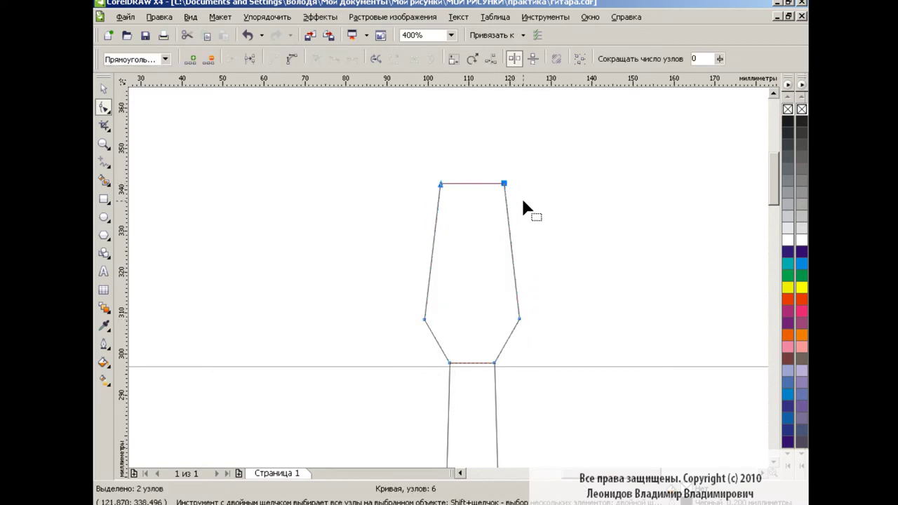
click(573, 239)
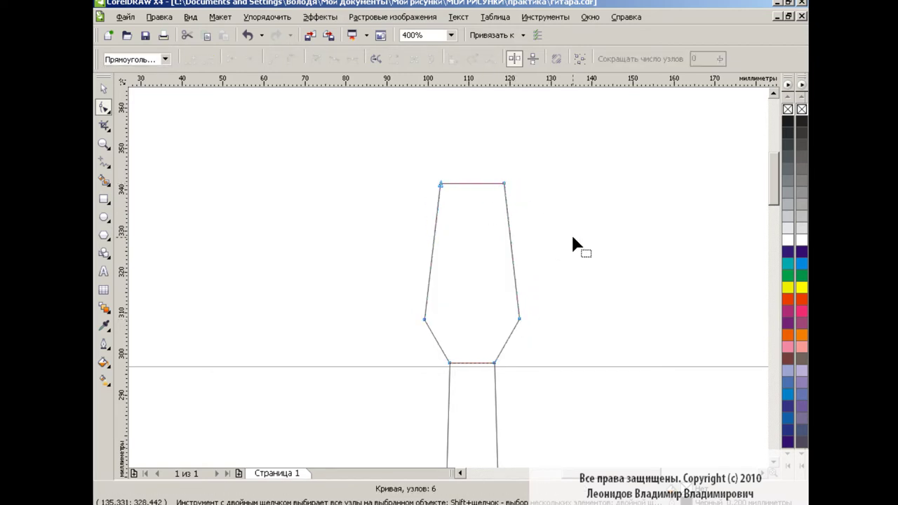
Curve the lower left and right edges inward and bend the top edge into a gentle arch
double_click(473, 184)
drag(383, 161, 594, 391)
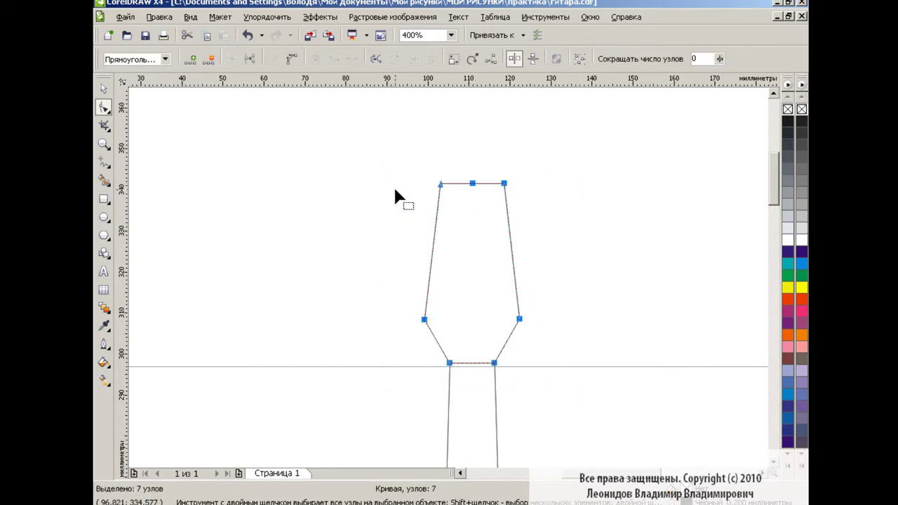
click(465, 351)
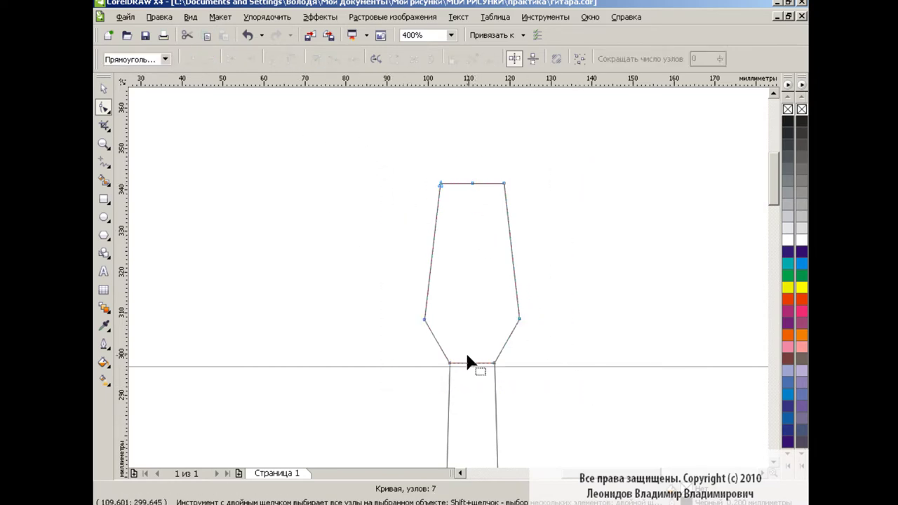
click(424, 320)
mouse_move(431, 334)
mouse_down()
mouse_move(457, 327)
mouse_move(447, 337)
mouse_up()
click(448, 362)
mouse_move(512, 329)
mouse_down()
mouse_move(501, 356)
mouse_move(496, 349)
mouse_up()
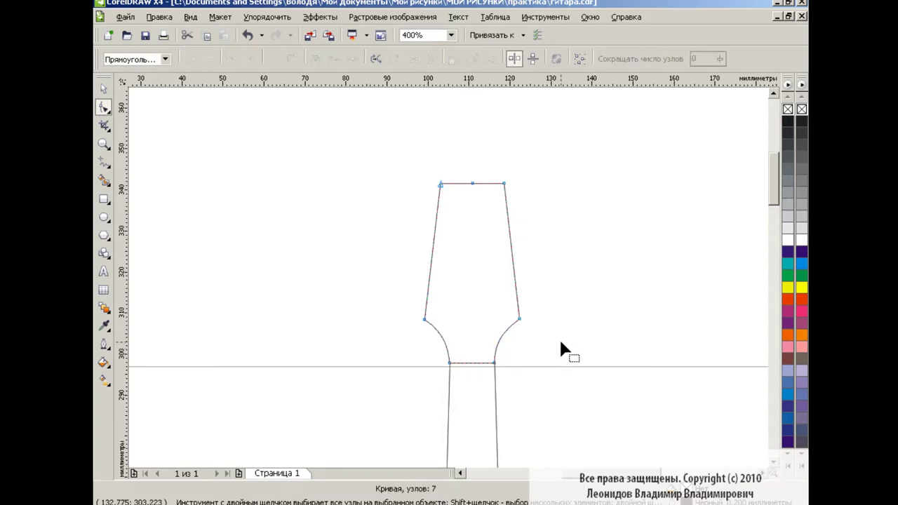
click(472, 184)
drag(480, 186, 469, 181)
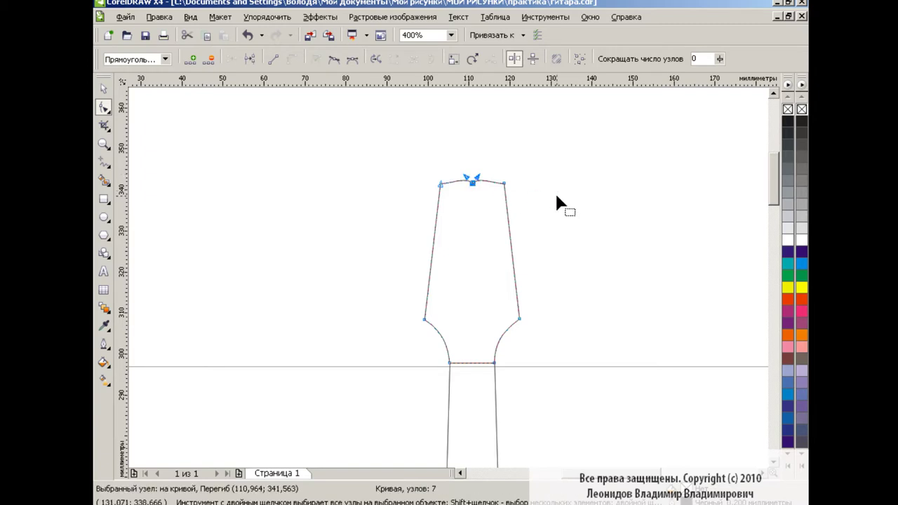
click(472, 200)
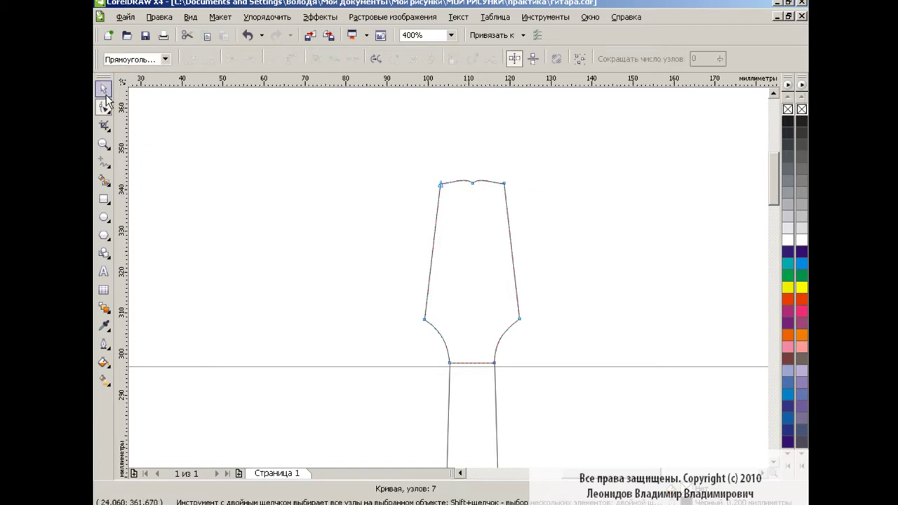
click(104, 89)
click(440, 226)
Draw a new rectangle just below the small top rectangle at the neck joint
click(451, 35)
click(414, 121)
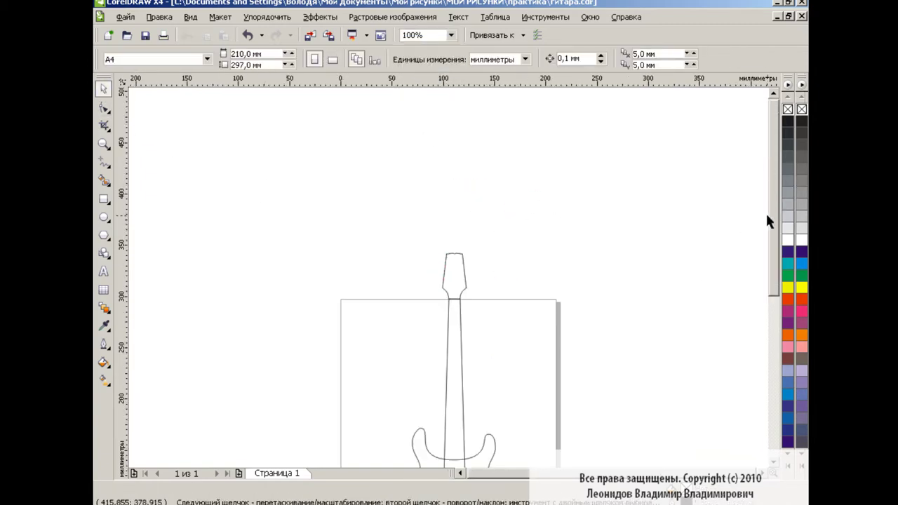
drag(766, 211, 771, 263)
click(451, 35)
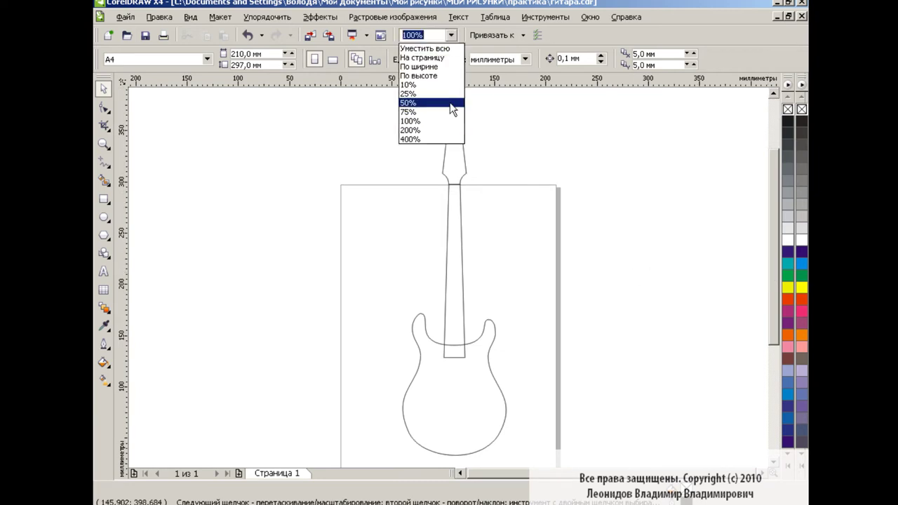
click(414, 139)
drag(772, 309, 767, 303)
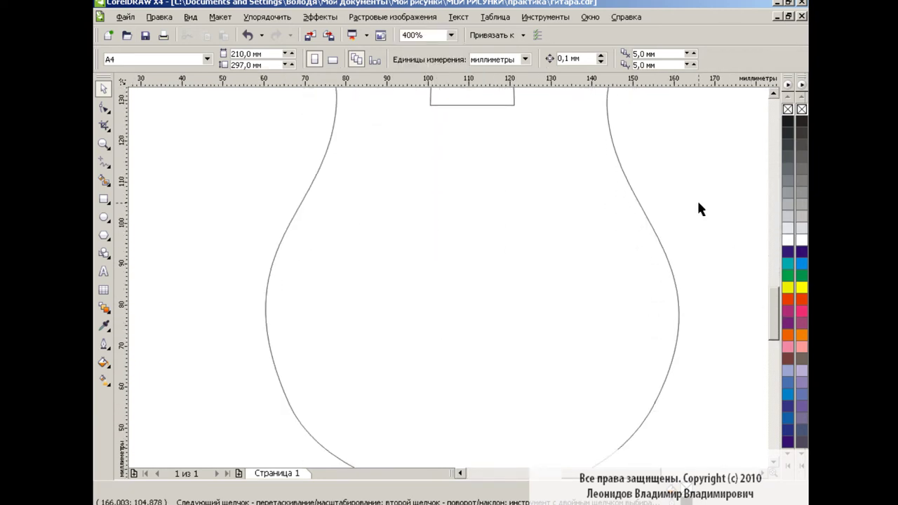
click(104, 200)
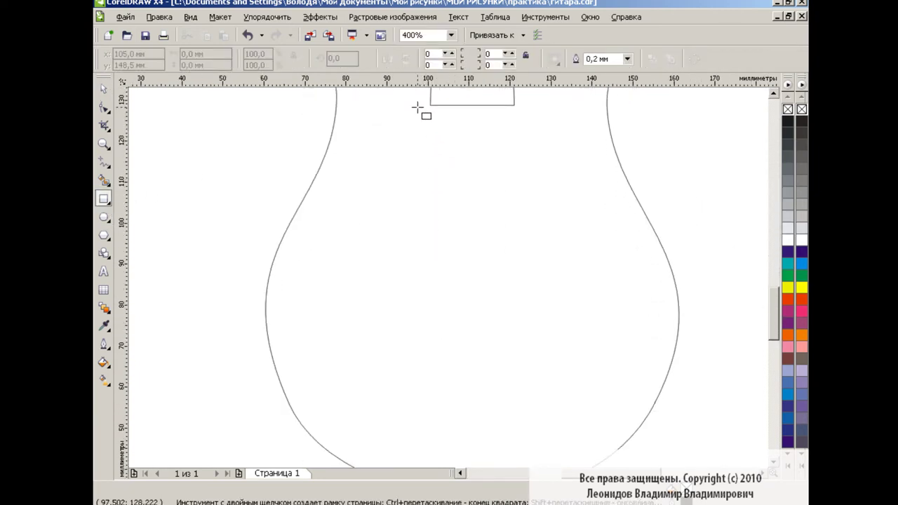
drag(417, 104, 528, 151)
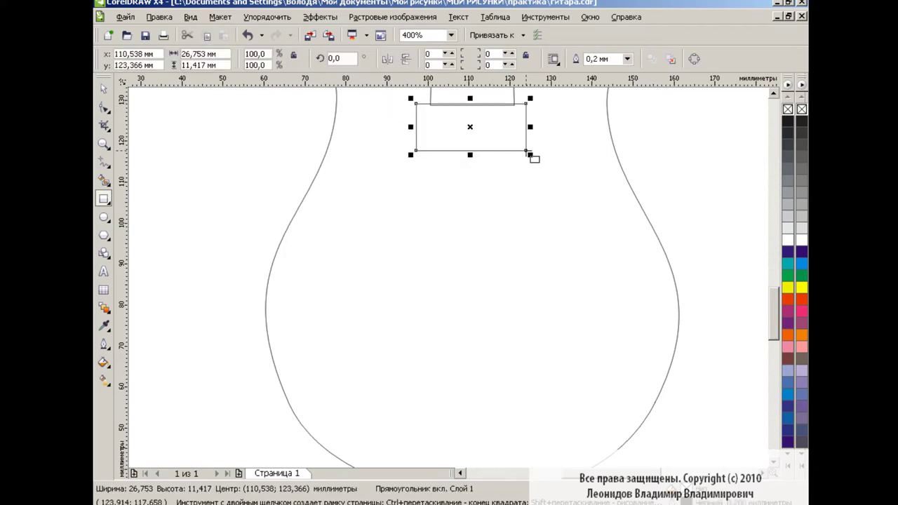
key(space)
drag(475, 131, 475, 132)
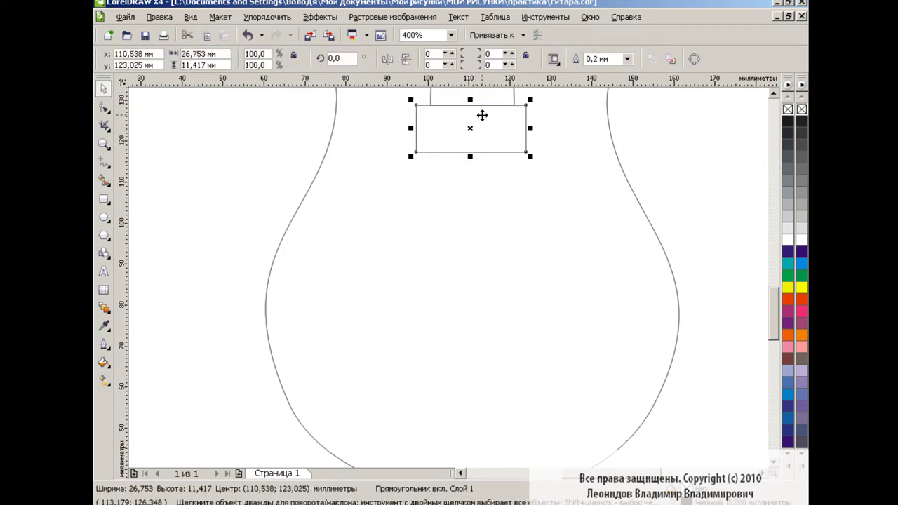
Centre the new rectangle horizontally under the upper rectangle
shift+click(491, 100)
click(647, 59)
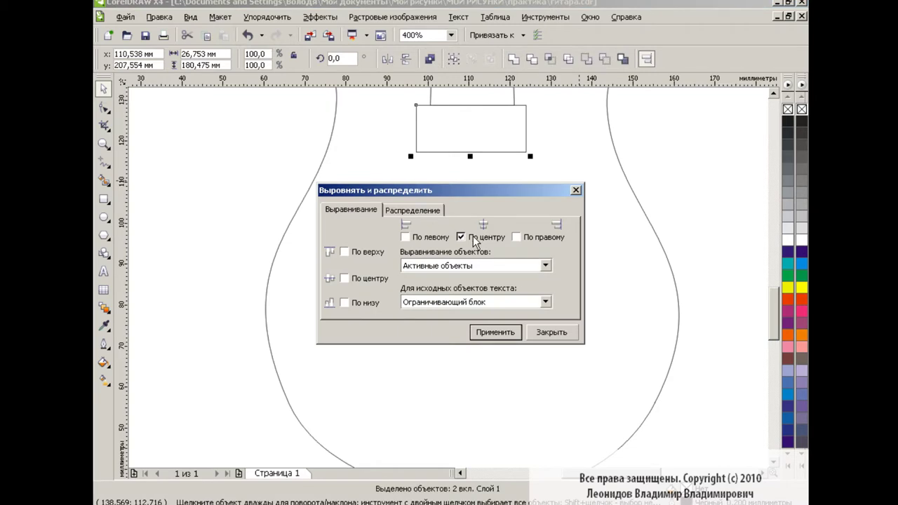
click(494, 332)
click(551, 332)
click(687, 220)
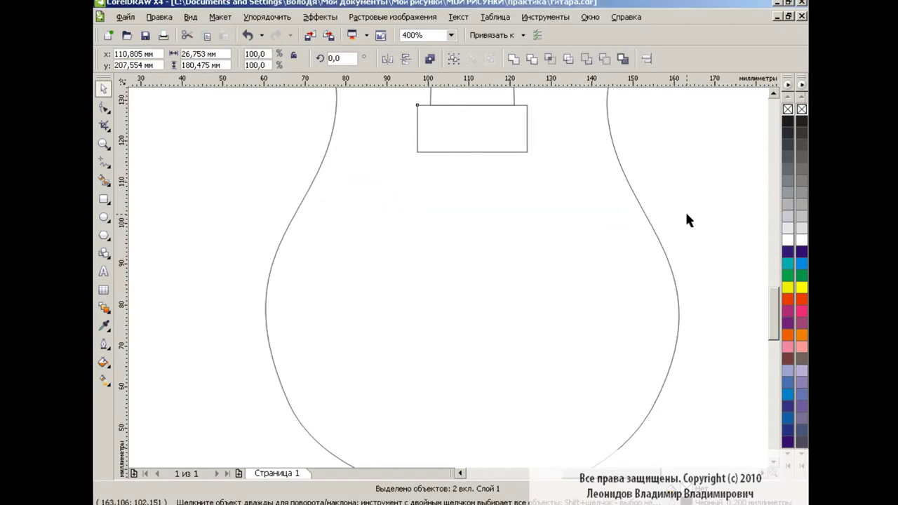
Round all four corners of the new rectangle with the Shape tool
click(481, 132)
click(104, 107)
drag(418, 106, 434, 113)
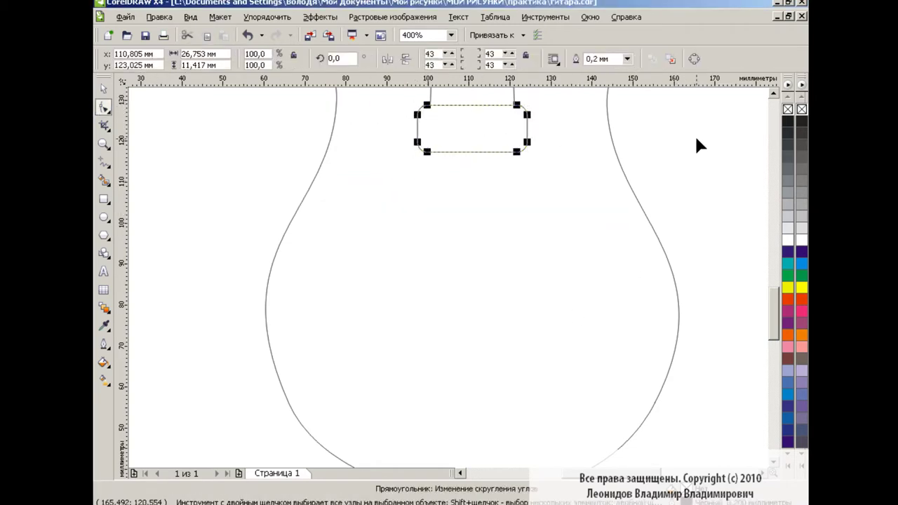
click(103, 88)
click(497, 137)
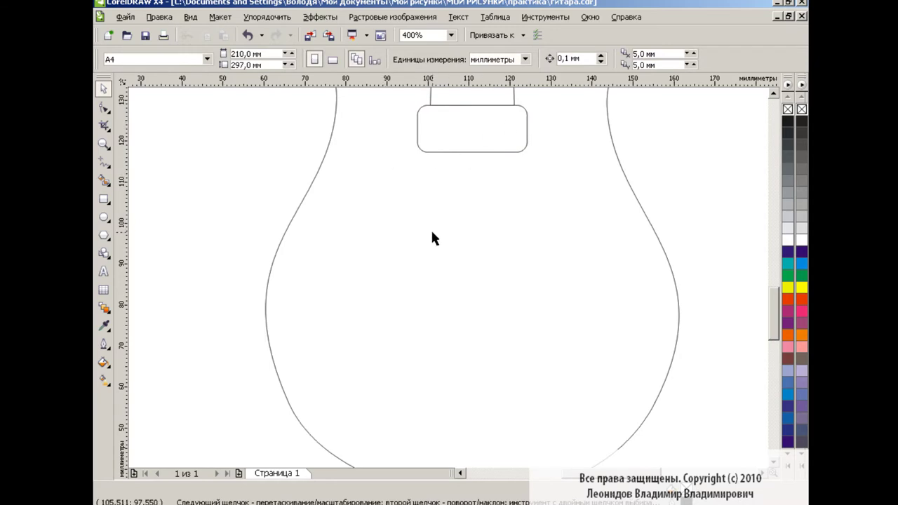
Drag-copy the rounded rectangle down twice: a pickup on the body and a thin bridge strip below it
click(477, 134)
drag(471, 130, 462, 290)
click(587, 227)
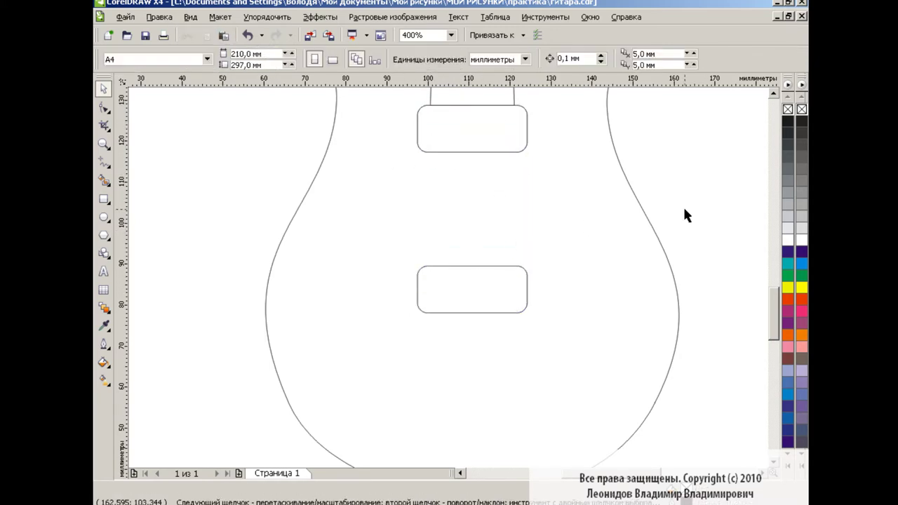
click(503, 150)
mouse_move(472, 129)
mouse_down()
mouse_move(463, 342)
mouse_move(471, 364)
mouse_move(472, 336)
mouse_up()
click(683, 254)
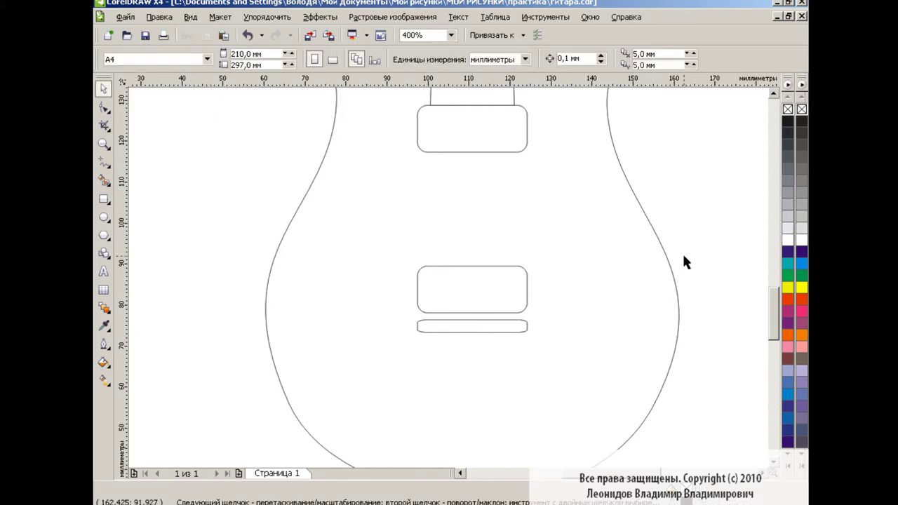
scroll(431, 277, up, 1)
At 200% zoom, draw a three-node Bezier curve along the right edge of the body
click(451, 35)
click(430, 131)
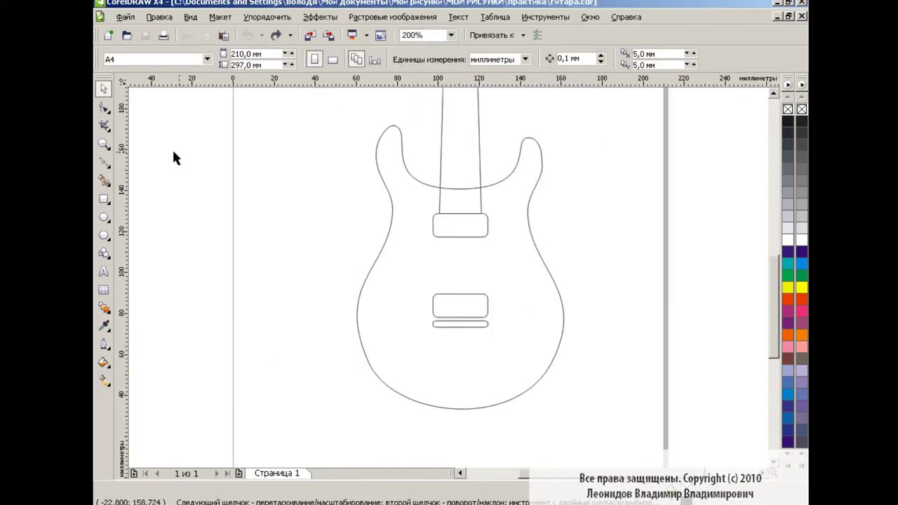
click(104, 162)
drag(517, 202, 497, 227)
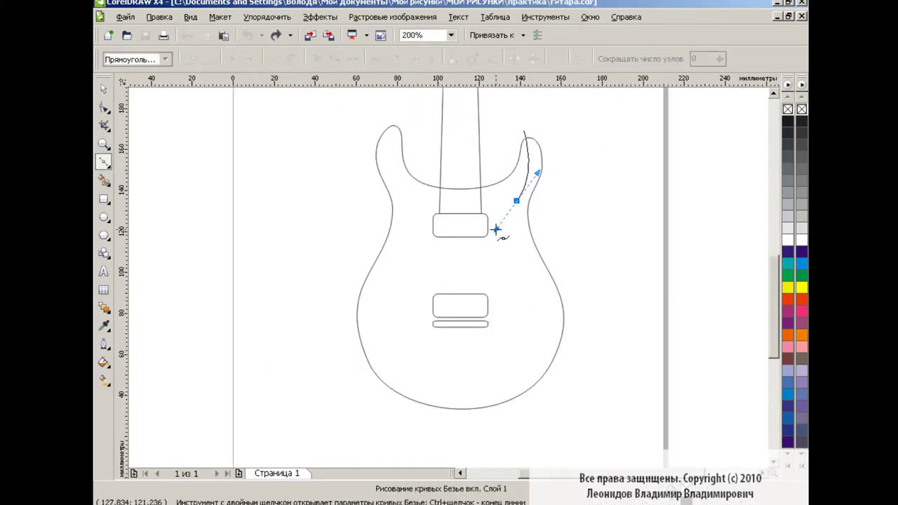
drag(546, 324, 549, 346)
drag(499, 407, 448, 436)
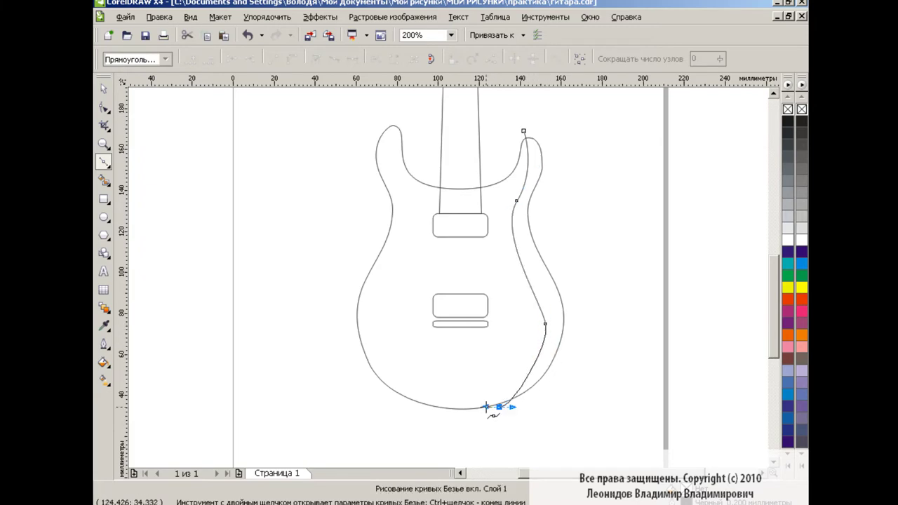
Reshape the curve's upper and lower nodes so it follows the body edge
click(103, 109)
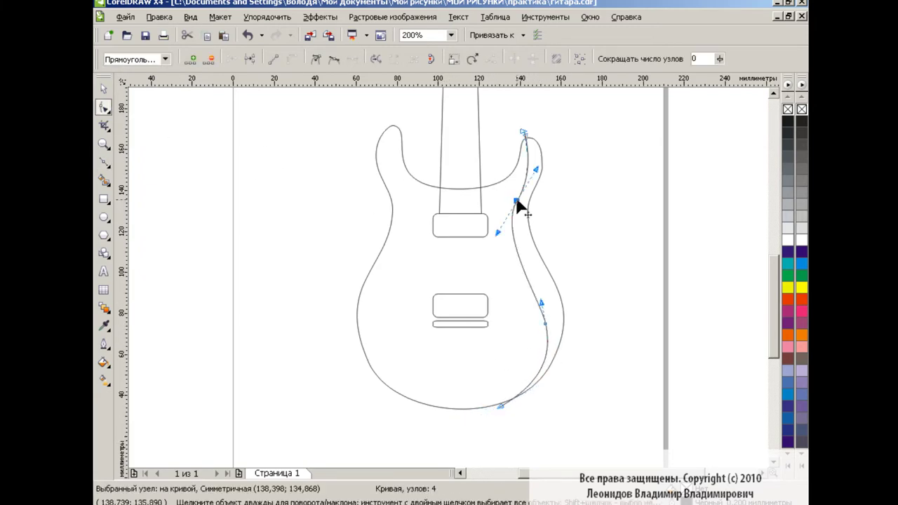
click(518, 201)
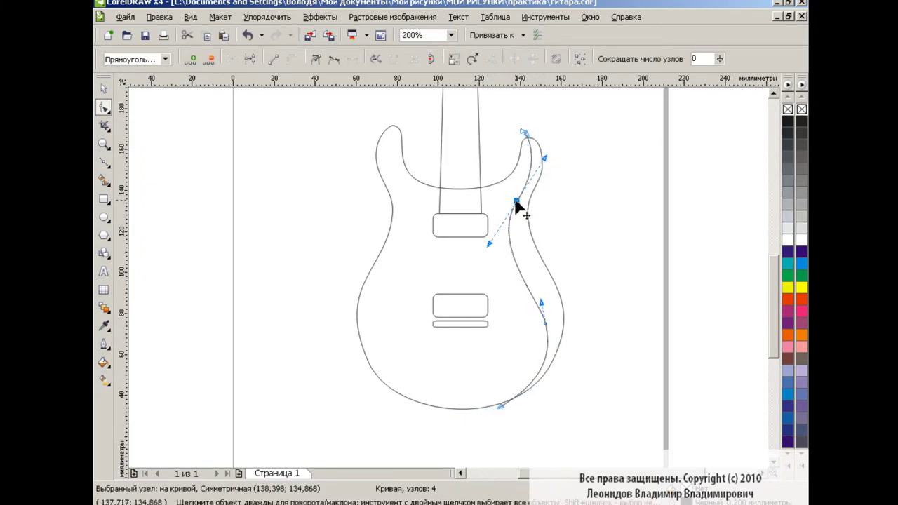
drag(516, 201, 521, 196)
click(549, 314)
drag(548, 306, 536, 287)
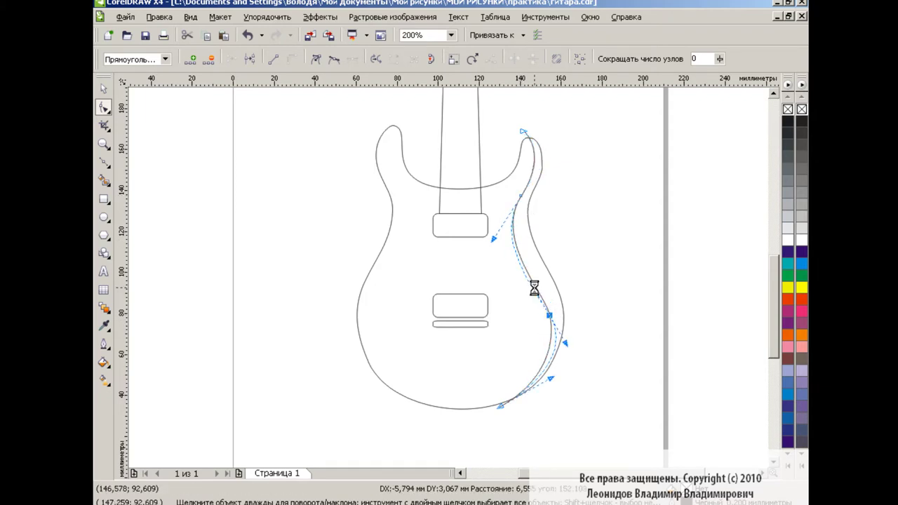
click(517, 201)
drag(515, 201, 488, 244)
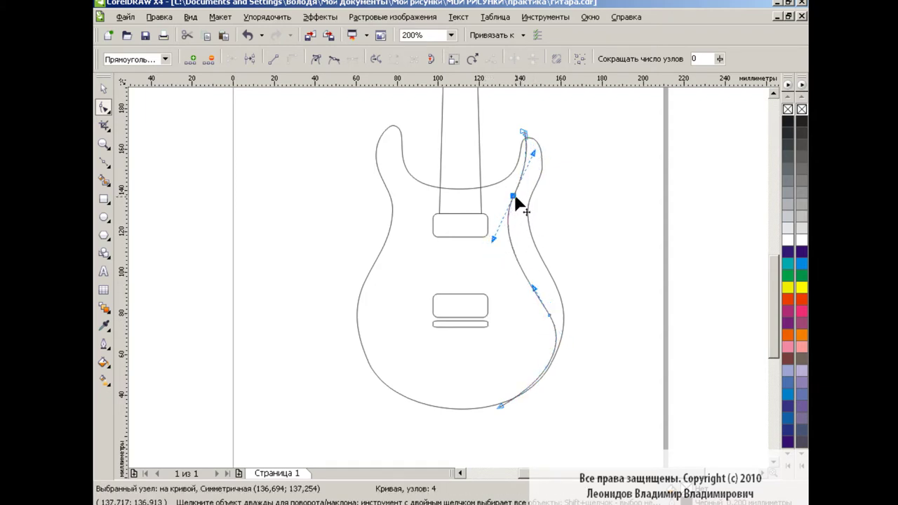
drag(519, 196, 518, 197)
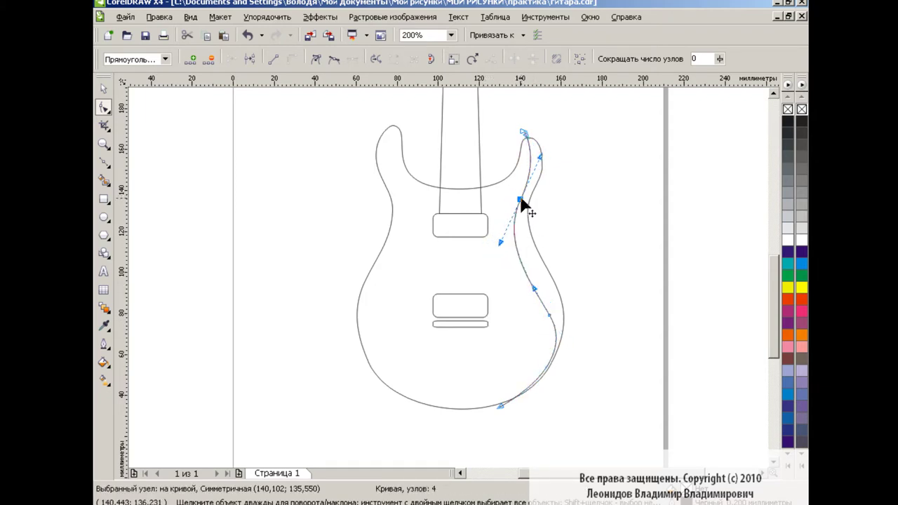
click(550, 315)
drag(561, 341, 551, 357)
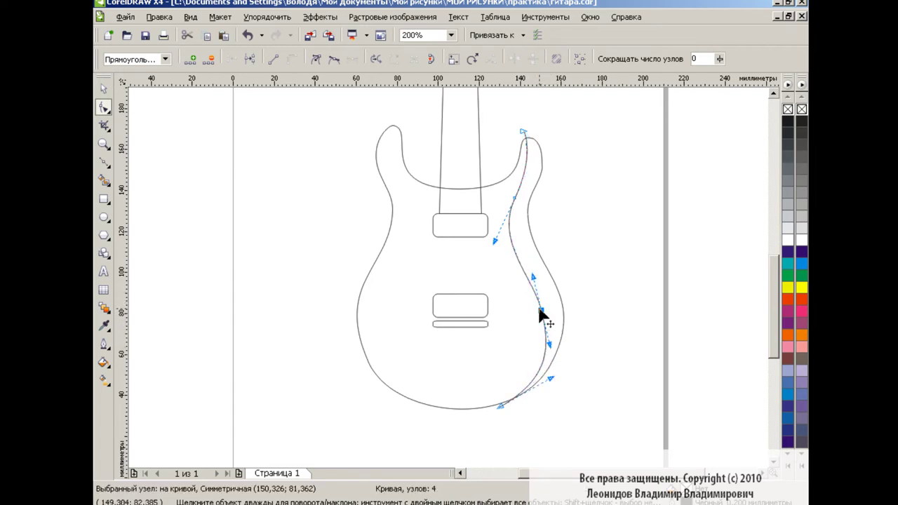
Smart Fill the sliver between the curve and the right body edge grey
click(104, 179)
click(531, 174)
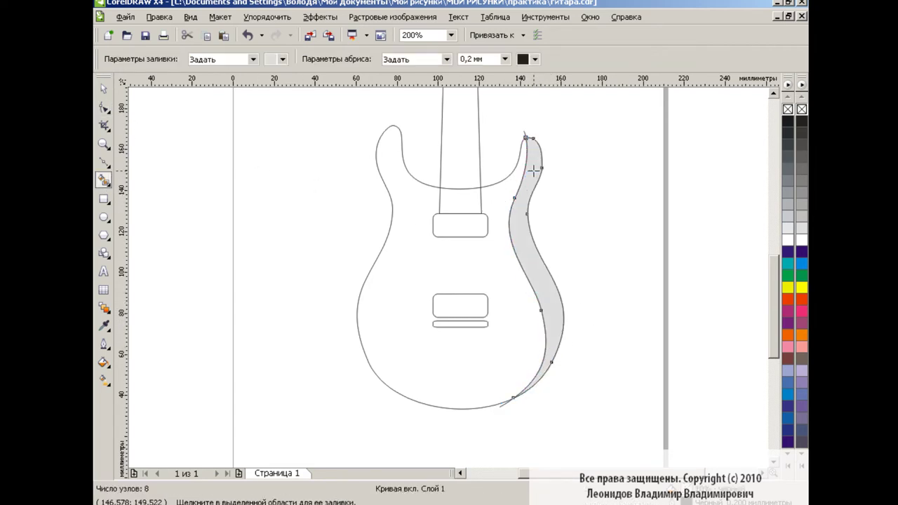
key(space)
click(524, 128)
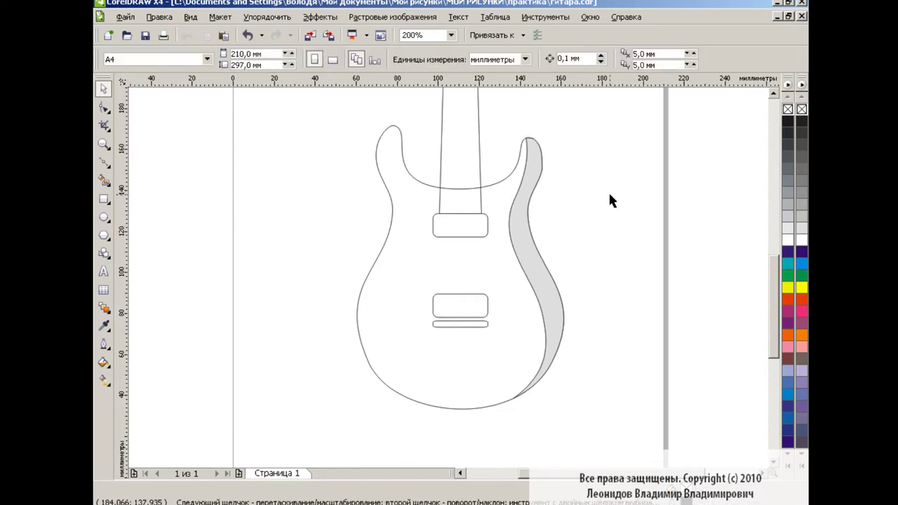
Zoom to 100% and select the guitar neck and body outline pieces
click(451, 35)
click(435, 110)
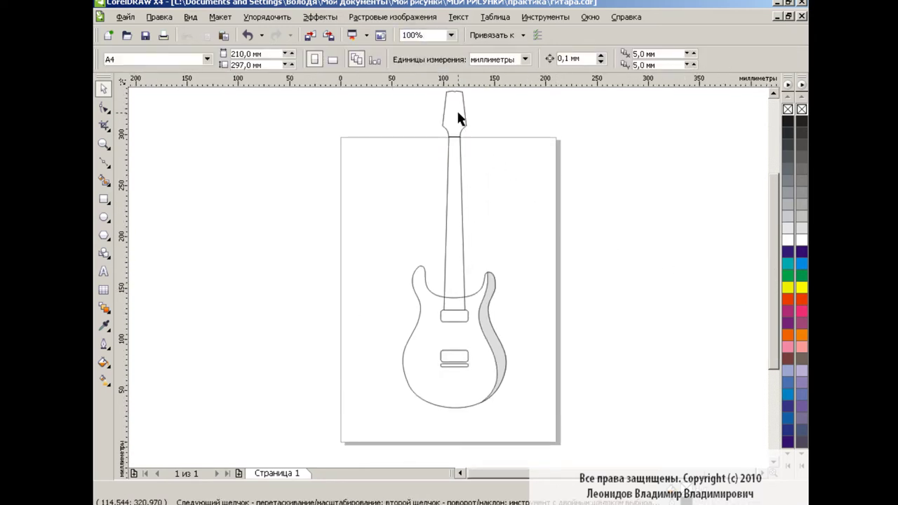
click(457, 190)
shift+click(456, 379)
shift+click(455, 383)
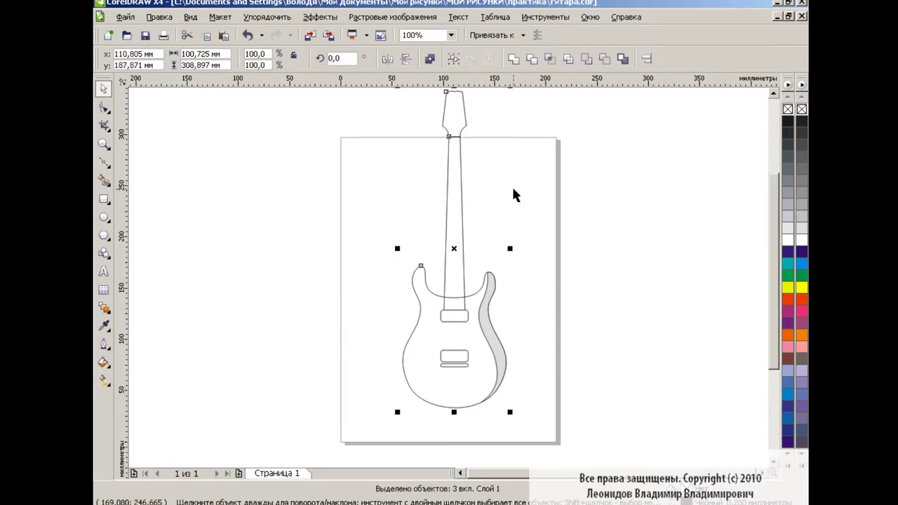
Use Step and Repeat to make outline copies shifted 1 mm, then 2 mm left
click(126, 17)
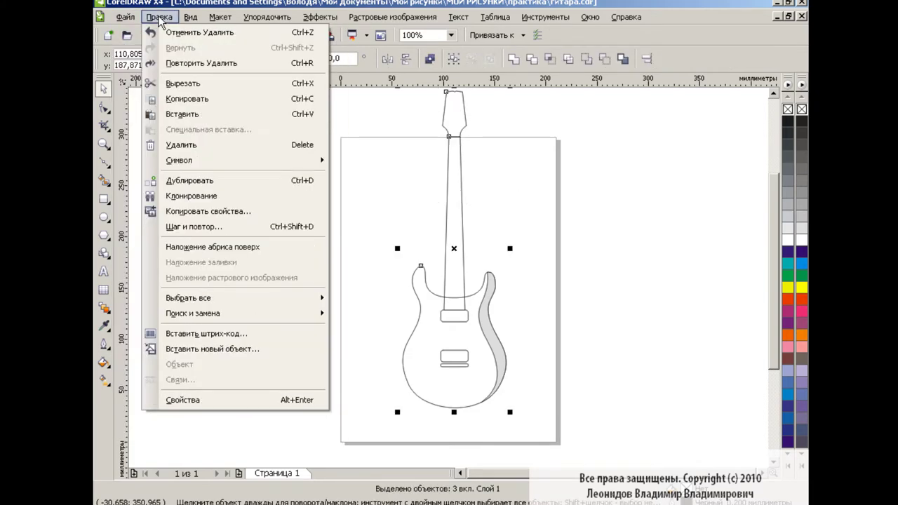
mouse_move(160, 17)
click(194, 226)
text(-110 мм)
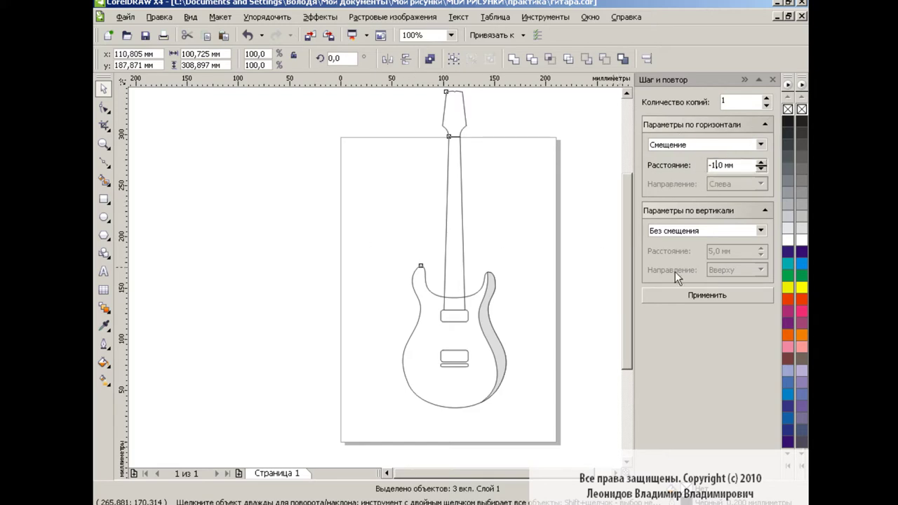
click(709, 294)
click(713, 165)
key(BackSpace)
text(2)
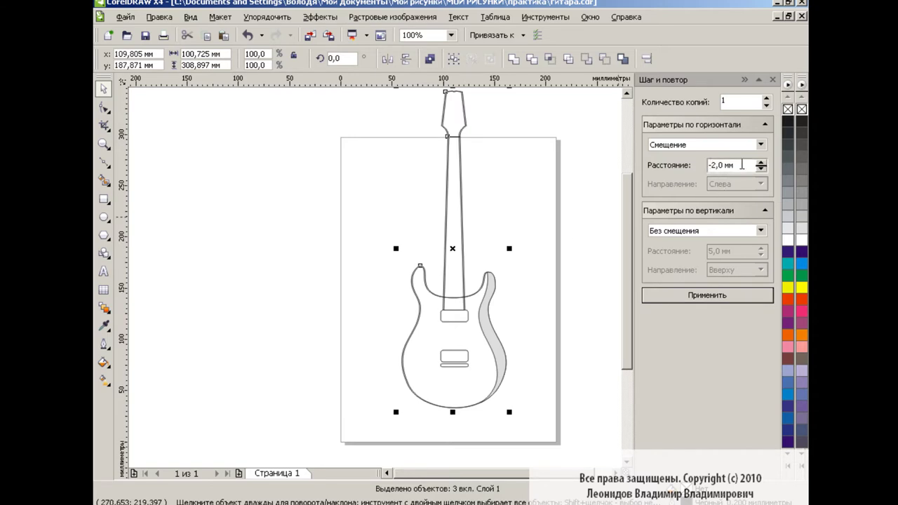
click(708, 295)
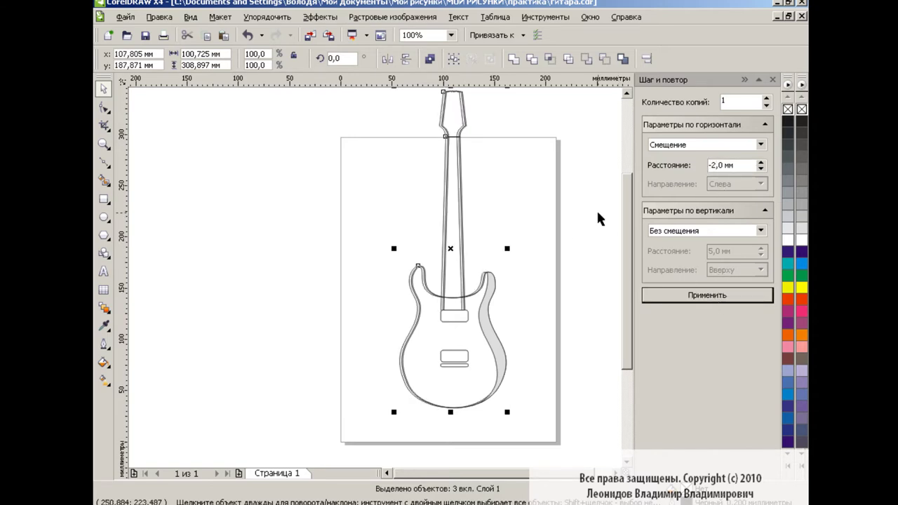
click(773, 80)
At 400% zoom, Smart Fill the band along the headstock's left edge with grey
click(451, 34)
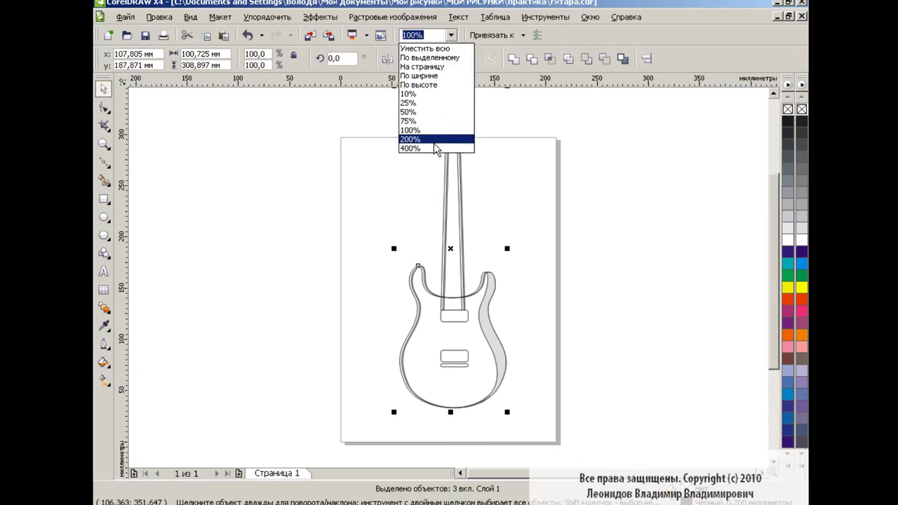
click(436, 148)
scroll(759, 236, up, 8)
scroll(759, 202, up, 3)
scroll(758, 202, up, 1)
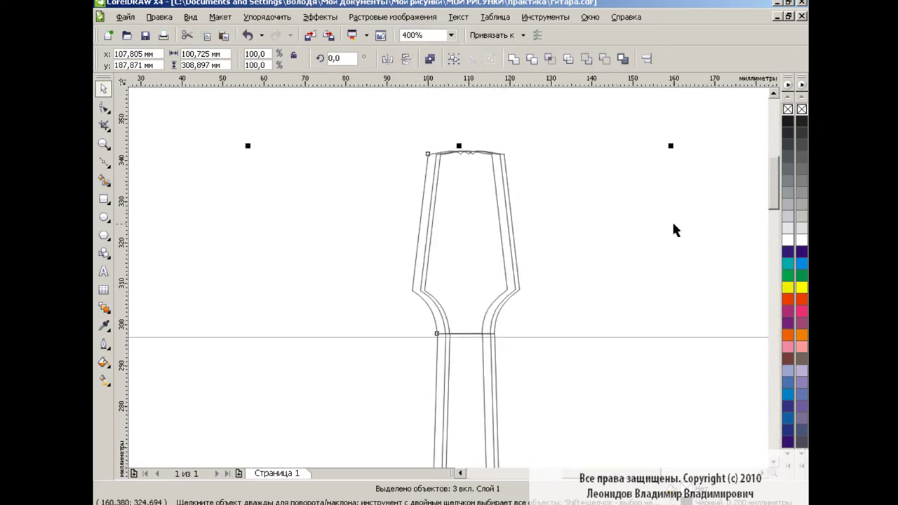
click(674, 229)
click(104, 180)
click(284, 59)
click(362, 145)
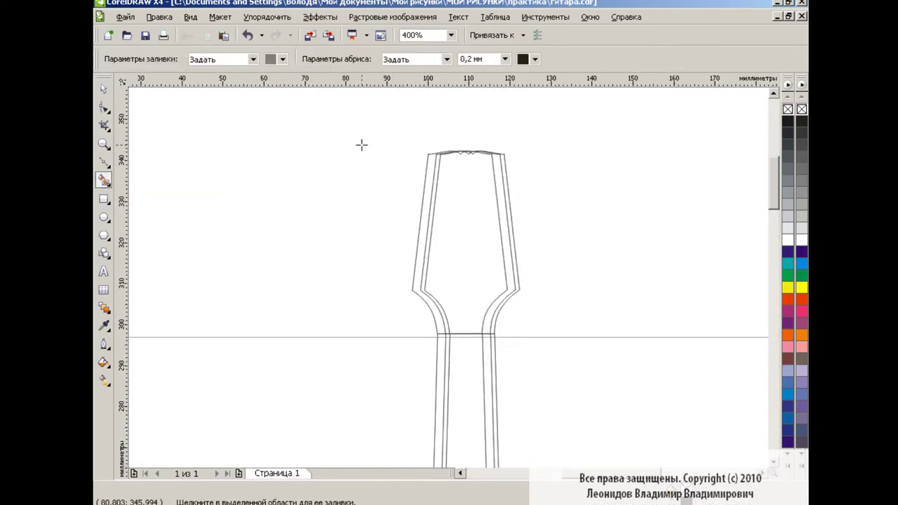
click(434, 189)
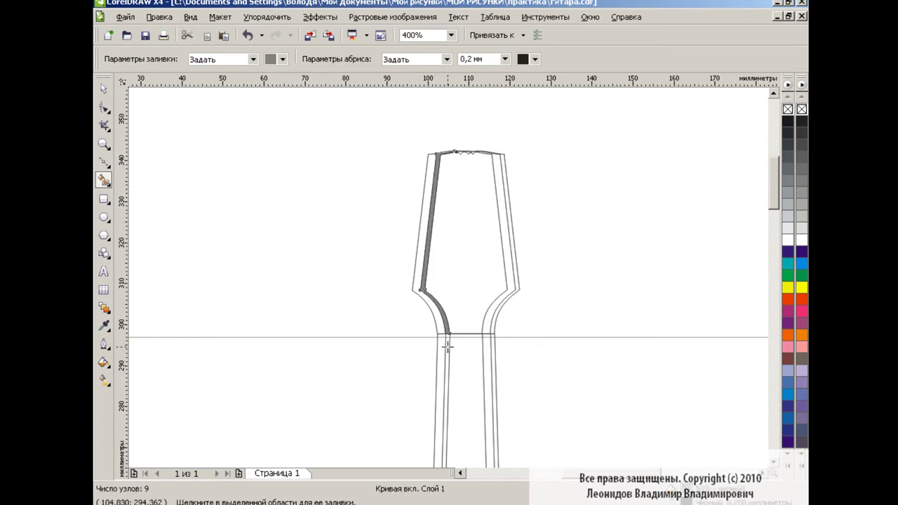
Fill the grey bands along the right and left curves of the body
drag(773, 184, 773, 288)
click(614, 227)
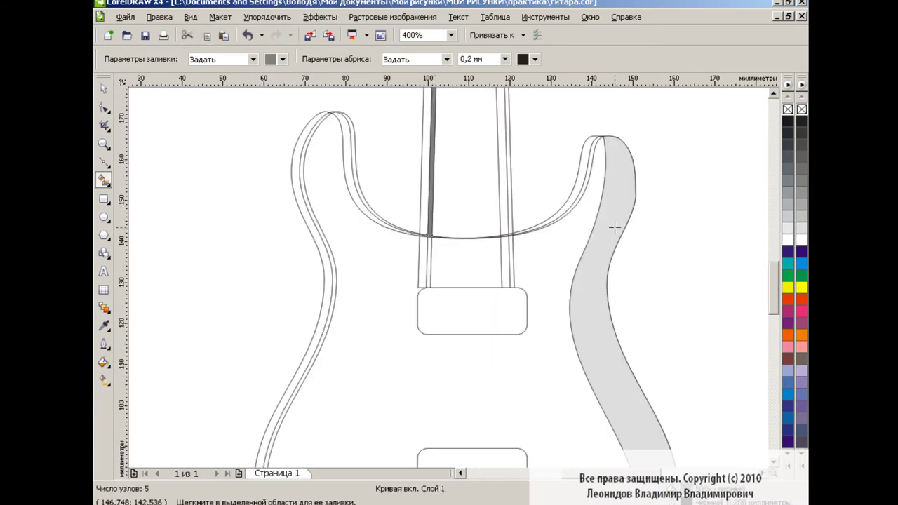
click(587, 184)
click(320, 231)
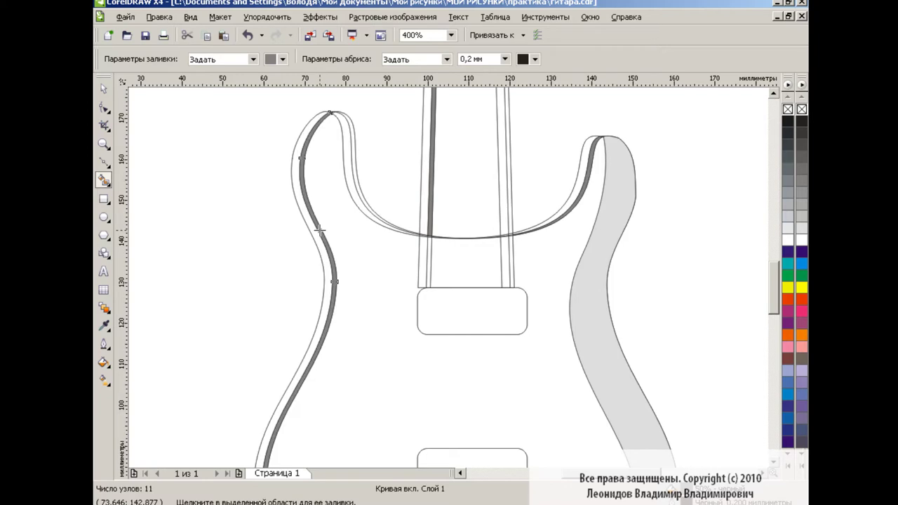
Switch to a light fill colour and shade the body edges, neck and headstock left bands
click(282, 59)
click(321, 90)
click(298, 169)
click(584, 177)
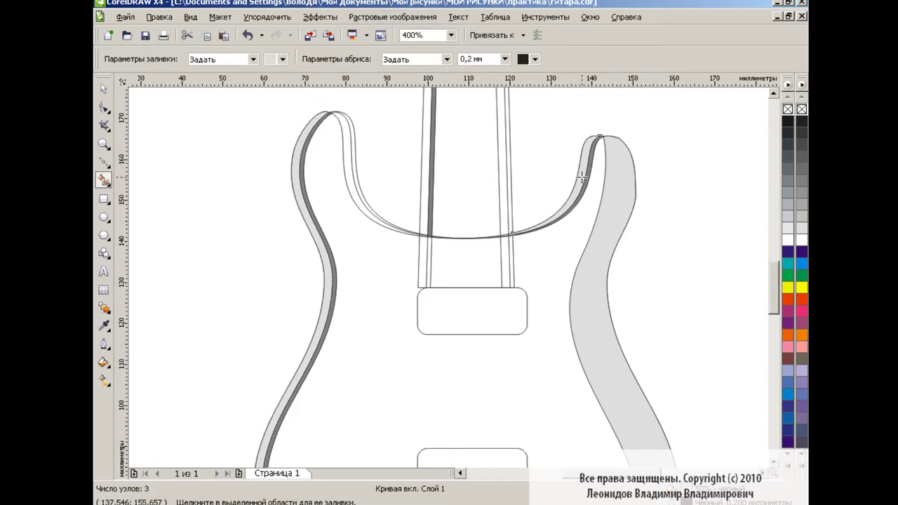
click(426, 144)
drag(774, 273, 774, 162)
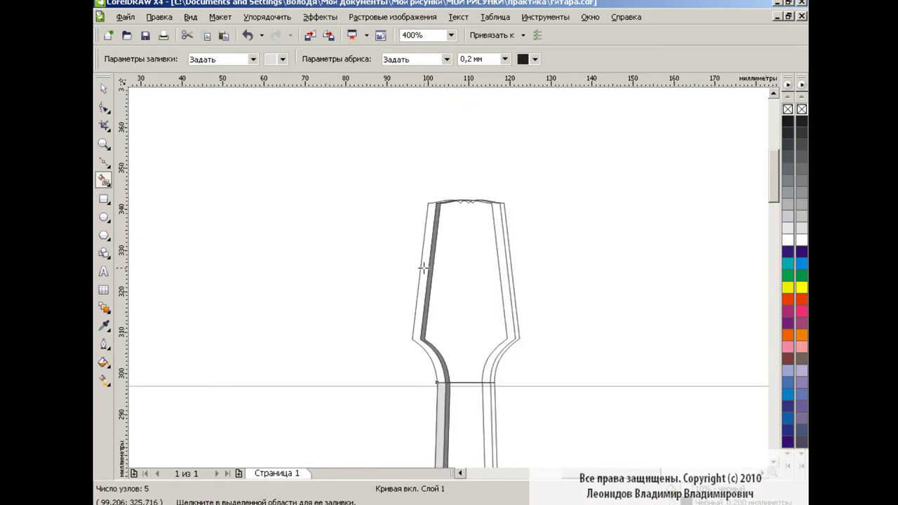
click(423, 267)
key(space)
click(452, 35)
Zoom to 100% and open the Object Manager with Layer 1's objects listed
click(421, 132)
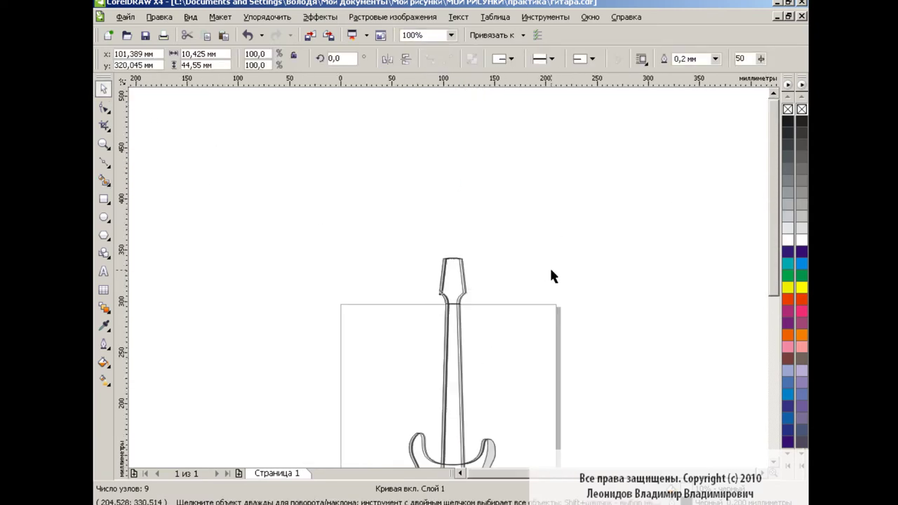
click(551, 276)
drag(774, 210, 766, 269)
click(545, 17)
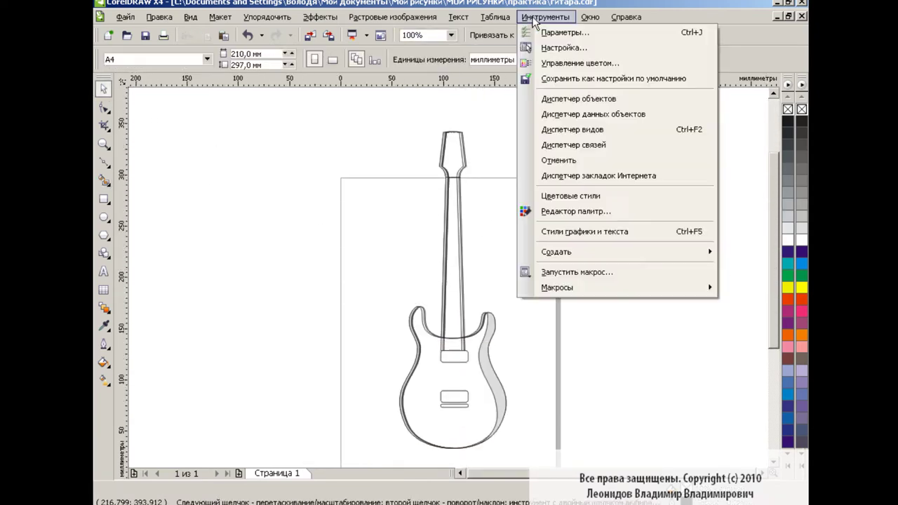
click(580, 99)
click(657, 136)
Delete two surplus curves, undoing the deletions that removed needed curves
click(717, 248)
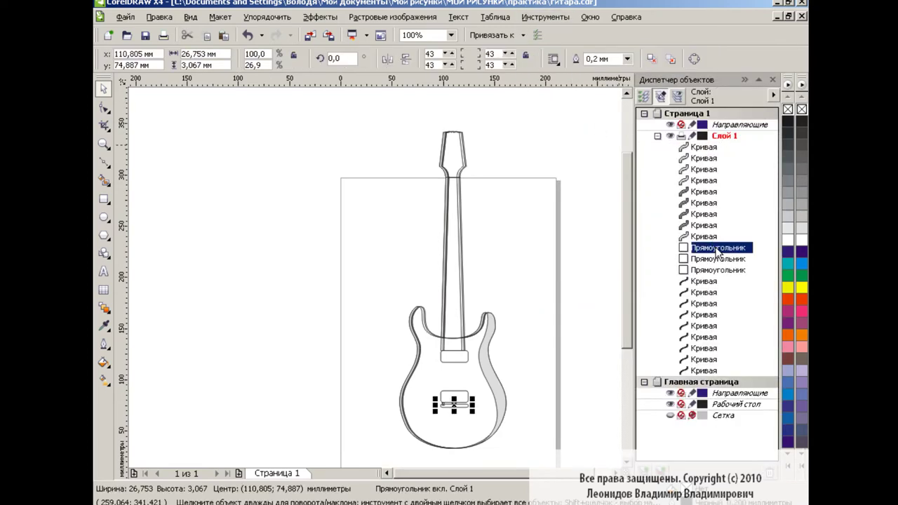
click(705, 237)
click(705, 225)
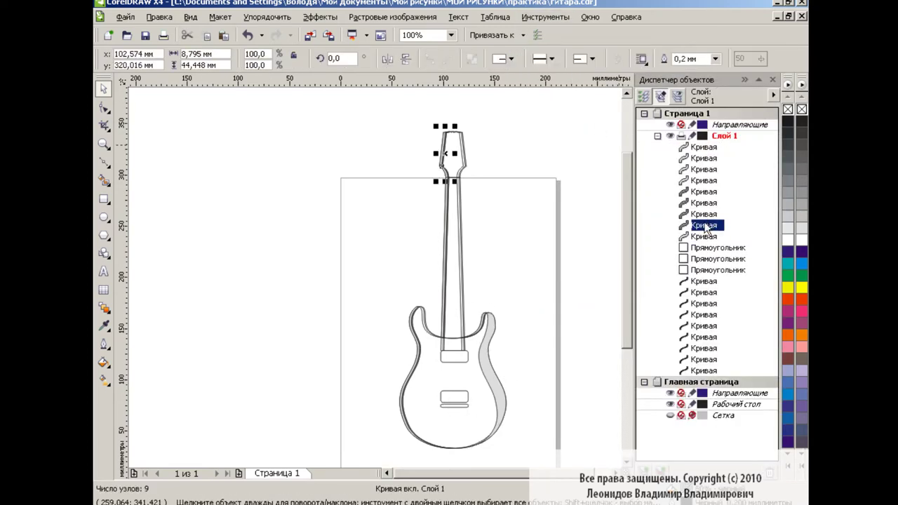
key(Delete)
click(704, 222)
key(Delete)
click(705, 204)
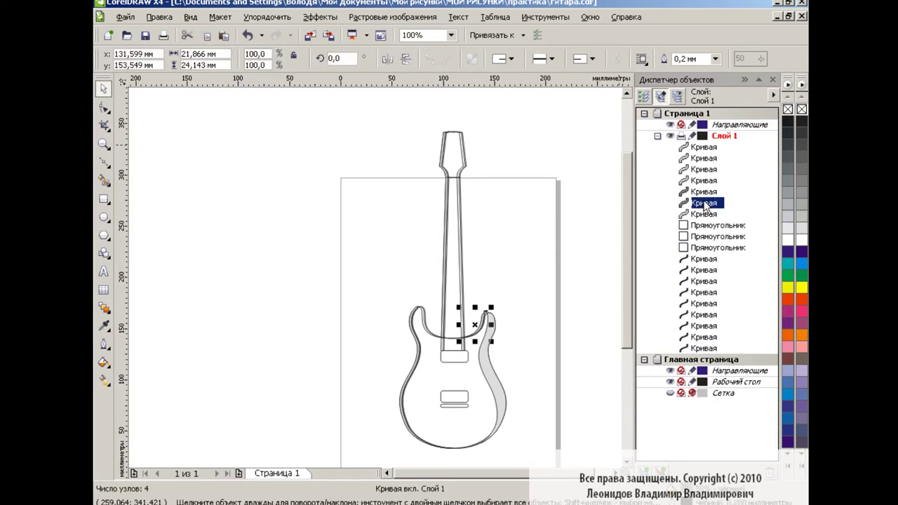
click(247, 37)
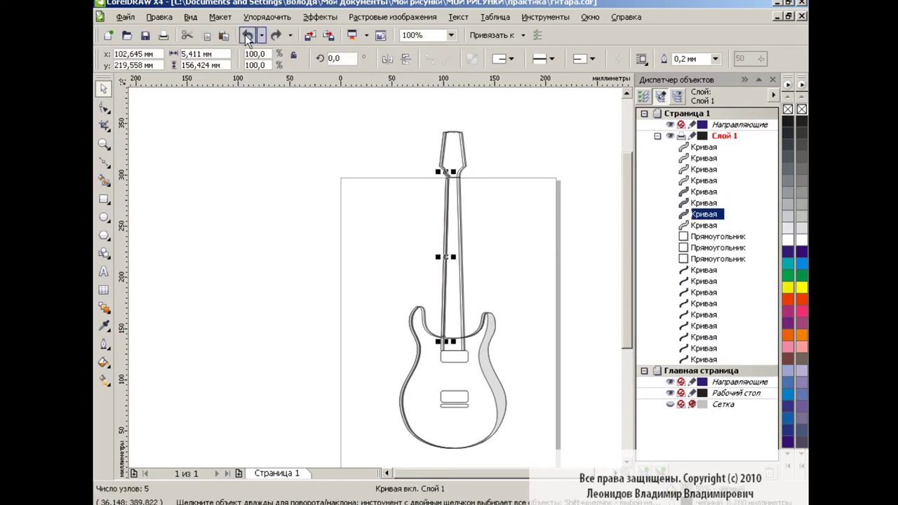
click(247, 37)
Remove the extra headstock outline curve and another unneeded curve
click(704, 146)
click(704, 158)
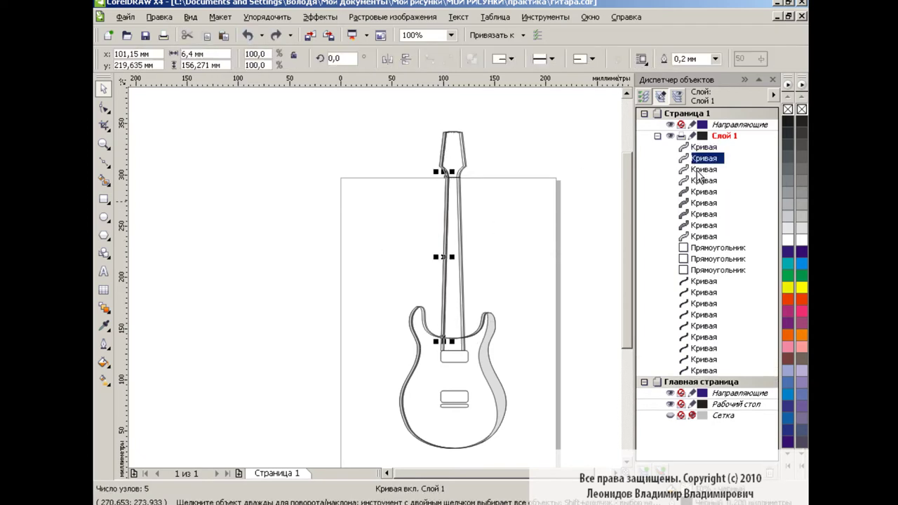
click(702, 169)
click(704, 180)
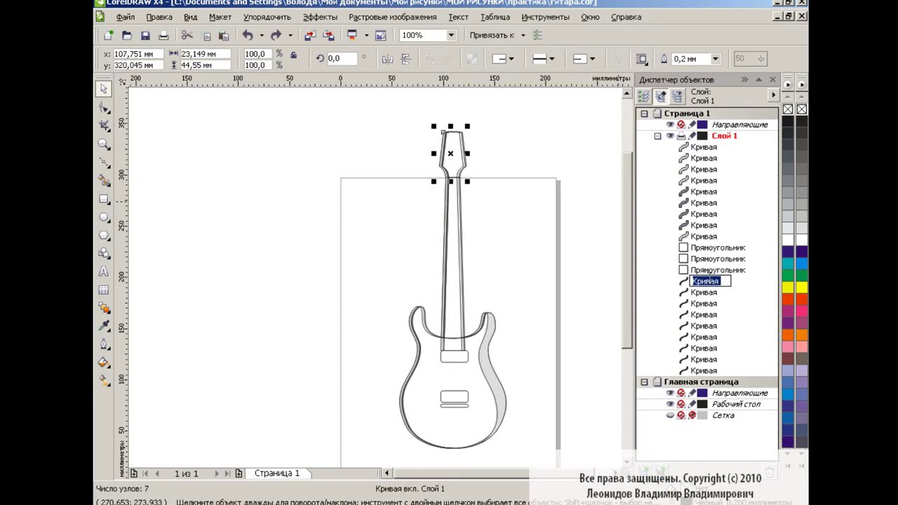
key(ctrl+shift+z)
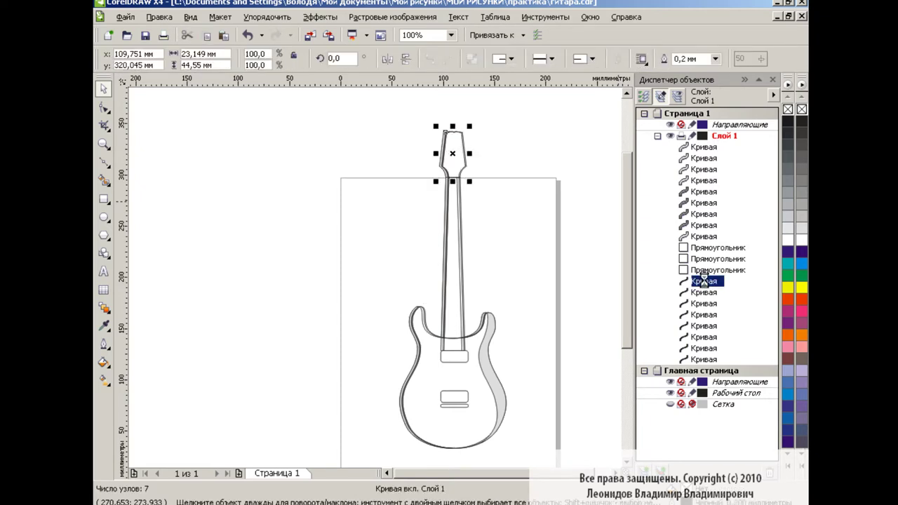
key(Delete)
Delete the remaining surplus curves from Layer 1
click(705, 292)
key(Delete)
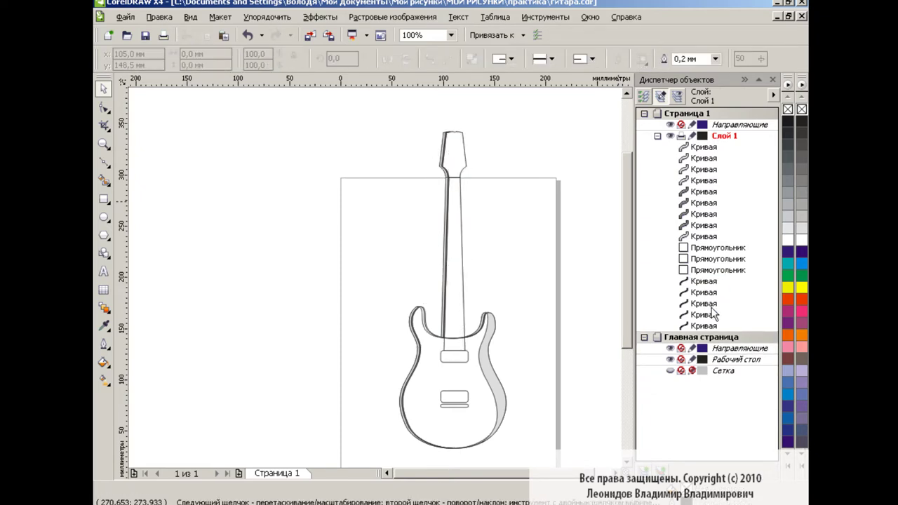
click(705, 313)
key(Delete)
click(707, 312)
key(Delete)
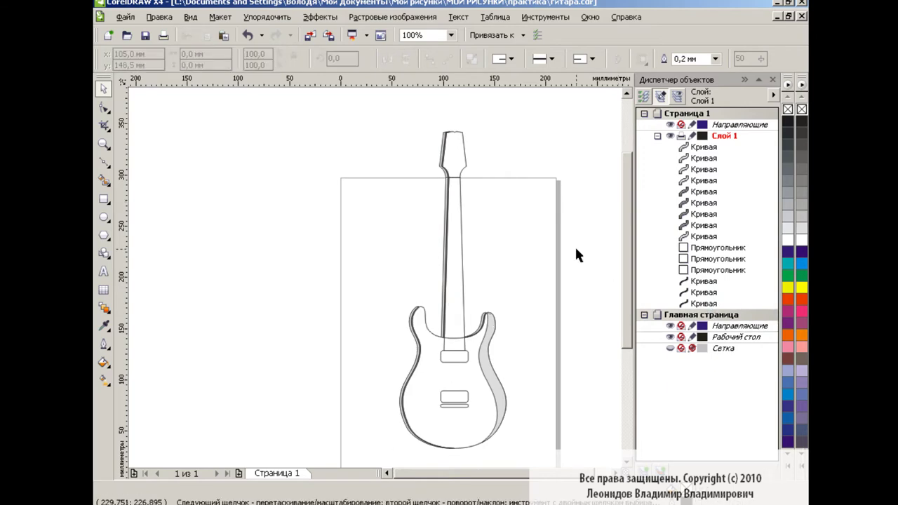
click(248, 35)
click(248, 35)
Close the Object Manager and zoom to 400% on the headstock
click(785, 91)
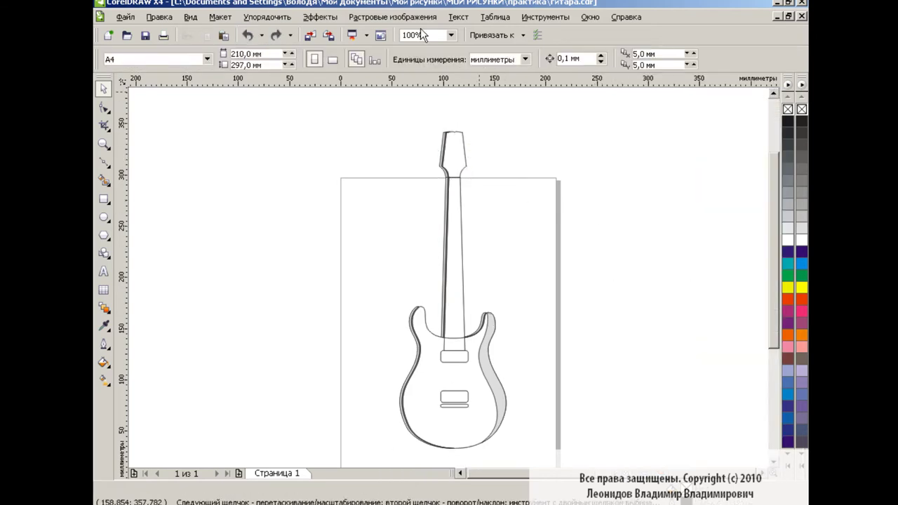
scroll(774, 214, down, 1)
click(451, 36)
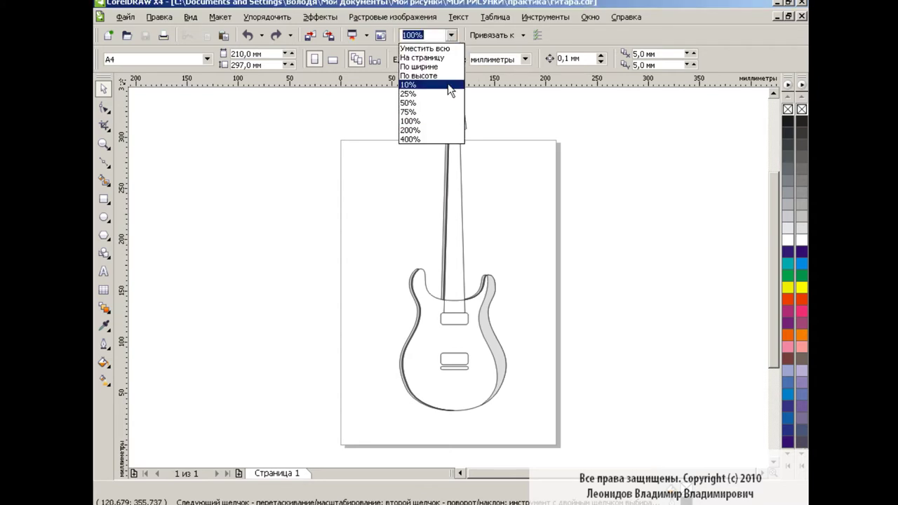
click(414, 139)
drag(773, 284, 771, 200)
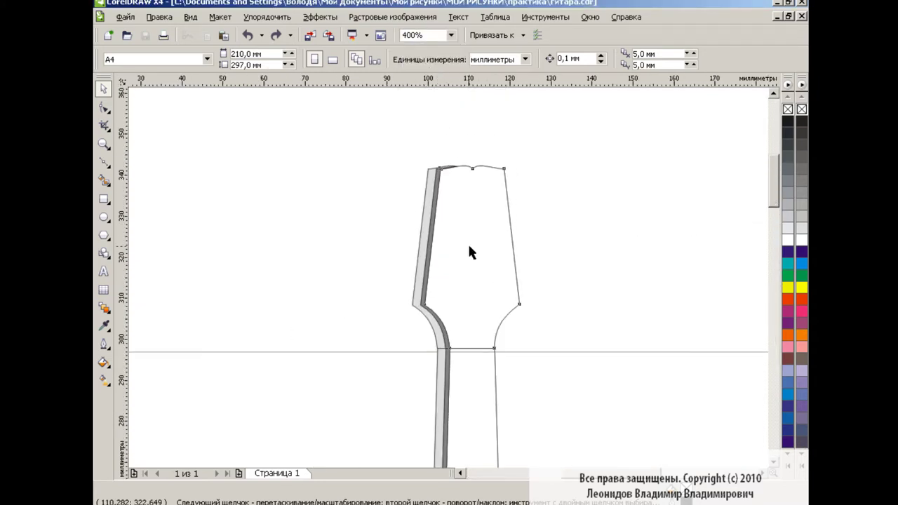
Draw a thin rounded rectangle left of the headstock as the peg key
click(469, 245)
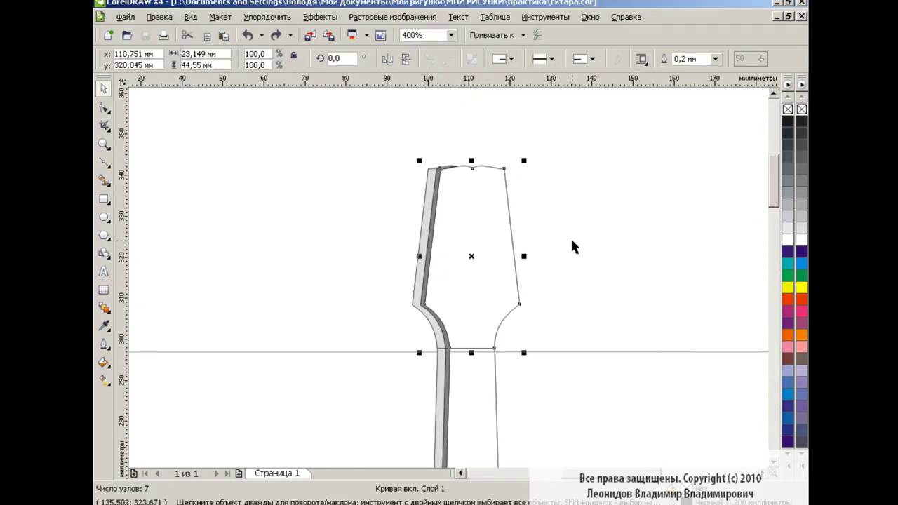
key(F6)
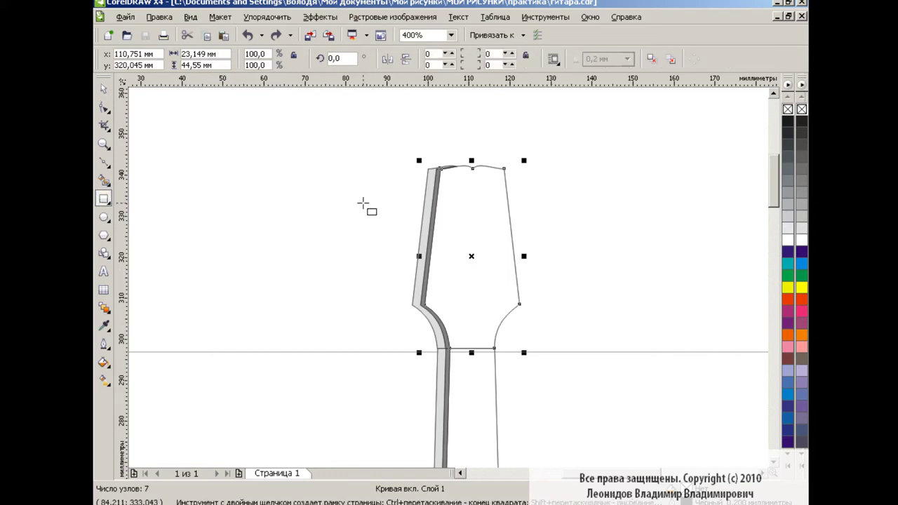
drag(364, 197, 372, 226)
key(F10)
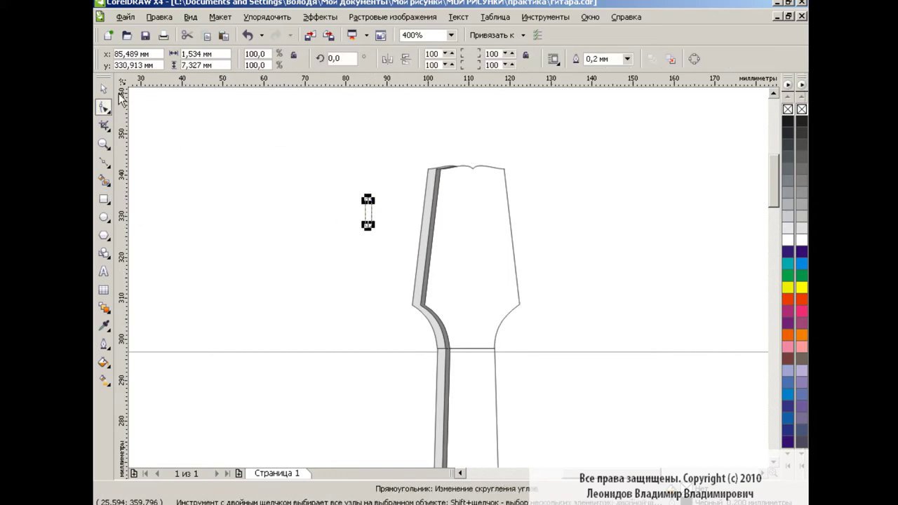
key(space)
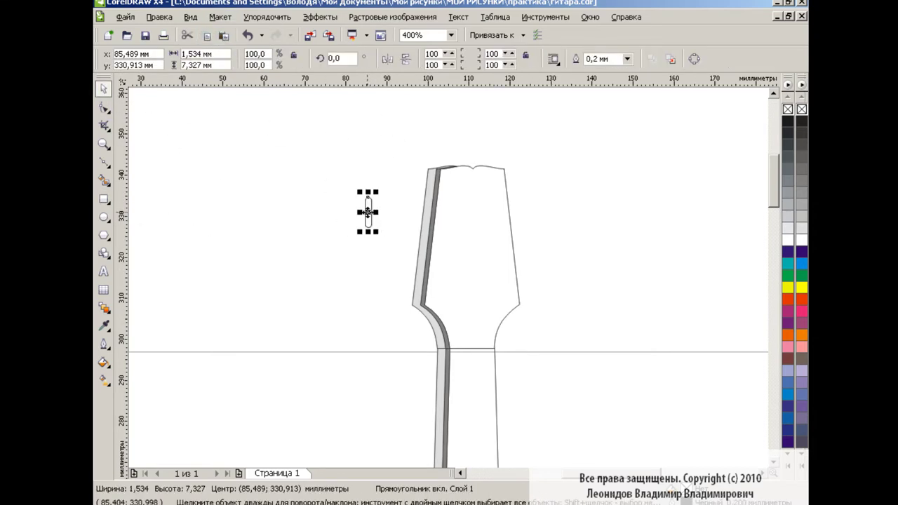
drag(368, 212, 374, 198)
click(411, 188)
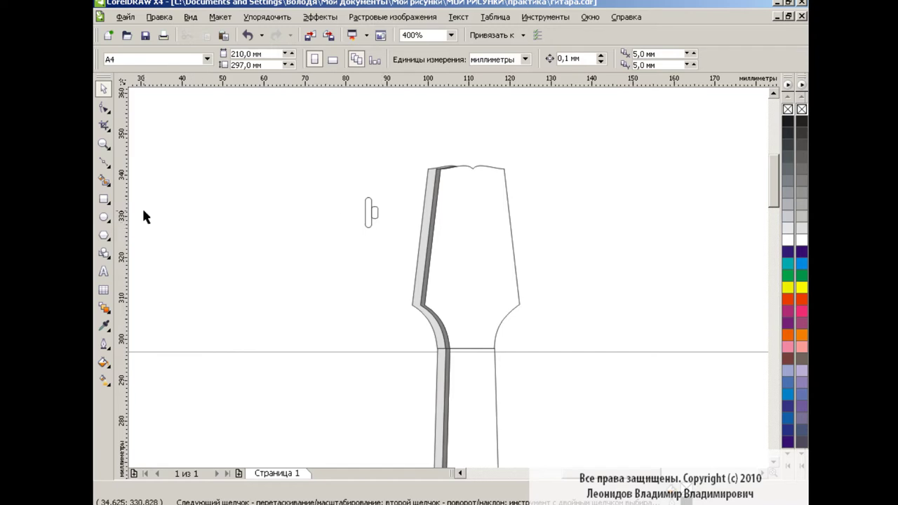
Add a small shaft rectangle, group the three peg pieces and fill them black
key(F6)
drag(375, 211, 393, 216)
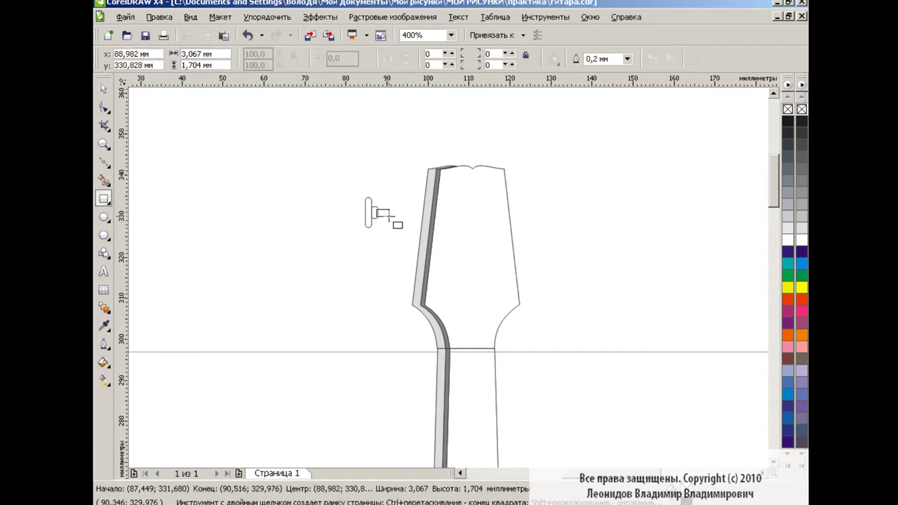
click(104, 89)
click(342, 269)
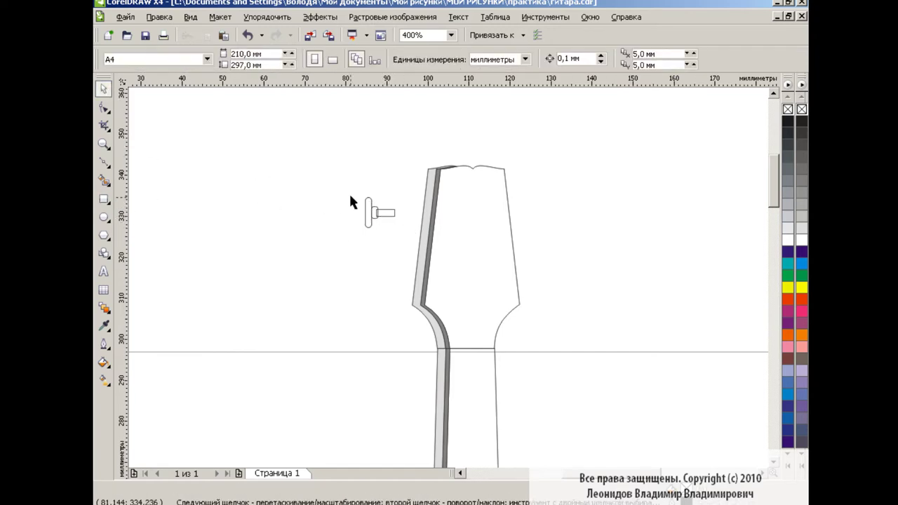
drag(349, 192, 413, 250)
key(ctrl+g)
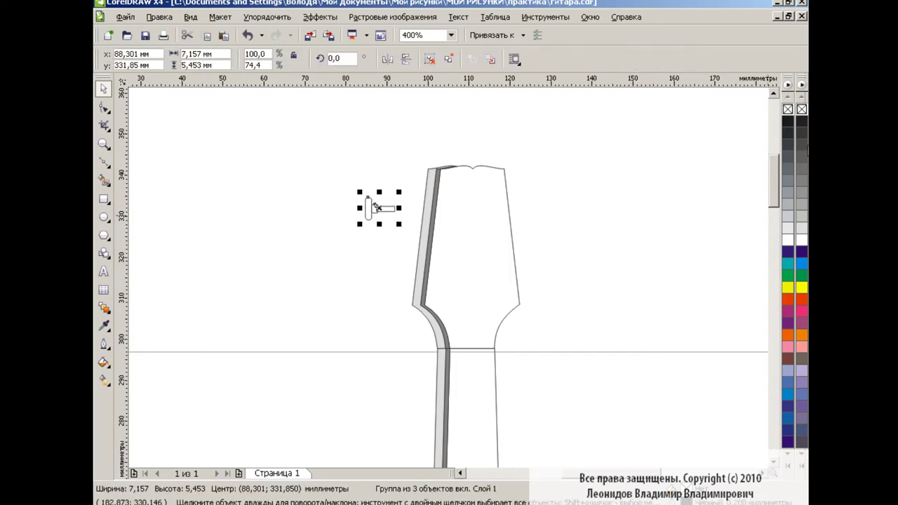
click(801, 120)
click(592, 250)
Draw a small circle and give it a radial grey Fountain Fill
click(104, 217)
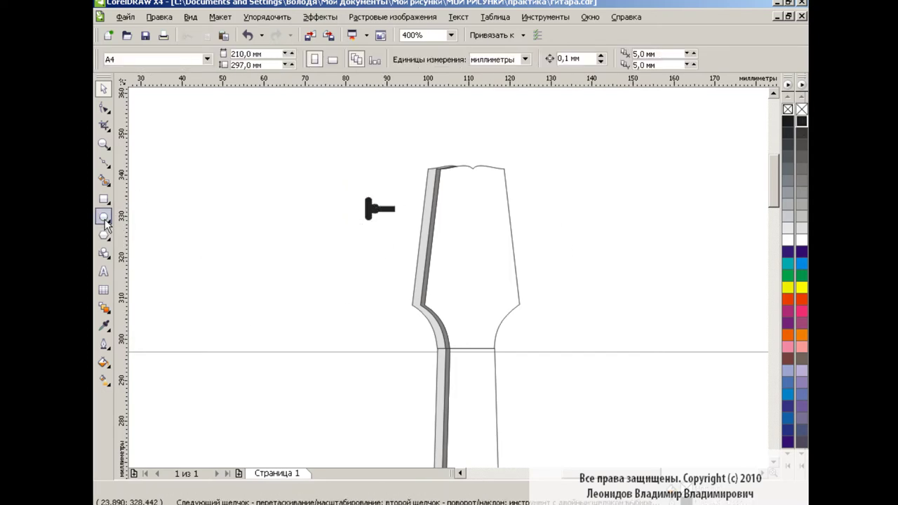
drag(334, 237, 373, 274)
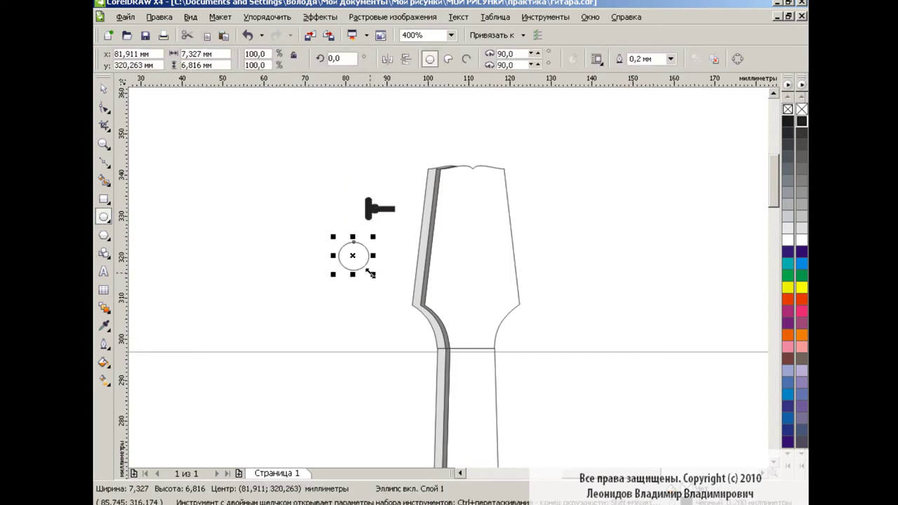
click(103, 363)
click(140, 409)
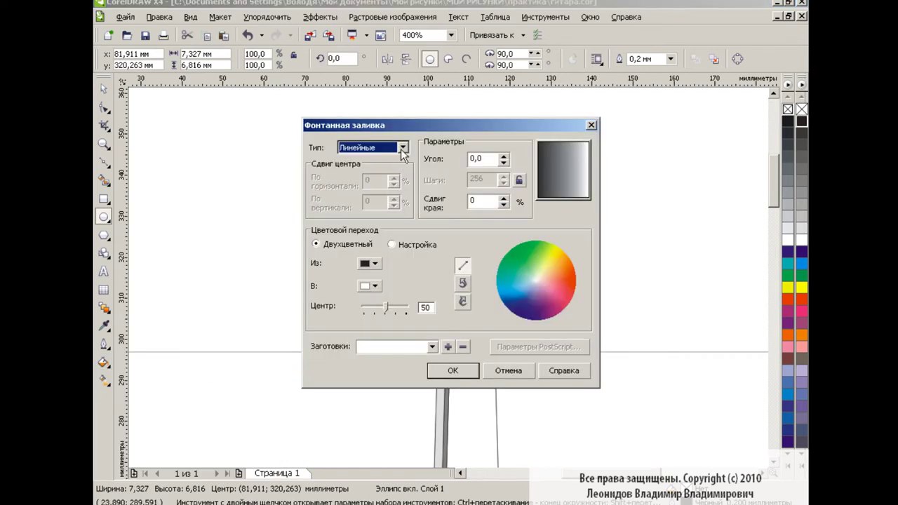
click(402, 147)
click(396, 168)
click(453, 370)
Shrink the shaded ball and place it at the tip of the peg shaft
click(103, 380)
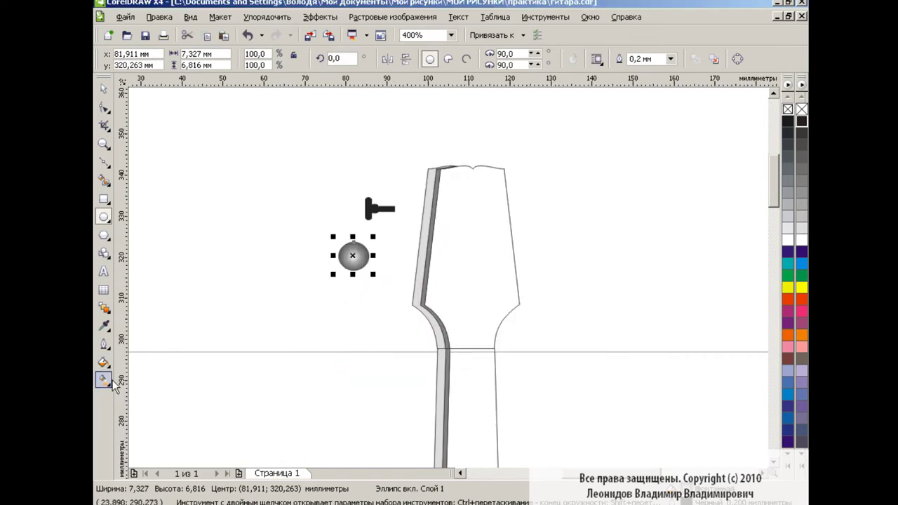
key(space)
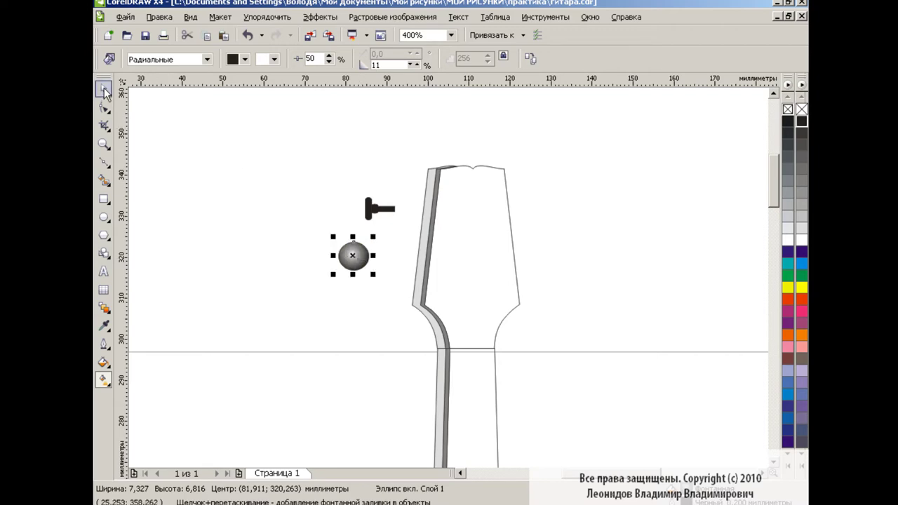
key(Escape)
click(348, 261)
mouse_move(369, 272)
mouse_down()
mouse_move(349, 253)
mouse_move(400, 209)
mouse_up()
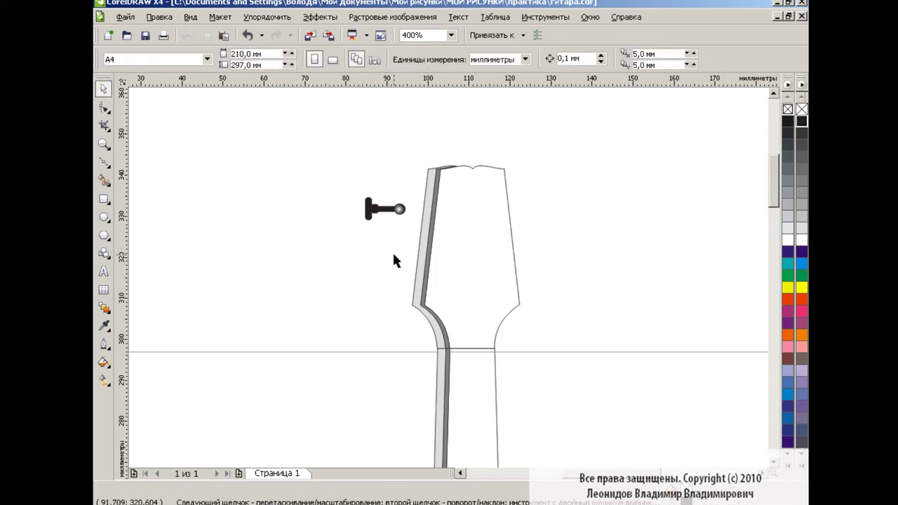
shift+click(372, 208)
click(461, 59)
click(372, 264)
Place three copies of the peg down the headstock's left edge
click(383, 209)
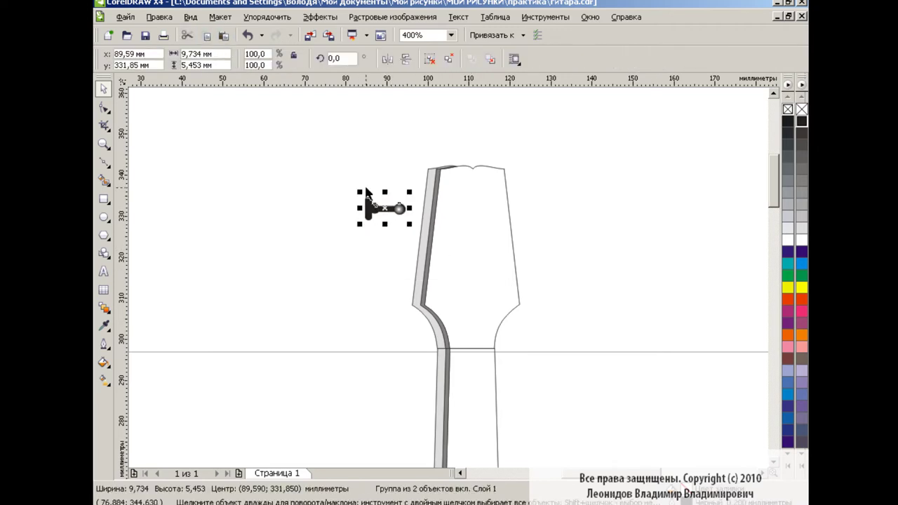
mouse_move(385, 210)
mouse_down()
mouse_move(428, 199)
mouse_move(426, 240)
mouse_up()
right_click(428, 199)
right_click(426, 240)
click(384, 208)
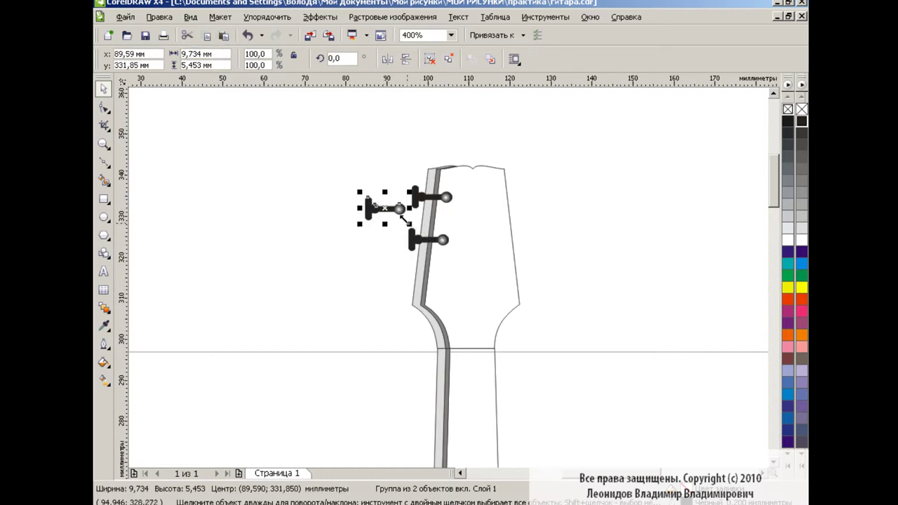
drag(385, 207, 423, 281)
Copy the three pegs, mirror them horizontally and line them up on the right edge
click(433, 242)
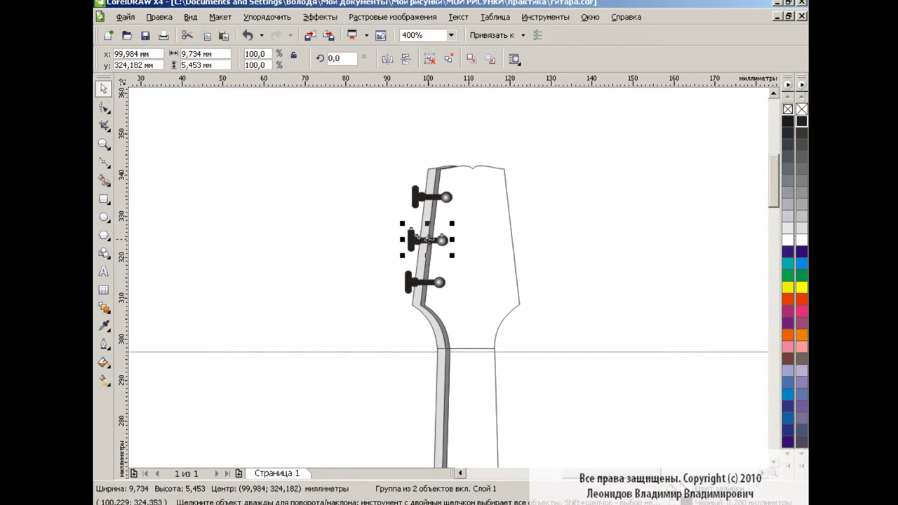
shift+click(428, 196)
shift+click(424, 282)
key(ctrl+c)
key(ctrl+v)
click(388, 58)
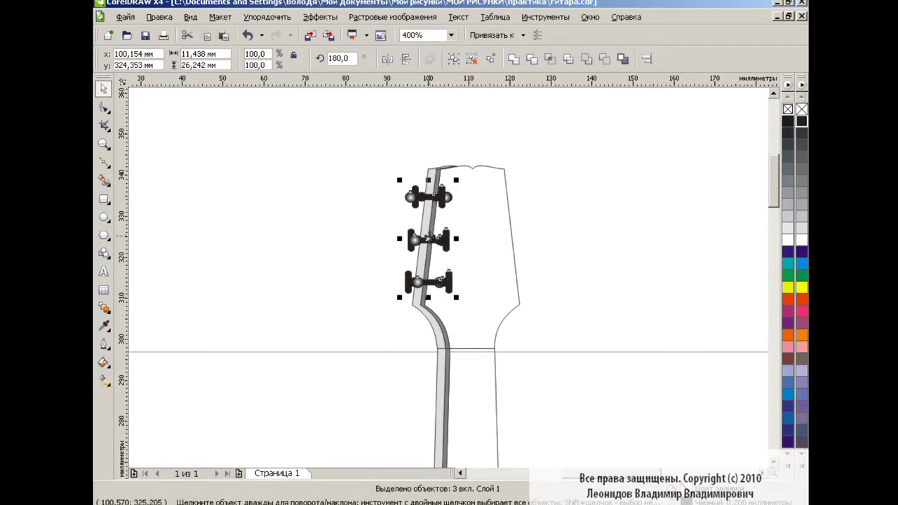
drag(428, 237, 513, 240)
click(578, 224)
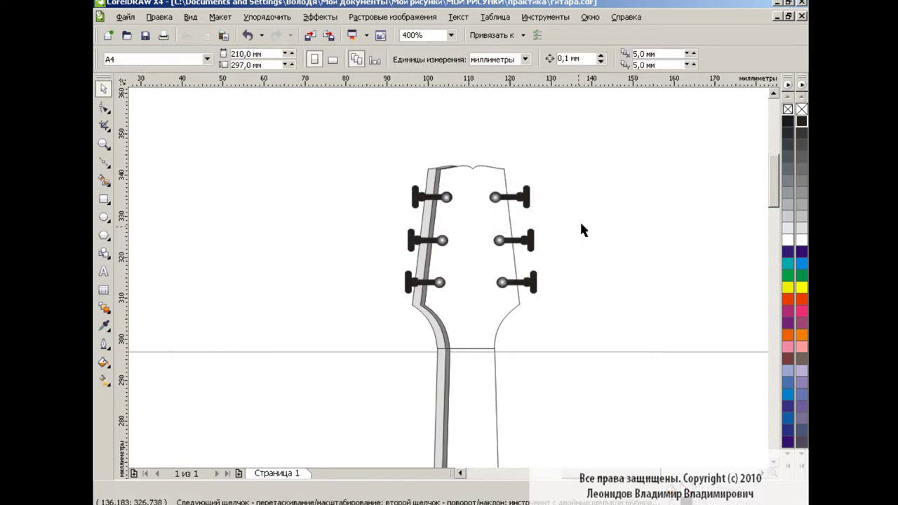
drag(577, 165, 484, 306)
drag(514, 240, 518, 241)
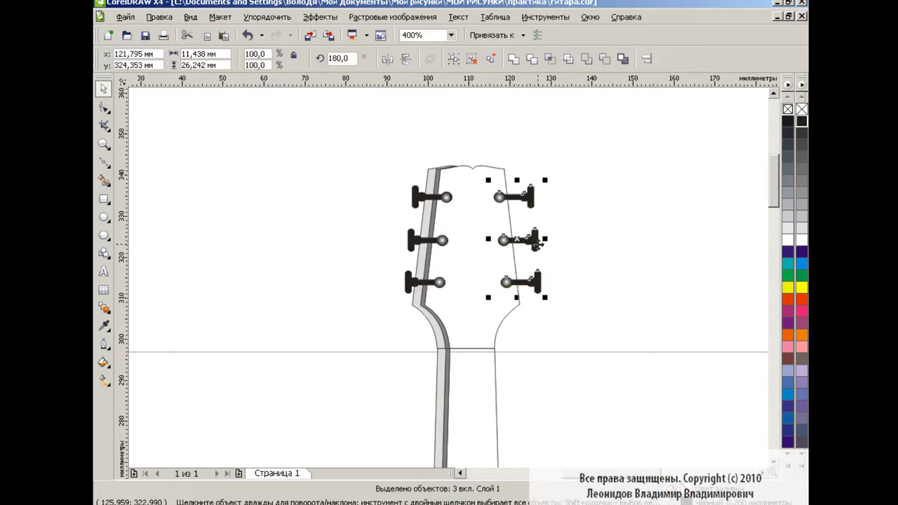
click(583, 237)
Fill the headstock black and move the upper four pegs aside
click(497, 167)
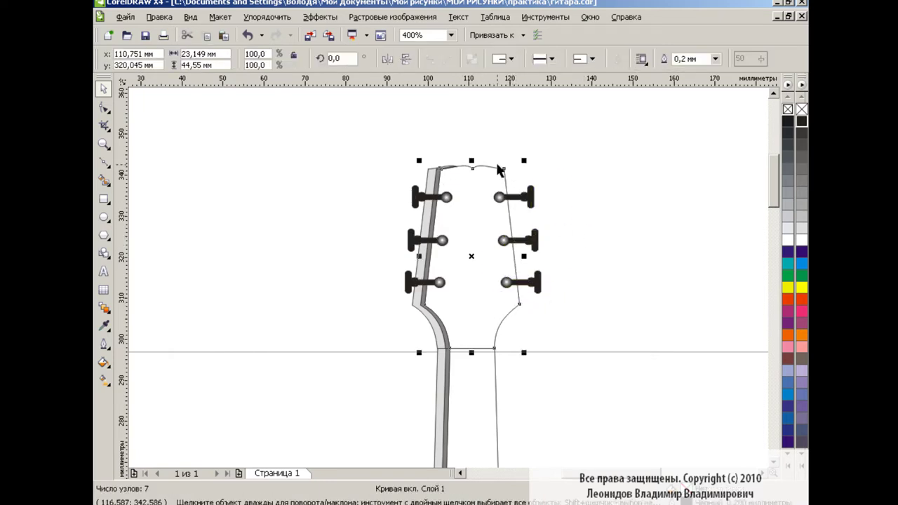
click(802, 123)
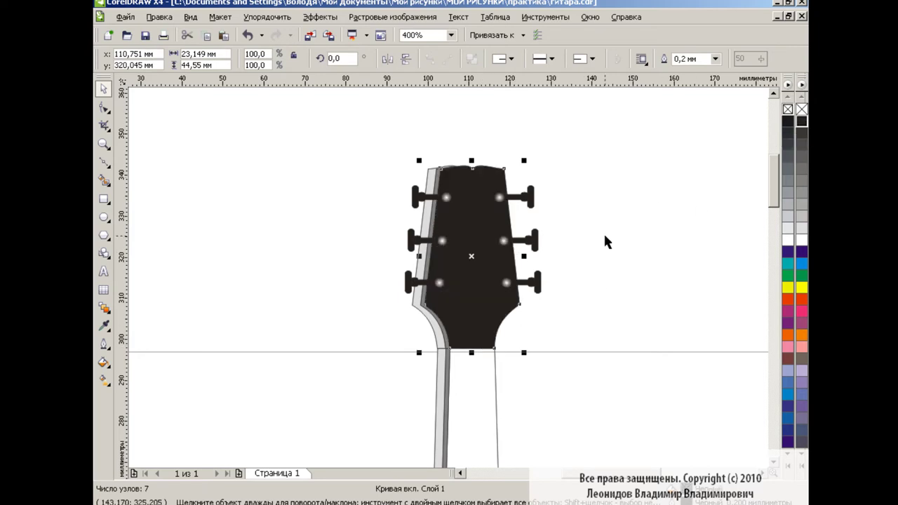
click(603, 231)
drag(377, 167, 577, 260)
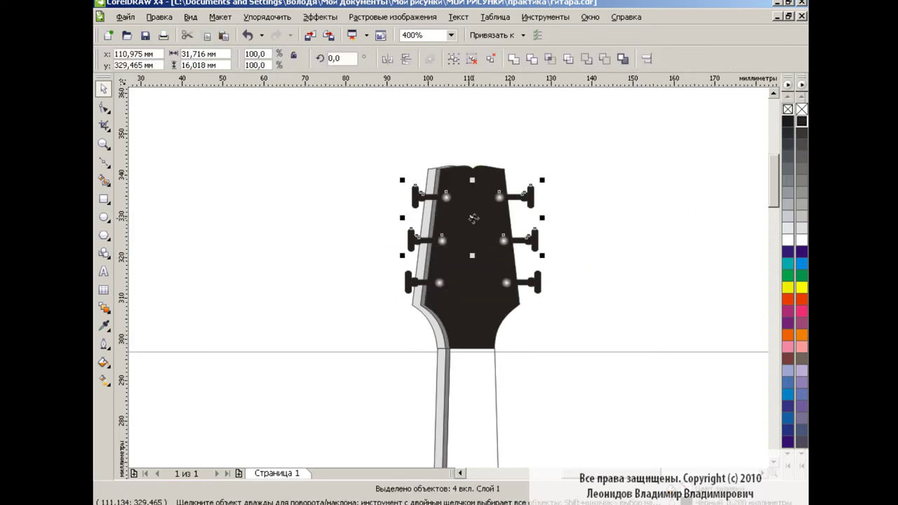
drag(417, 197, 616, 195)
Draw a Bezier curve across the headstock and shape its nodes
click(103, 162)
click(413, 251)
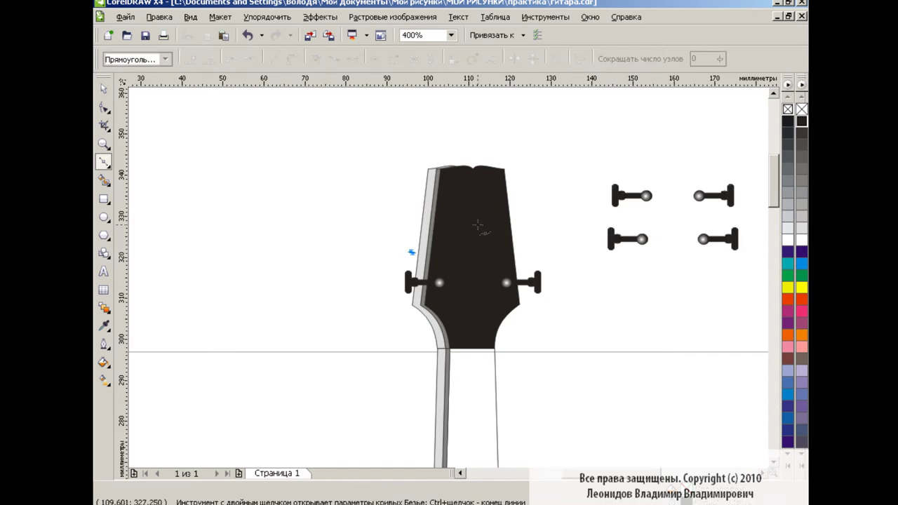
drag(472, 226, 520, 226)
drag(518, 169, 514, 159)
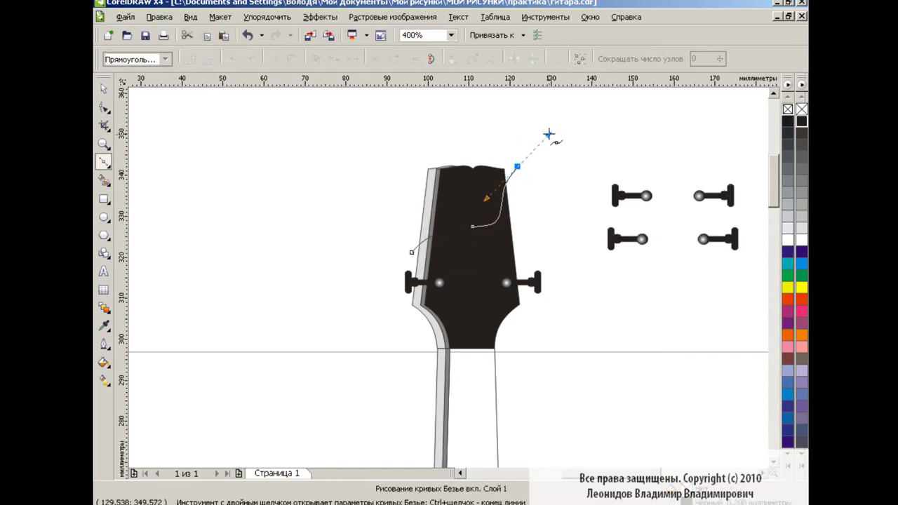
key(F10)
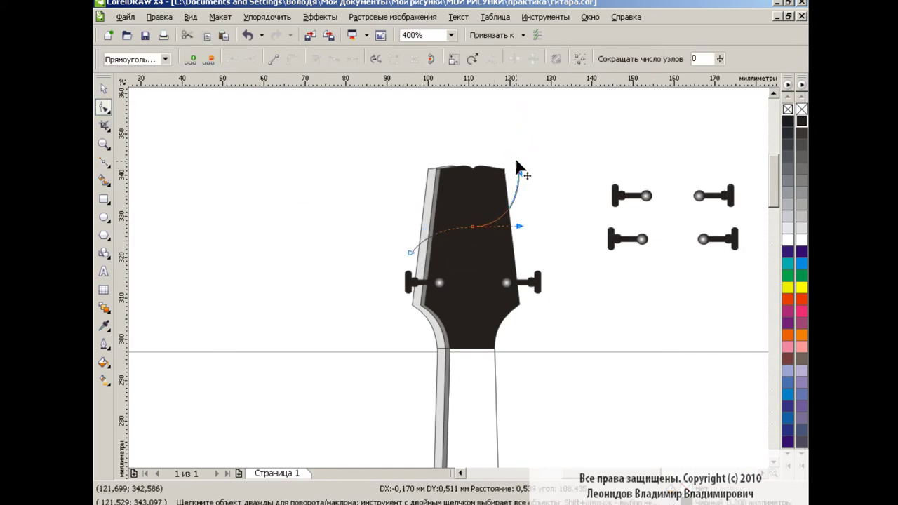
click(473, 226)
drag(474, 230, 460, 239)
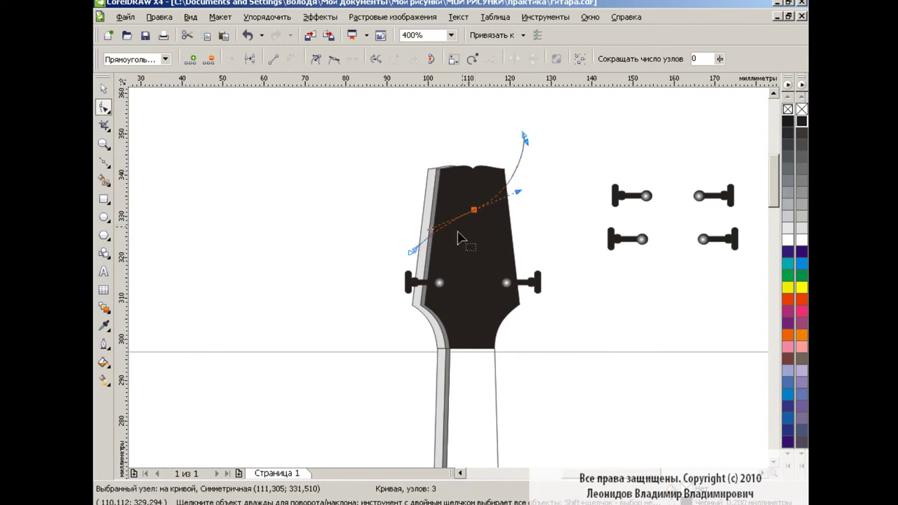
drag(412, 255, 412, 266)
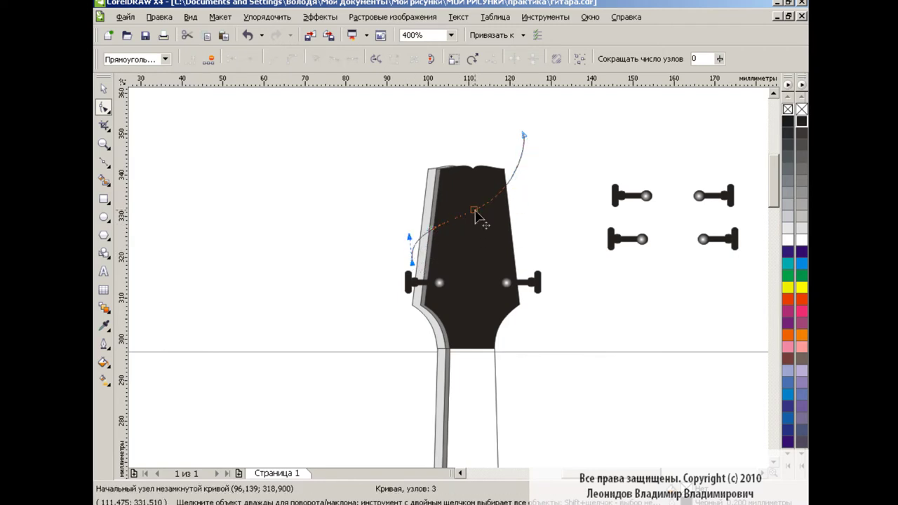
drag(523, 135, 522, 154)
Smart Fill the upper headstock area white and move the four pegs back
click(104, 181)
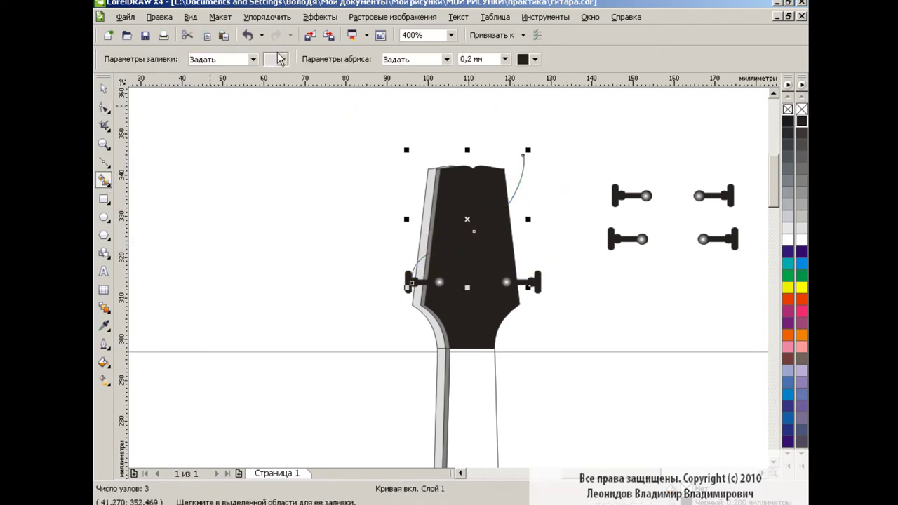
click(283, 59)
click(269, 84)
click(471, 191)
key(space)
click(260, 203)
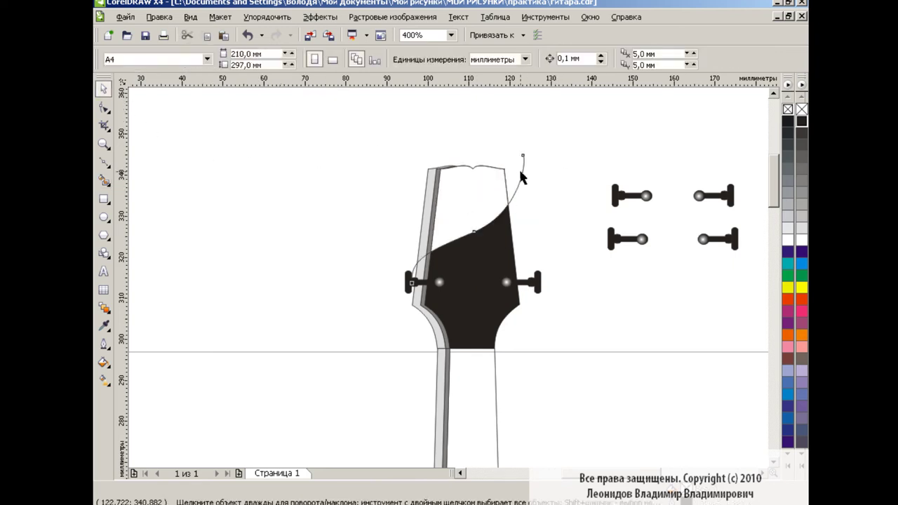
click(520, 168)
drag(582, 161, 758, 275)
drag(674, 217, 472, 220)
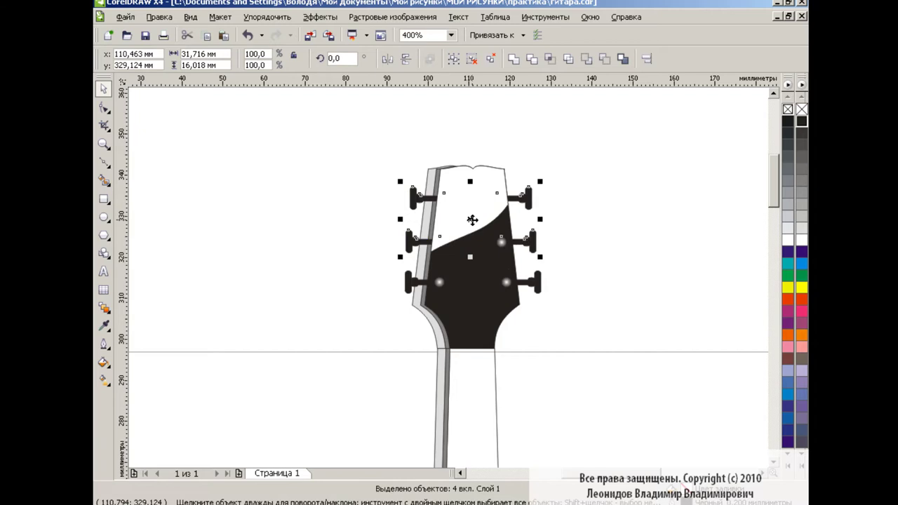
click(662, 234)
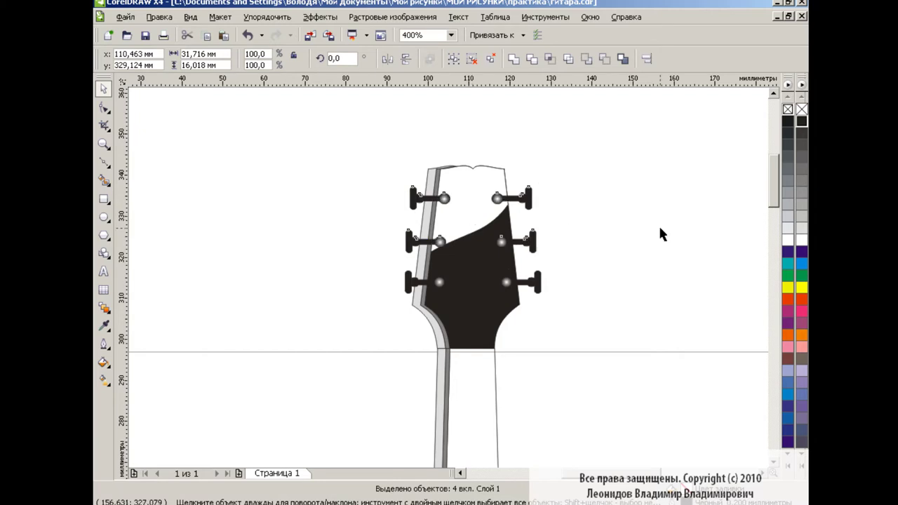
Apply a linear Interactive Transparency to the white headstock highlight
click(469, 213)
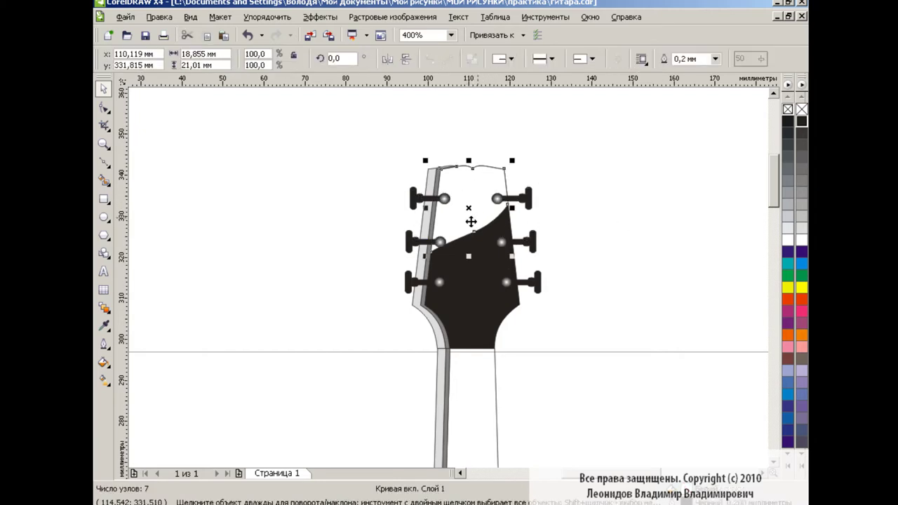
click(104, 307)
click(186, 400)
mouse_move(449, 156)
mouse_down()
mouse_move(469, 236)
mouse_move(439, 126)
mouse_up()
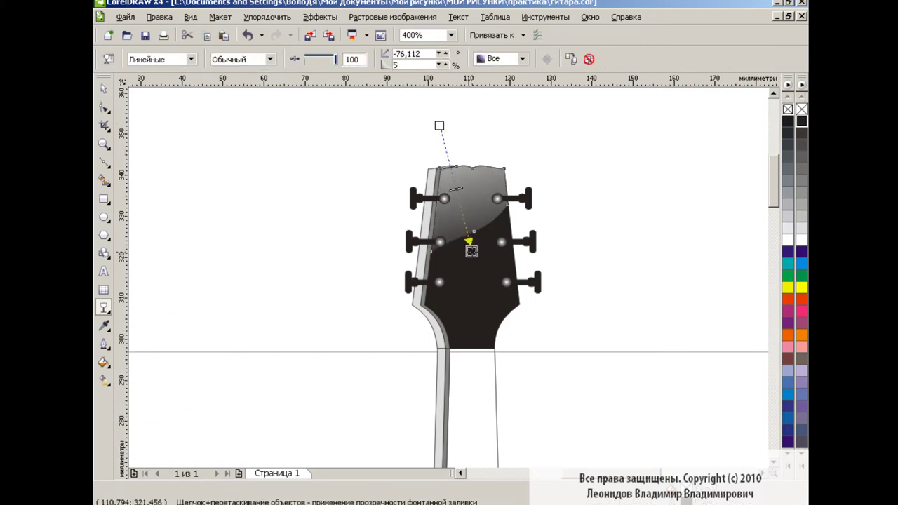
key(space)
click(321, 251)
click(440, 191)
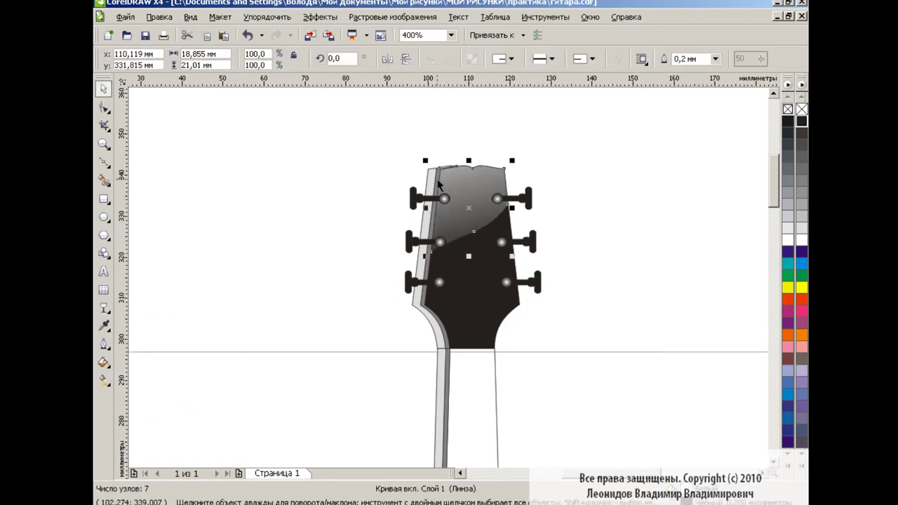
click(445, 199)
drag(469, 207, 452, 179)
key(ctrl+z)
click(438, 327)
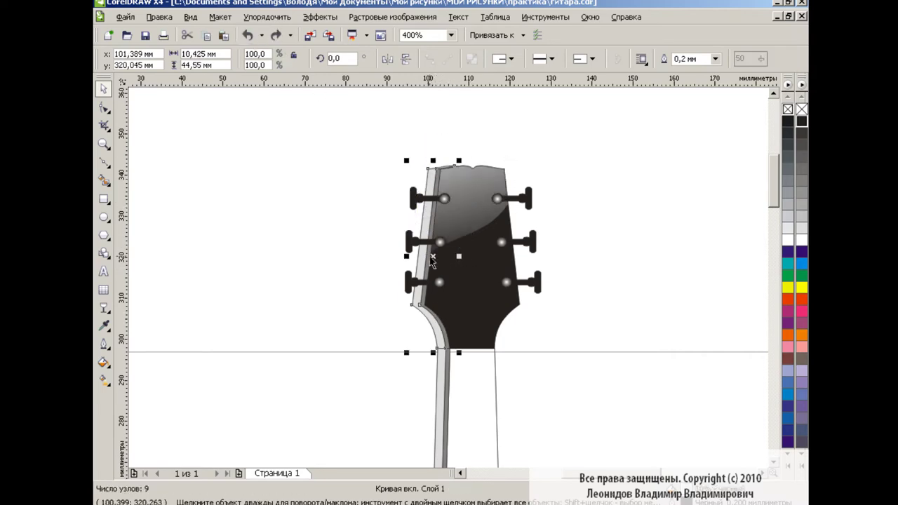
Fill the left edge strip black and align it with the headstock edge
drag(433, 261, 442, 261)
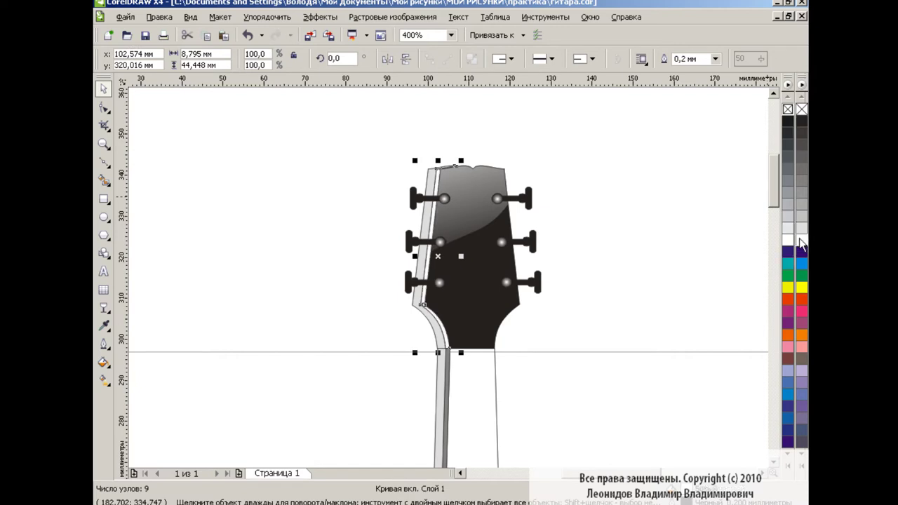
click(614, 237)
click(424, 227)
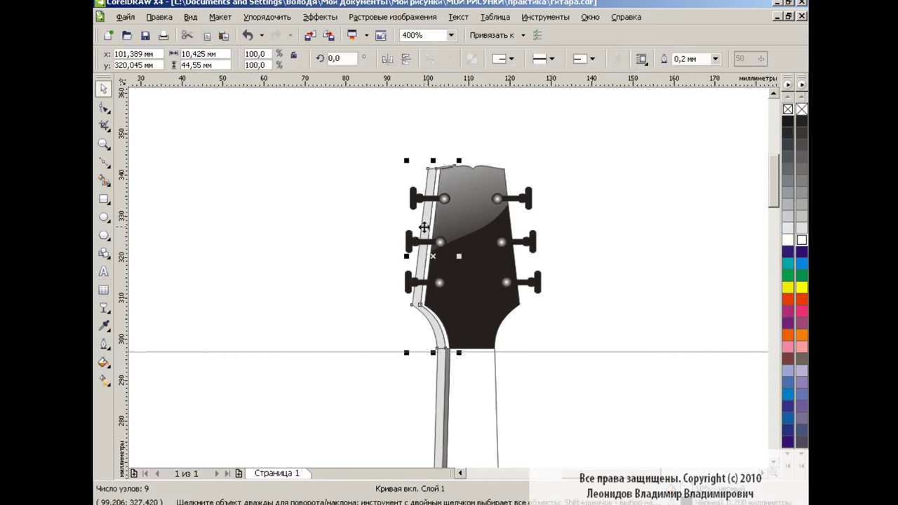
click(804, 124)
click(586, 216)
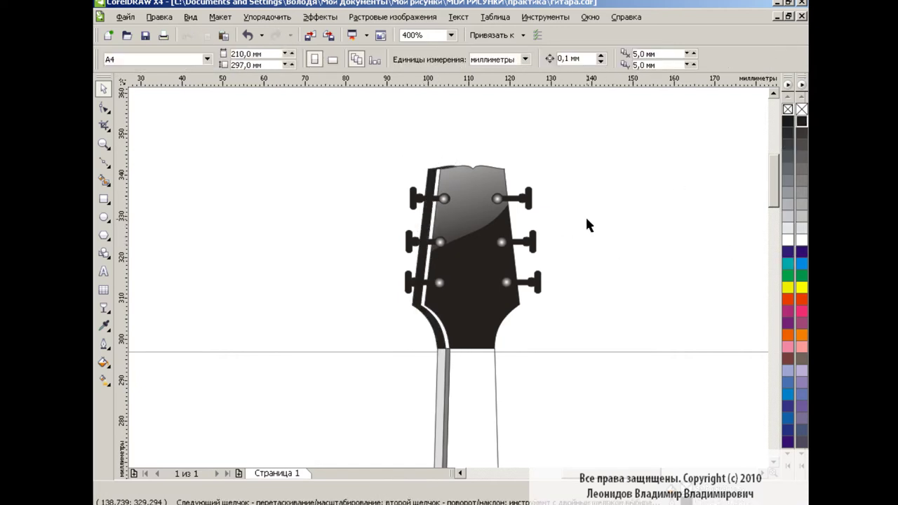
click(426, 228)
drag(433, 258, 437, 257)
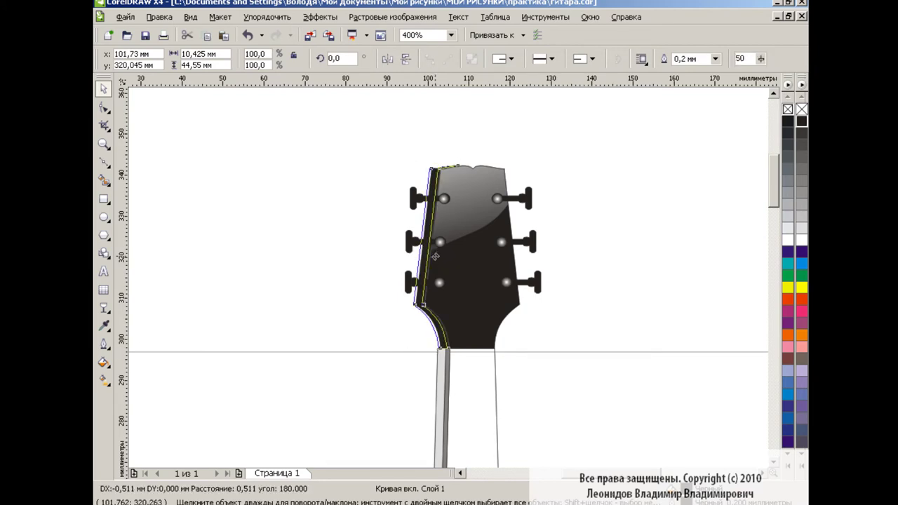
drag(437, 256, 436, 257)
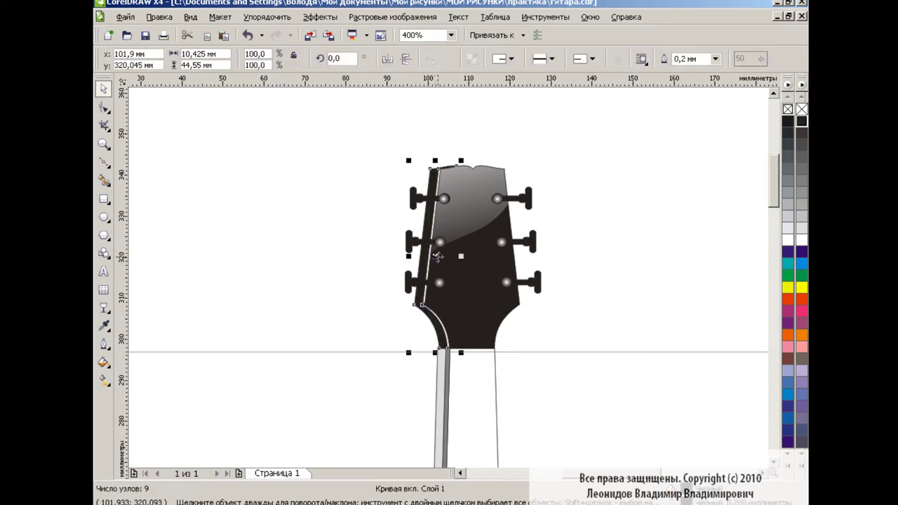
click(605, 242)
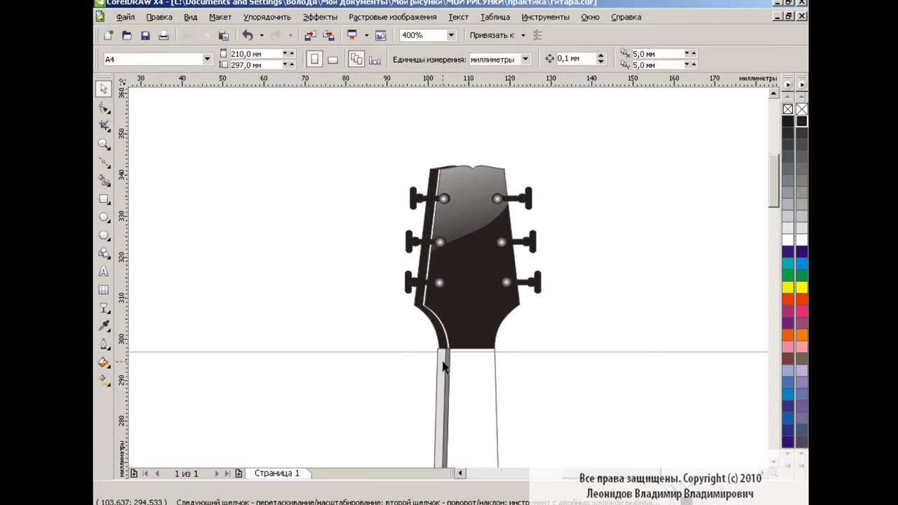
Shift the neck's left strip into line with the headstock
scroll(775, 196, down, 5)
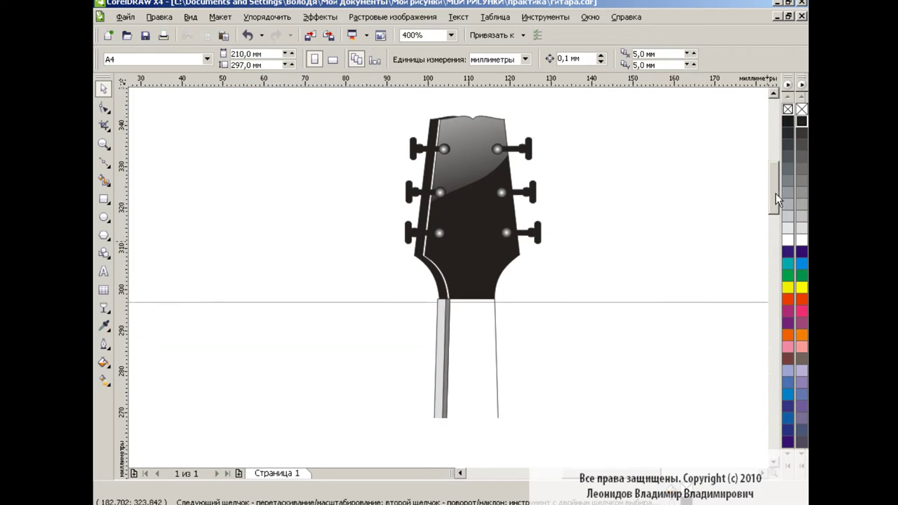
click(446, 220)
drag(445, 220, 448, 220)
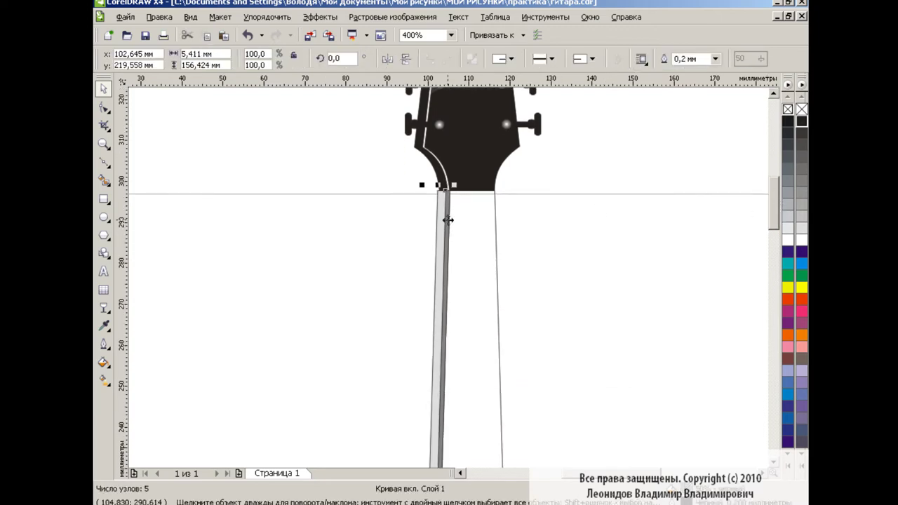
click(575, 247)
click(438, 218)
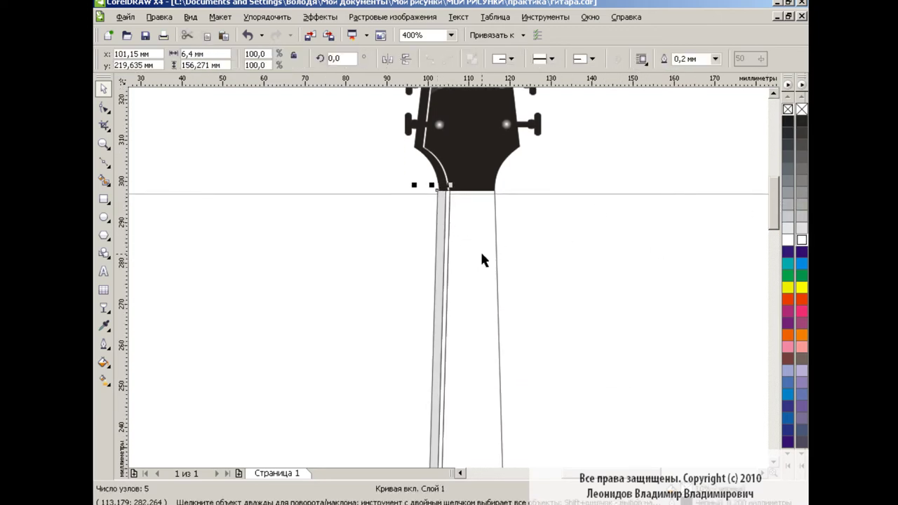
drag(437, 282, 439, 281)
click(544, 249)
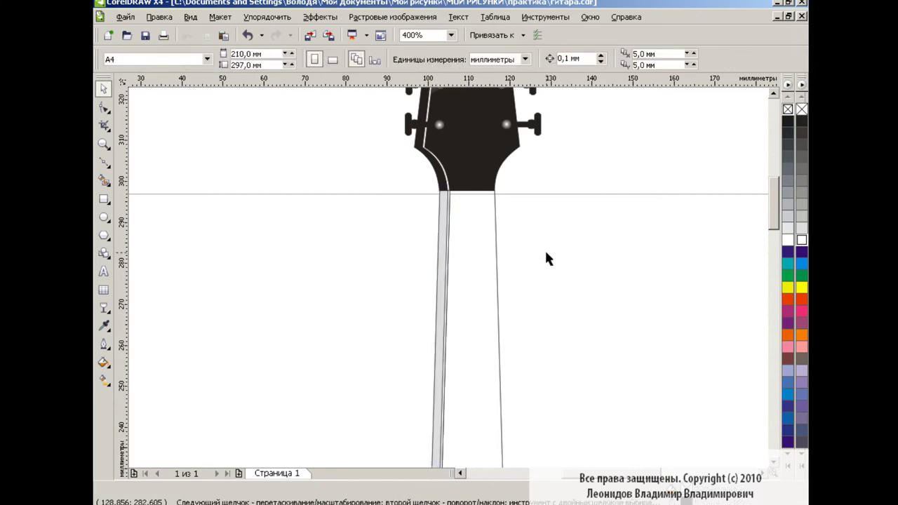
drag(772, 190, 766, 275)
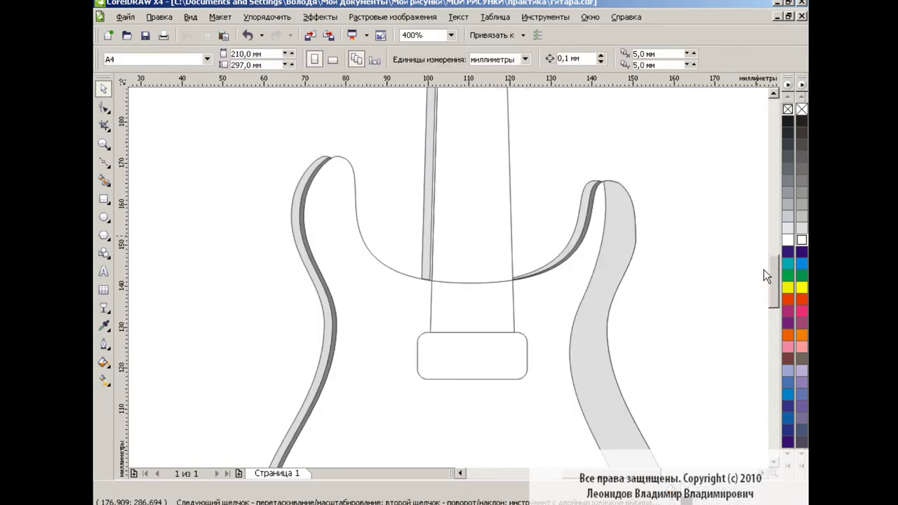
Fill the right-horn and left-horn edge strips with dark grey
click(586, 236)
click(695, 232)
click(585, 205)
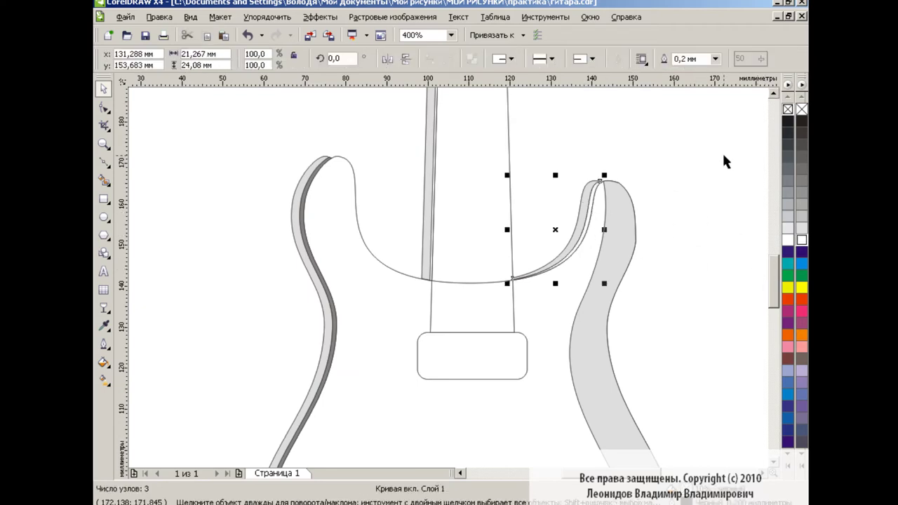
click(800, 155)
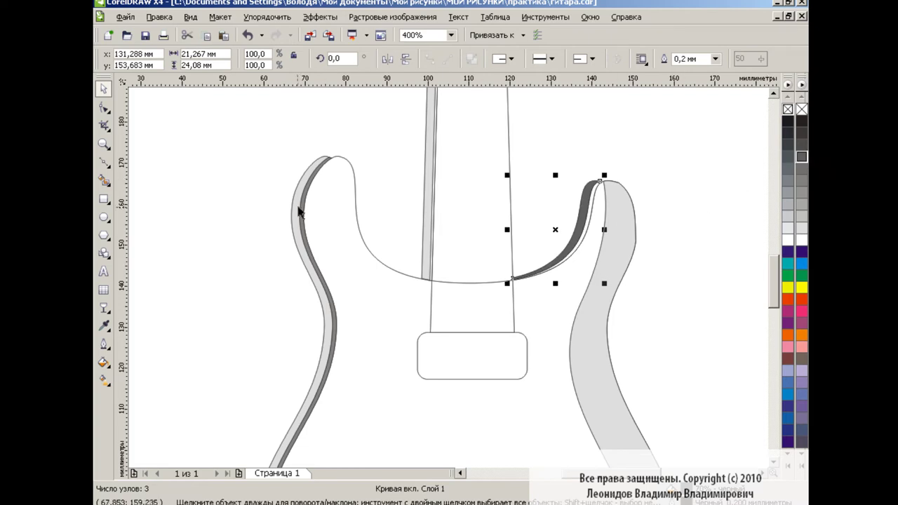
click(379, 153)
click(311, 181)
click(801, 155)
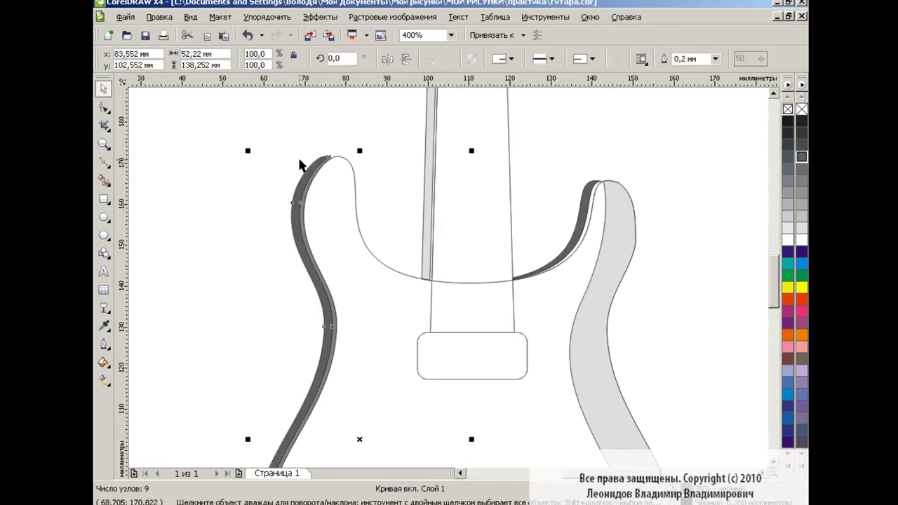
click(699, 206)
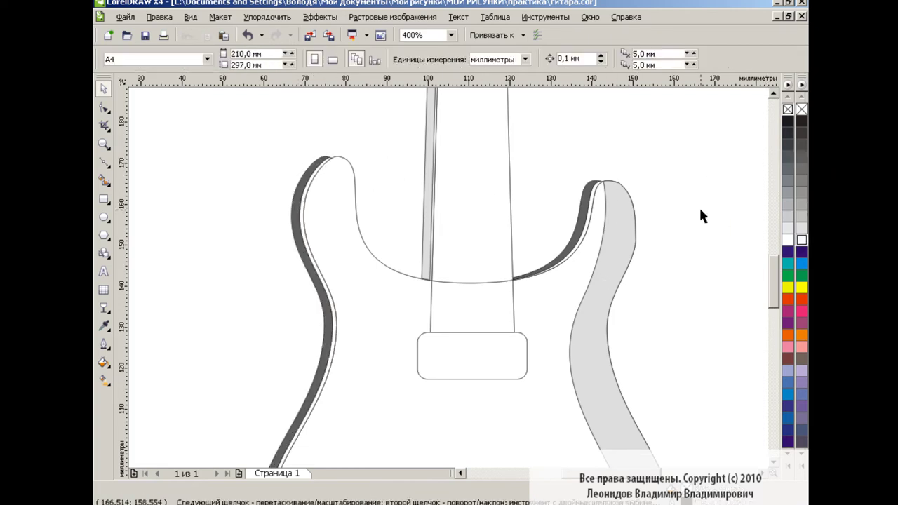
Draw a small 2.215 mm circle on the upper pickup at 400% zoom
click(451, 35)
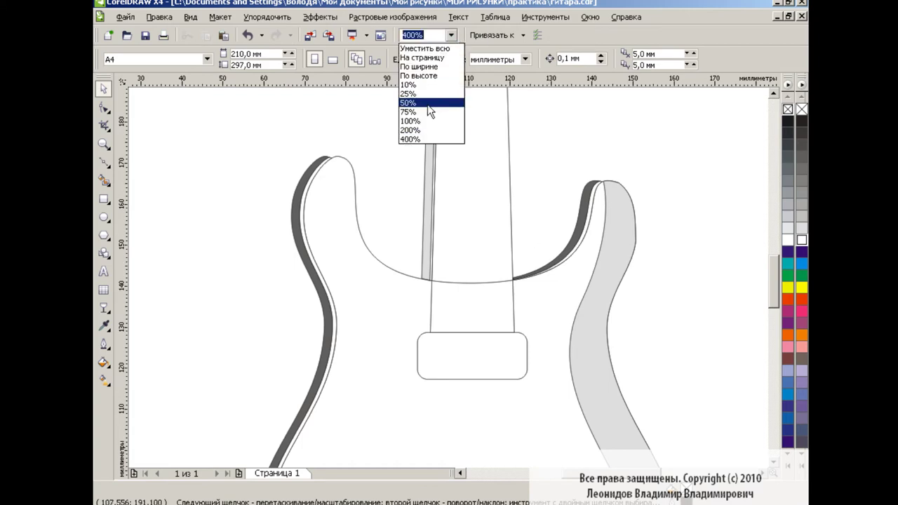
click(421, 115)
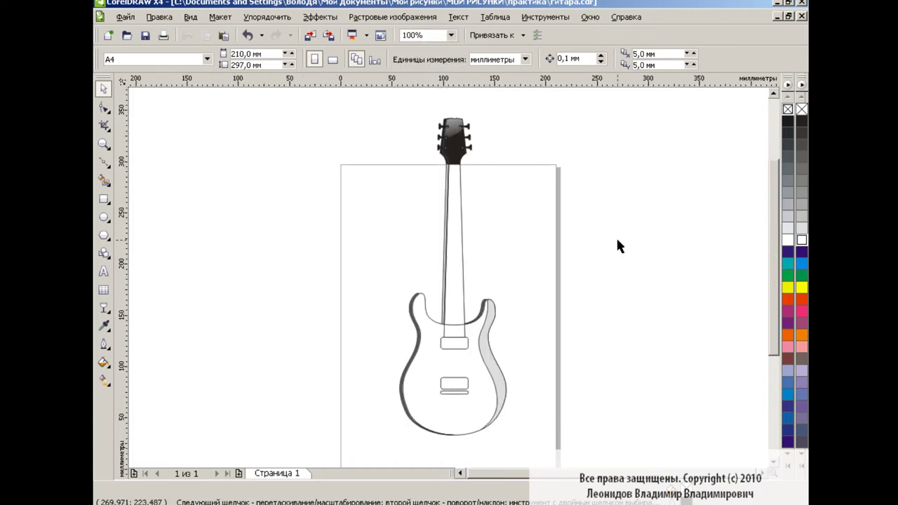
click(451, 35)
click(421, 138)
drag(777, 250, 778, 296)
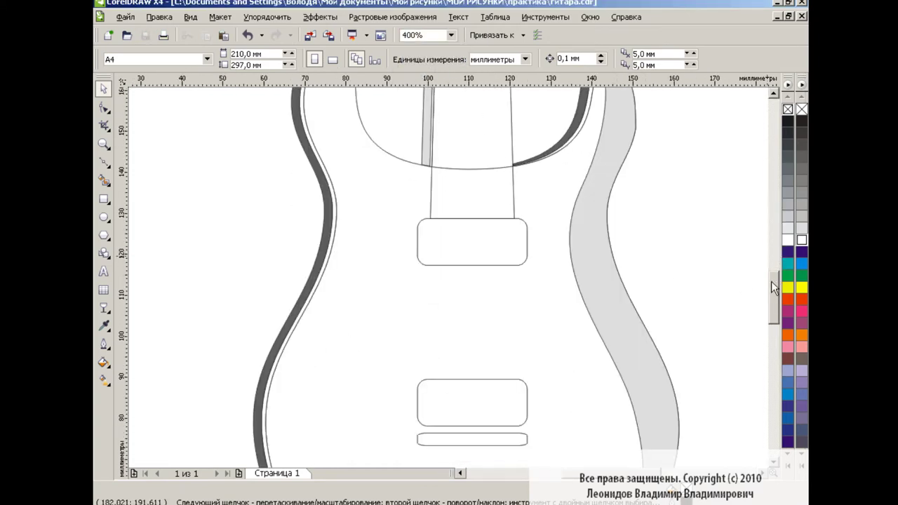
click(104, 218)
mouse_move(257, 174)
mouse_down()
mouse_move(269, 186)
mouse_move(445, 204)
mouse_move(506, 197)
mouse_up()
key(space)
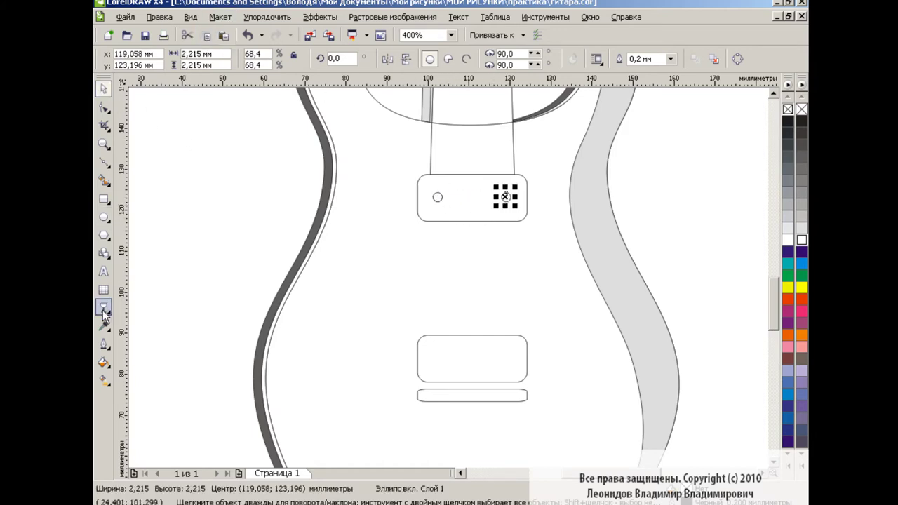
Blend two circles across the upper pickup with 4 intermediate steps
click(104, 313)
drag(438, 199, 506, 197)
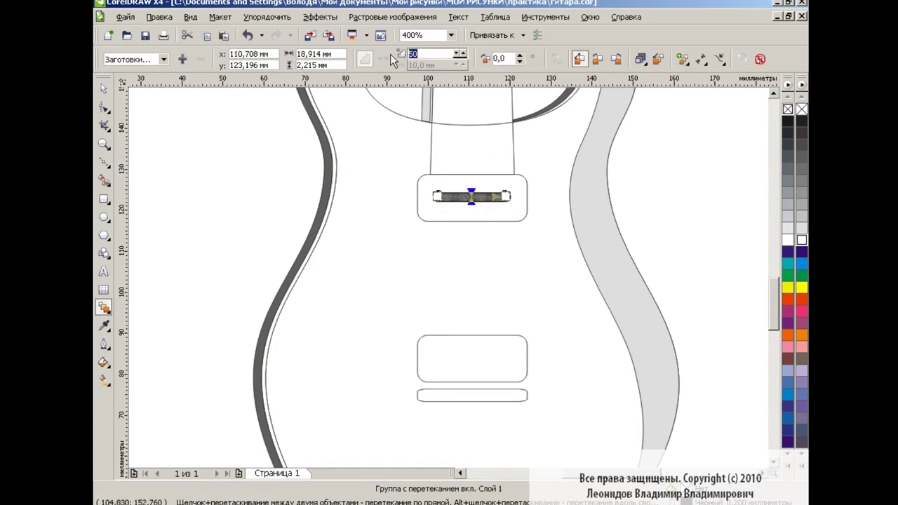
text(4)
key(Return)
click(195, 174)
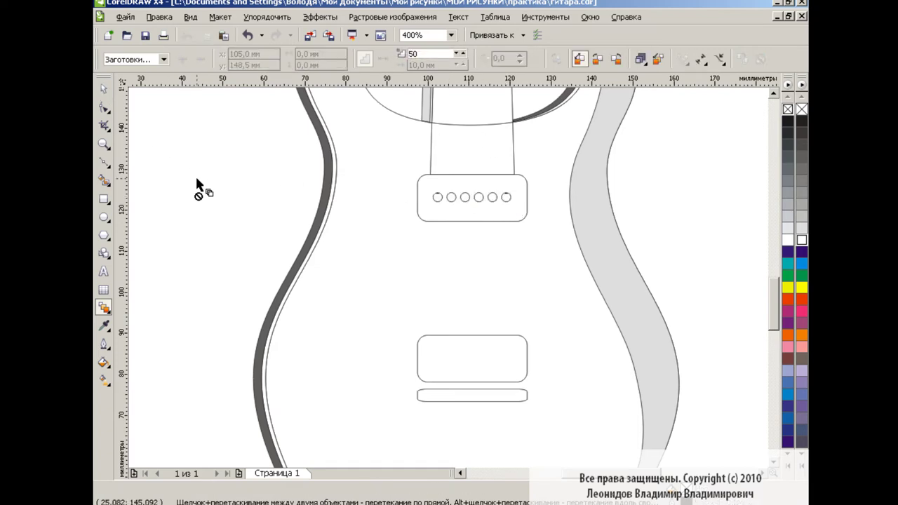
key(space)
click(453, 200)
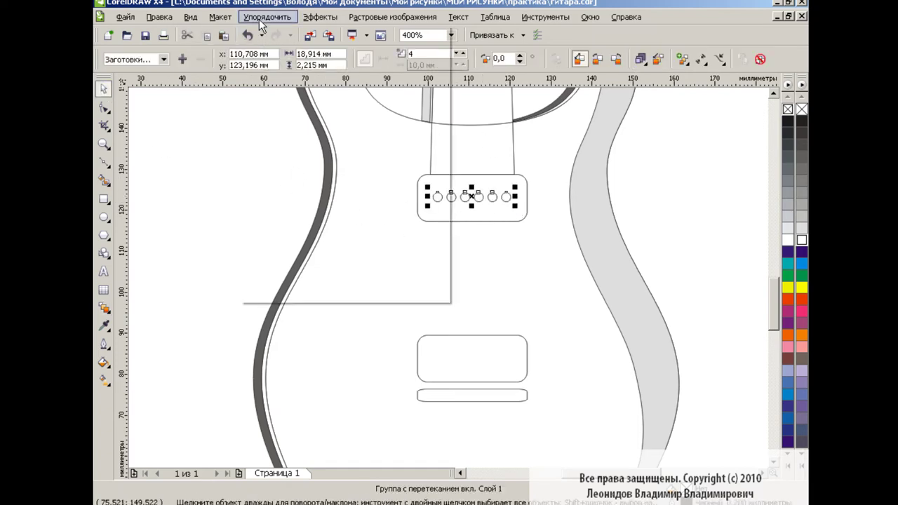
Break the blend into six grouped circles and copy them to the lower pickup
click(266, 17)
click(299, 119)
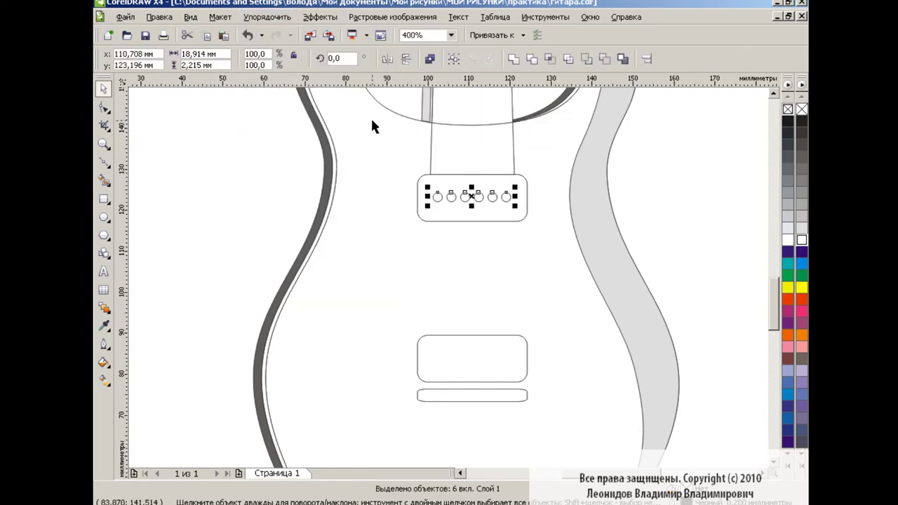
click(267, 199)
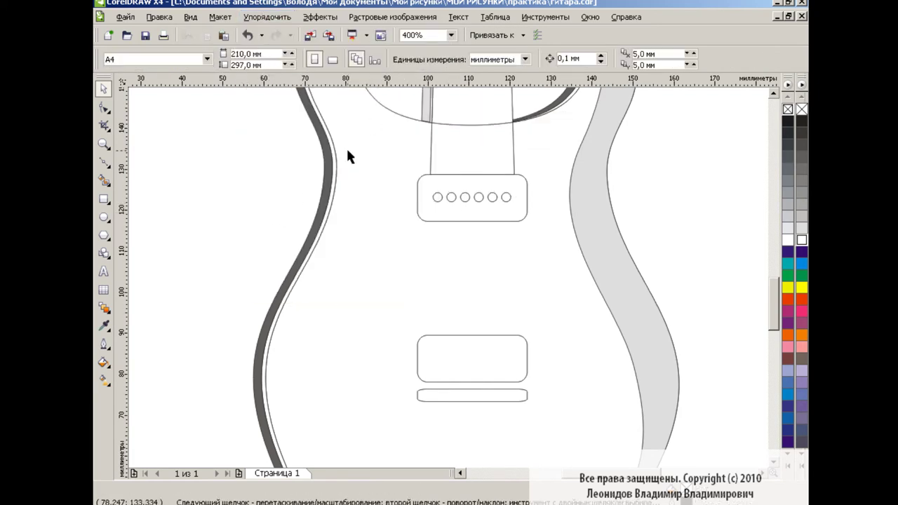
key(Tab)
drag(472, 194, 472, 355)
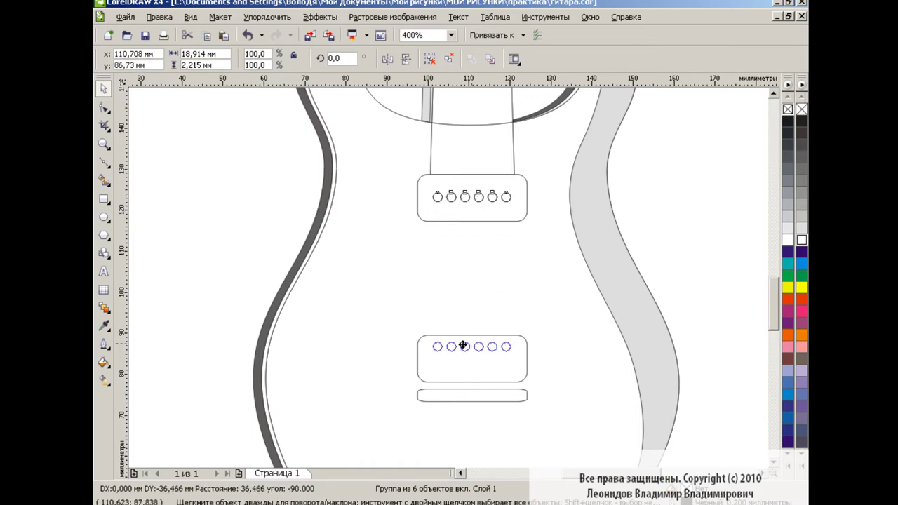
click(691, 258)
scroll(772, 292, down, 2)
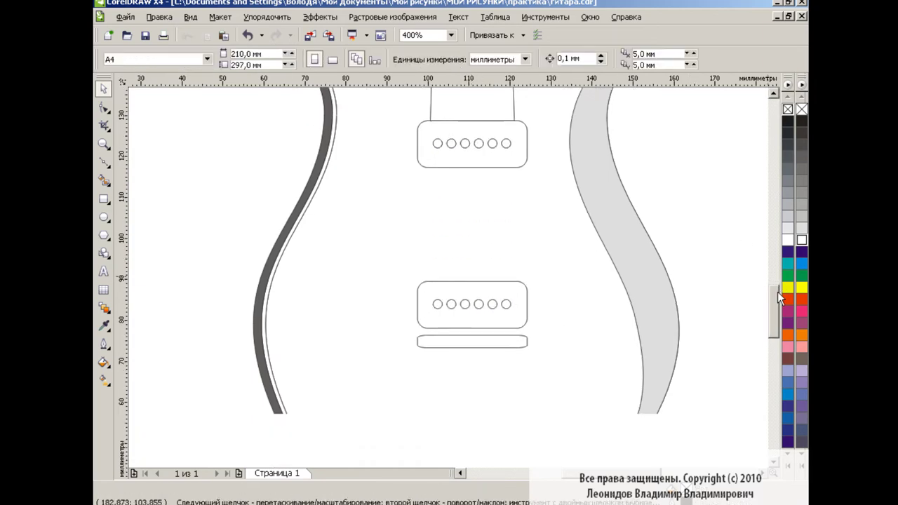
scroll(653, 294, down, 2)
Fill the bar below the lower pickup with a custom grey gradient with a light grey stop at about 51%
click(505, 283)
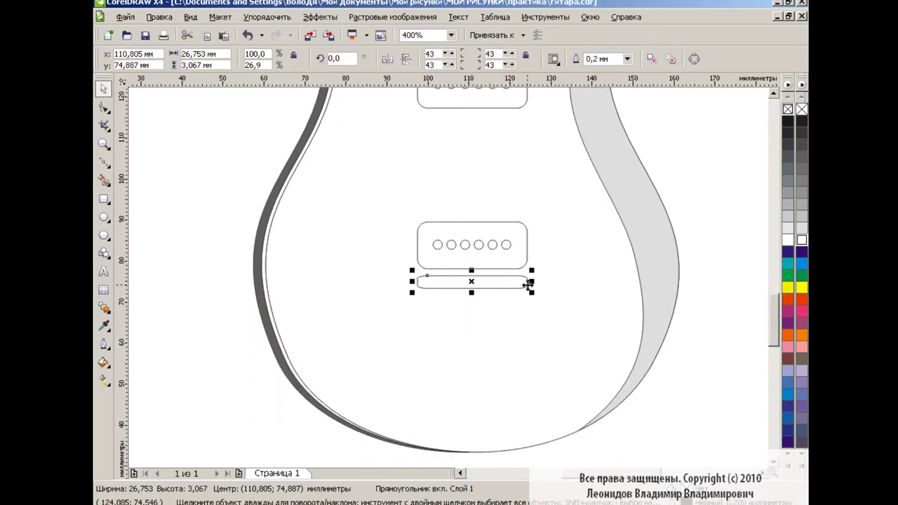
click(103, 363)
click(168, 391)
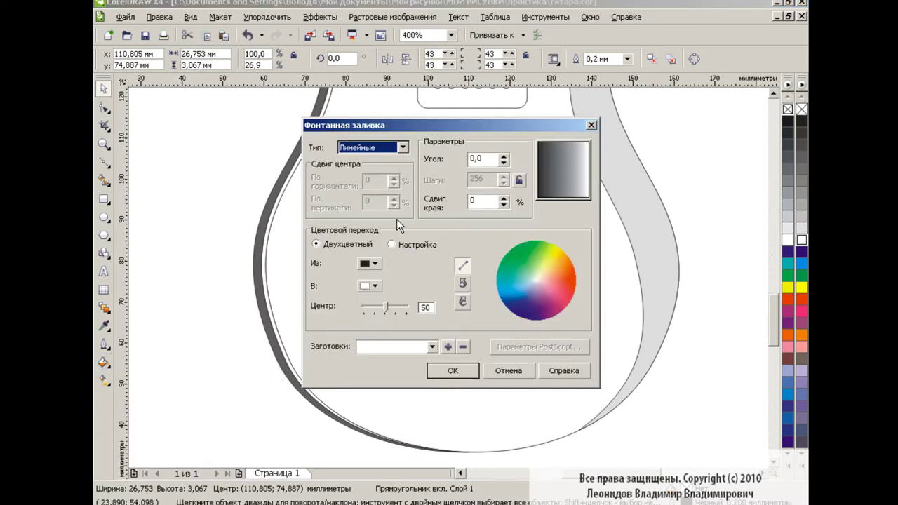
click(392, 245)
double_click(419, 285)
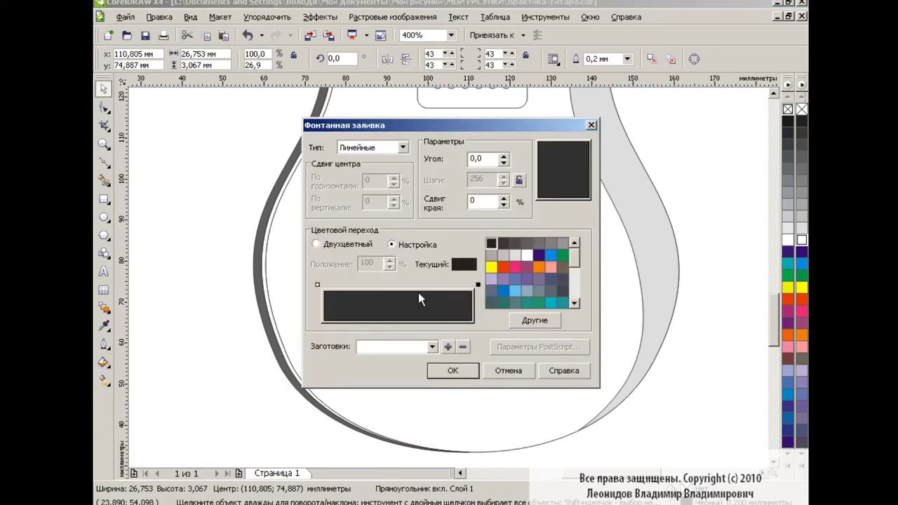
click(493, 256)
drag(418, 284, 399, 285)
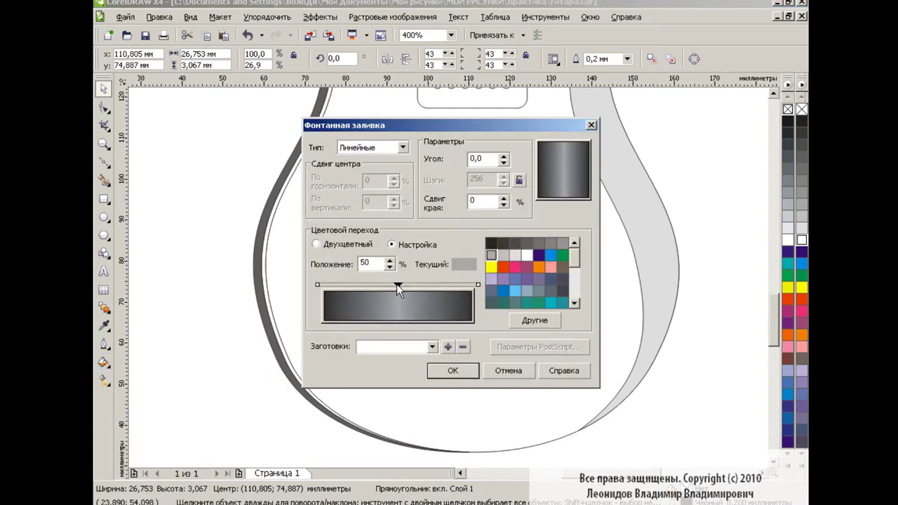
click(514, 255)
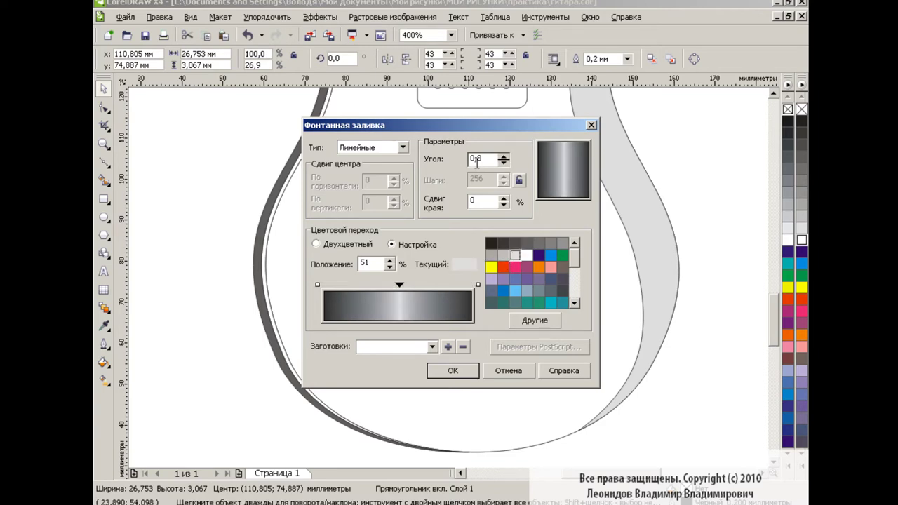
text(90)
click(452, 370)
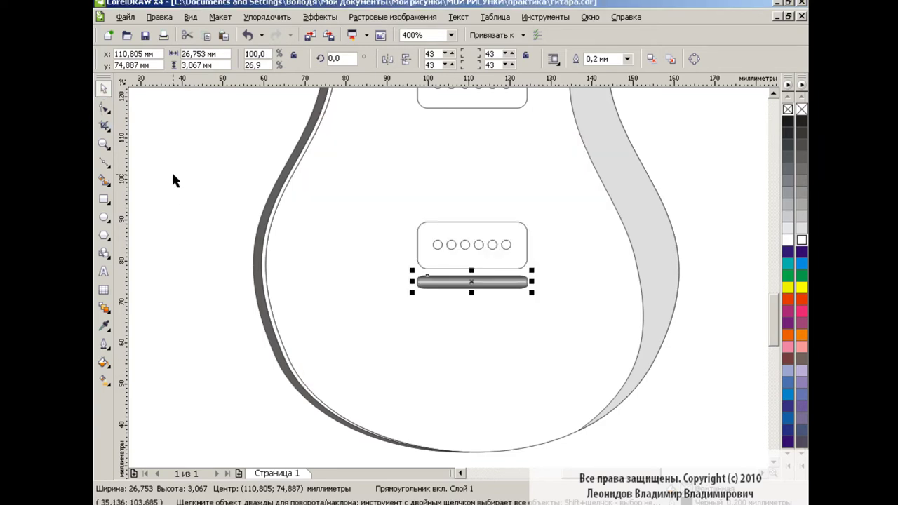
Draw a circle to the left of the guitar body
click(198, 200)
key(F7)
drag(174, 167, 253, 246)
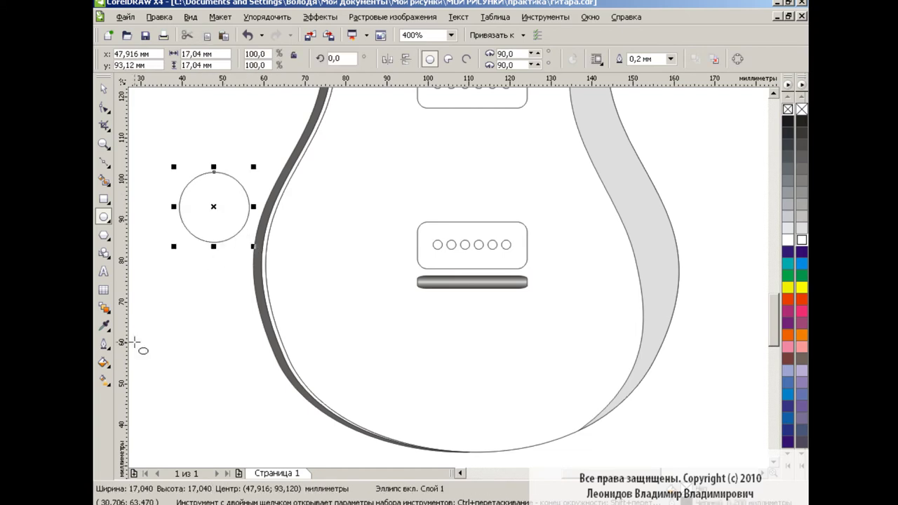
Fill the circle with a custom grey–light grey–grey fountain gradient with a raised edge pad
click(103, 363)
click(148, 385)
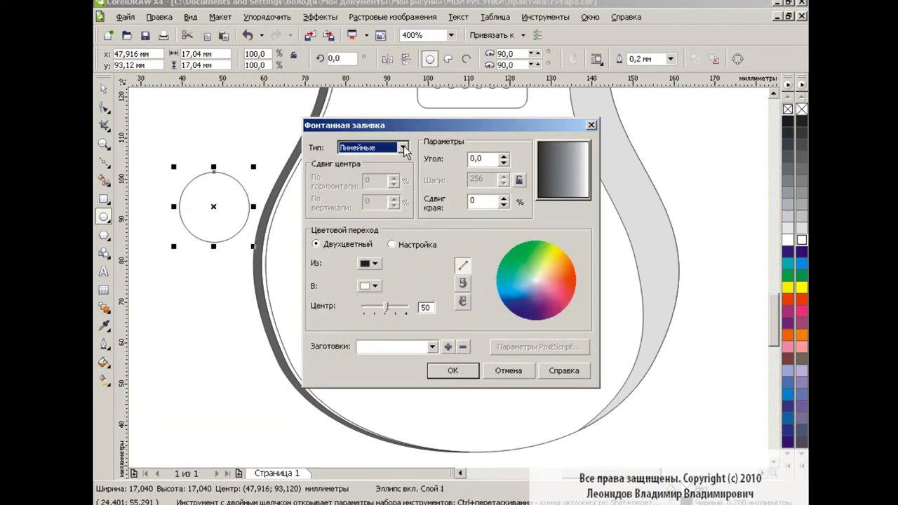
click(399, 246)
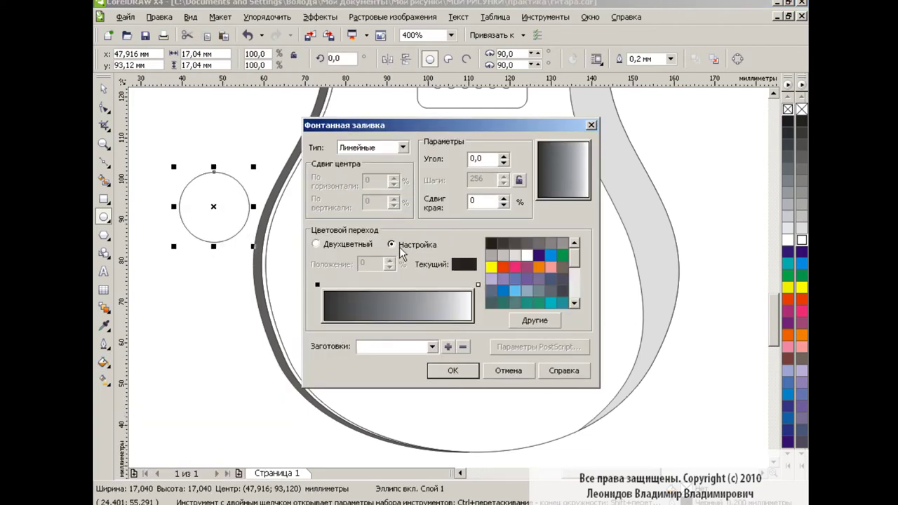
click(564, 244)
click(478, 285)
click(564, 244)
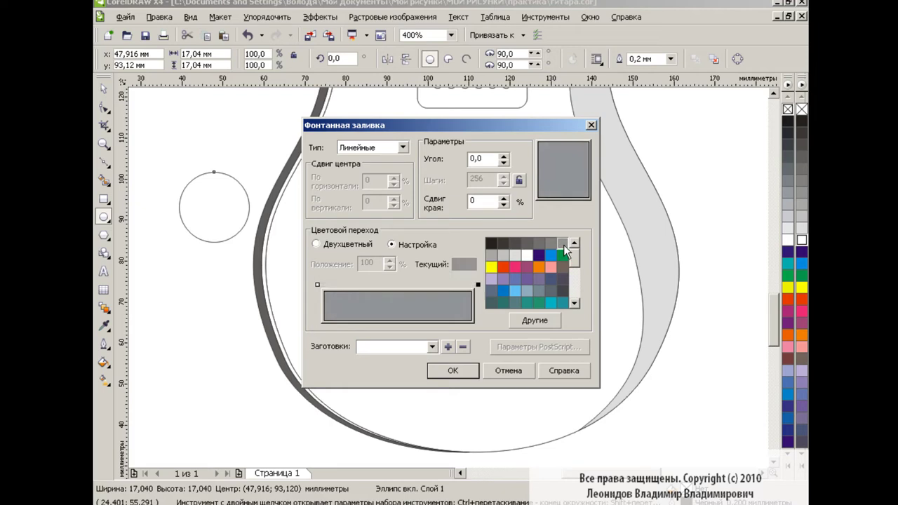
double_click(397, 285)
click(516, 256)
click(504, 198)
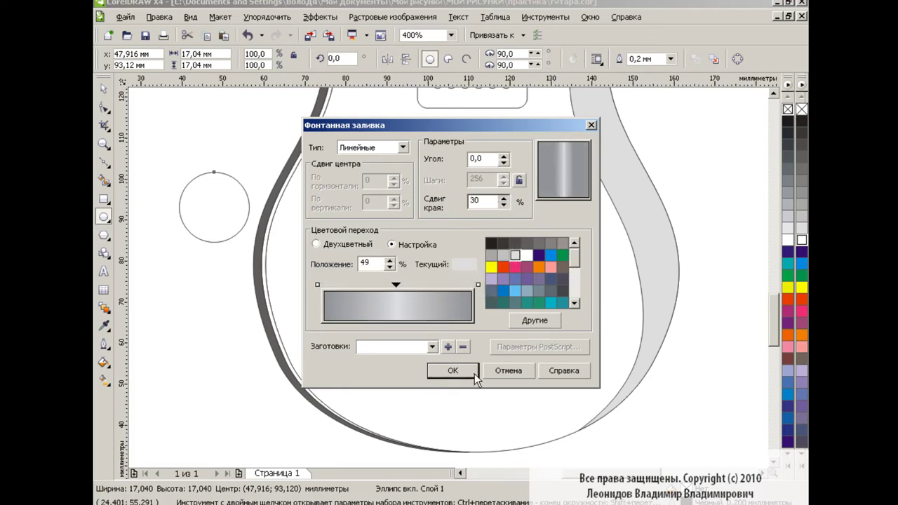
click(466, 372)
Angle the ball's gradient diagonally and copy the ball to the bar's right end
click(104, 380)
mouse_move(228, 207)
mouse_down()
mouse_move(224, 226)
mouse_move(201, 194)
mouse_move(418, 283)
mouse_move(525, 282)
mouse_up()
click(104, 88)
click(219, 35)
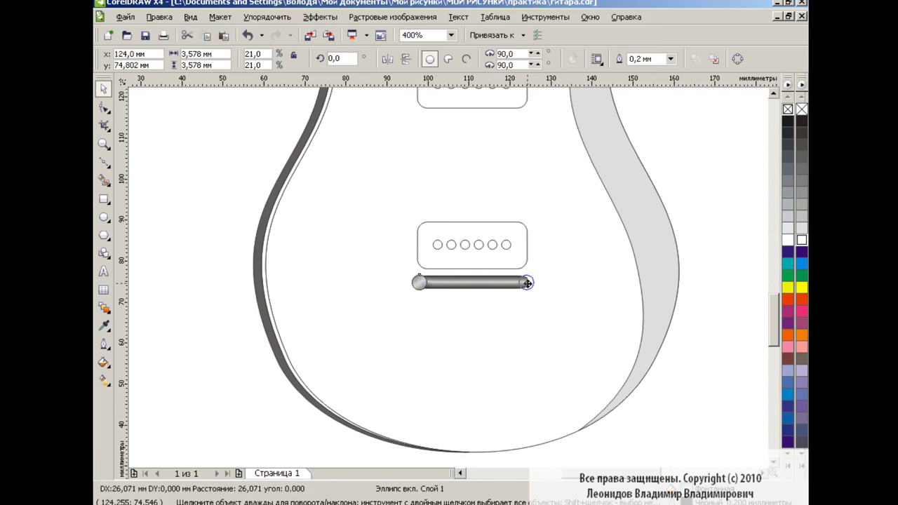
click(711, 336)
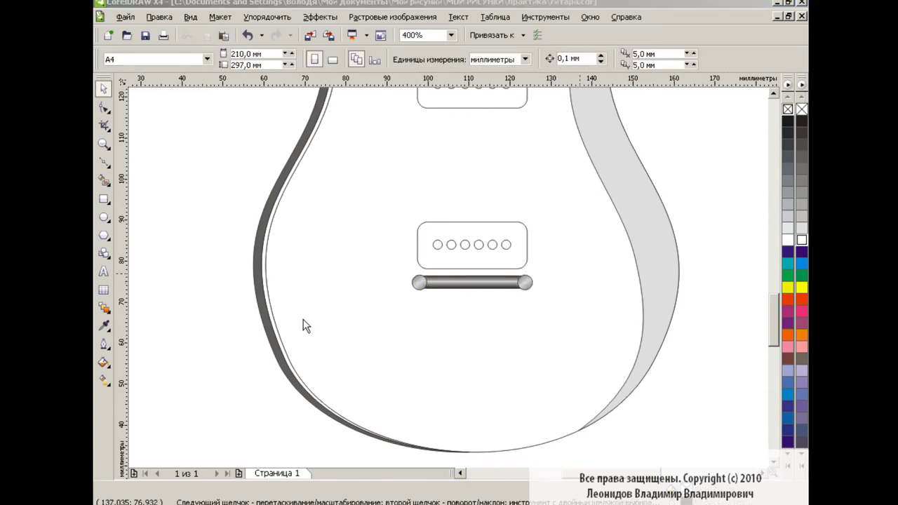
click(103, 218)
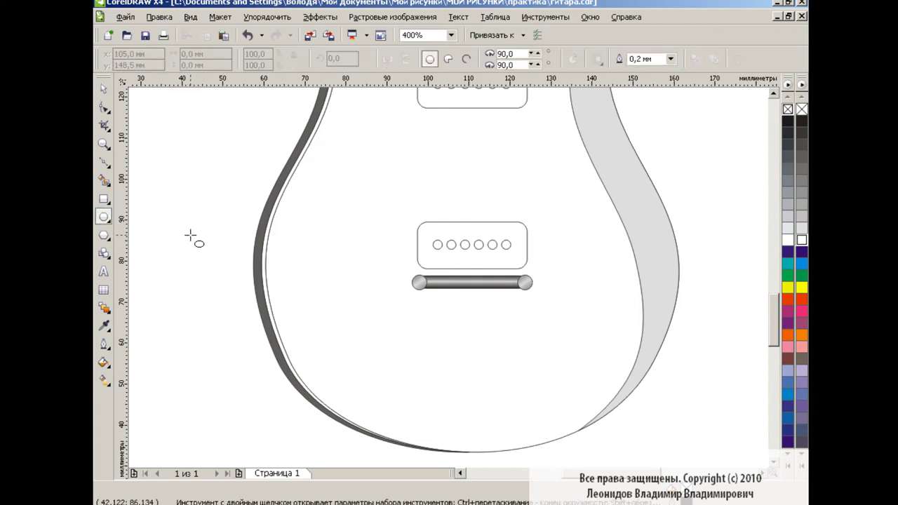
Draw a small circle left of the body, then select the crescent shape on the knob circle
mouse_move(190, 236)
mouse_down()
mouse_move(234, 276)
mouse_move(205, 250)
mouse_up()
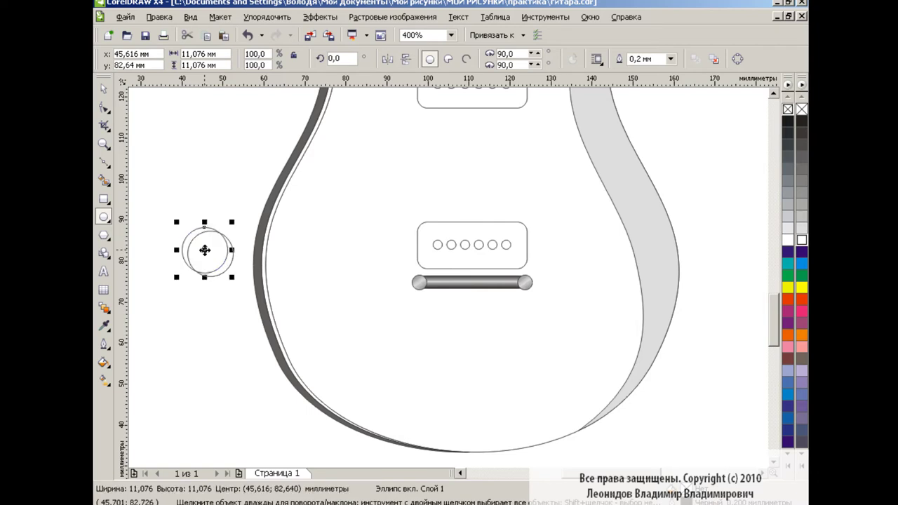
key(g)
key(space)
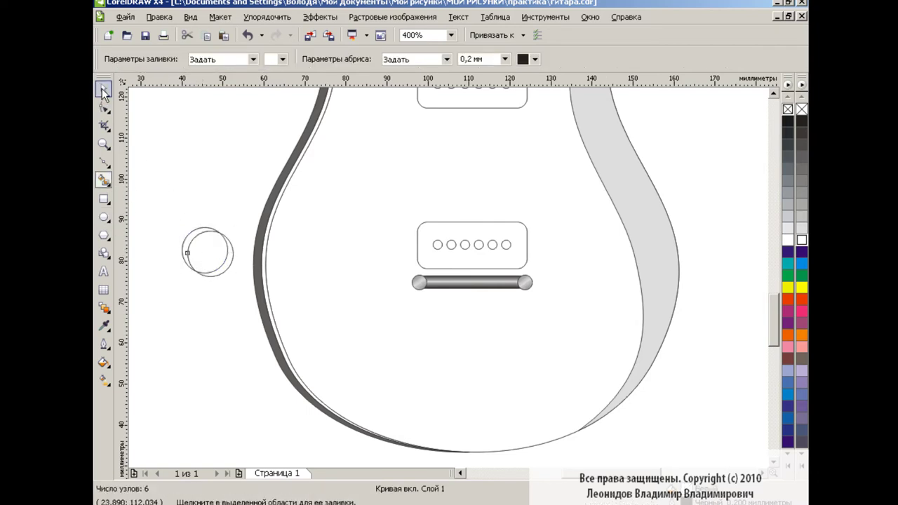
click(217, 254)
click(235, 277)
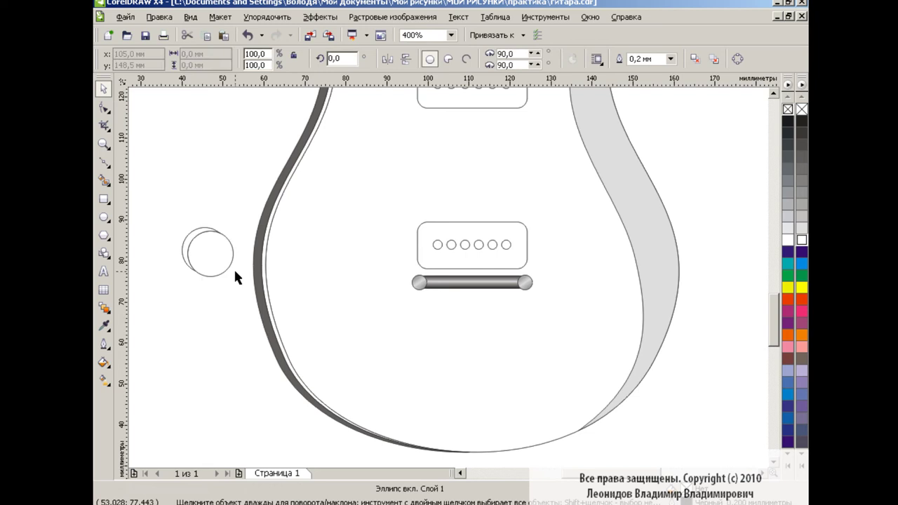
click(201, 234)
Give the crescent a custom fountain fill with dark grey ends and several added colour stops
click(104, 362)
click(177, 377)
click(391, 244)
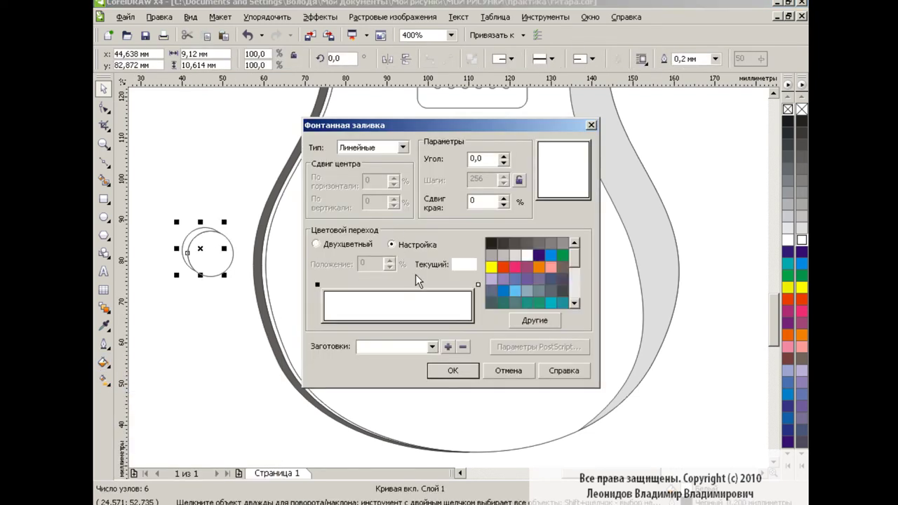
click(478, 285)
click(503, 243)
click(504, 243)
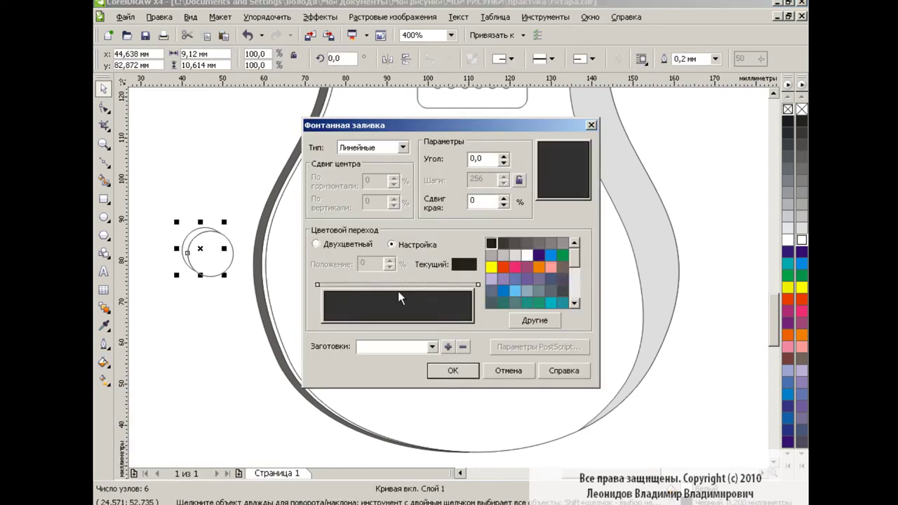
double_click(398, 284)
double_click(437, 284)
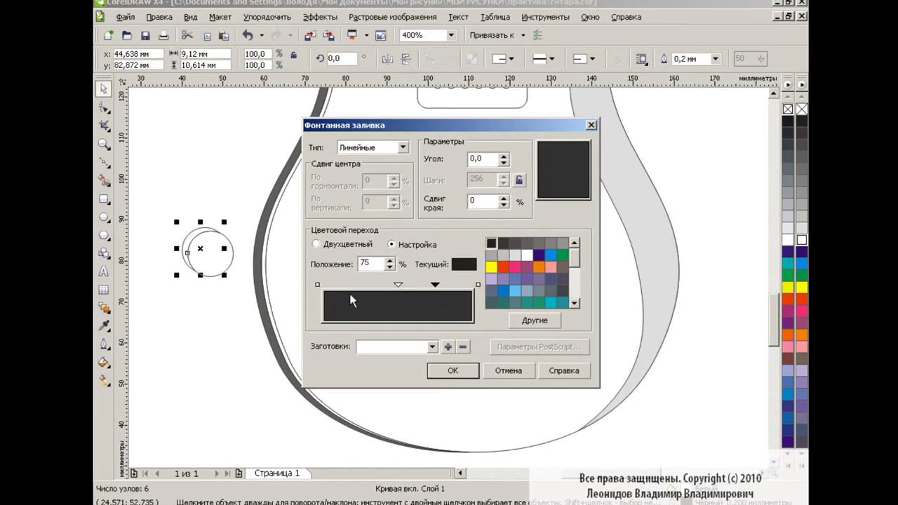
double_click(359, 285)
double_click(455, 284)
Colour alternating stops light grey for metallic bands and apply the banded gradient
click(491, 254)
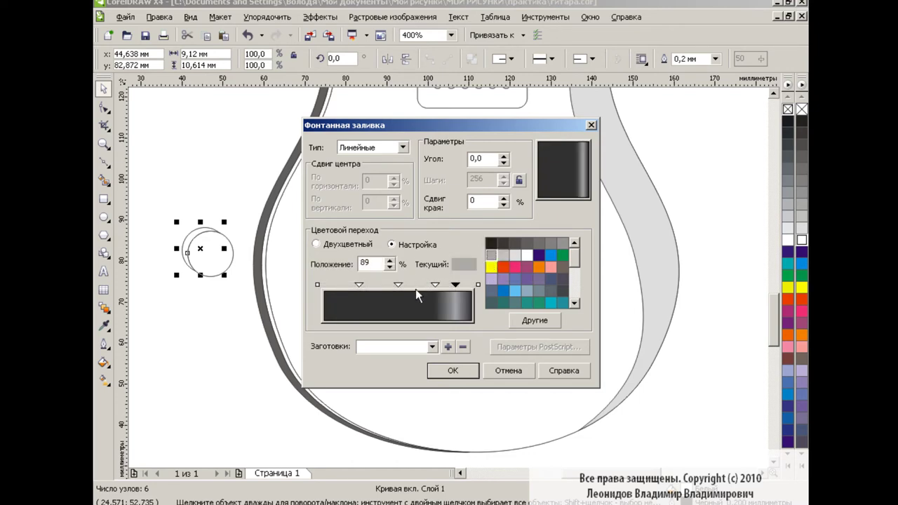
double_click(416, 285)
click(491, 254)
double_click(378, 285)
click(491, 255)
double_click(342, 285)
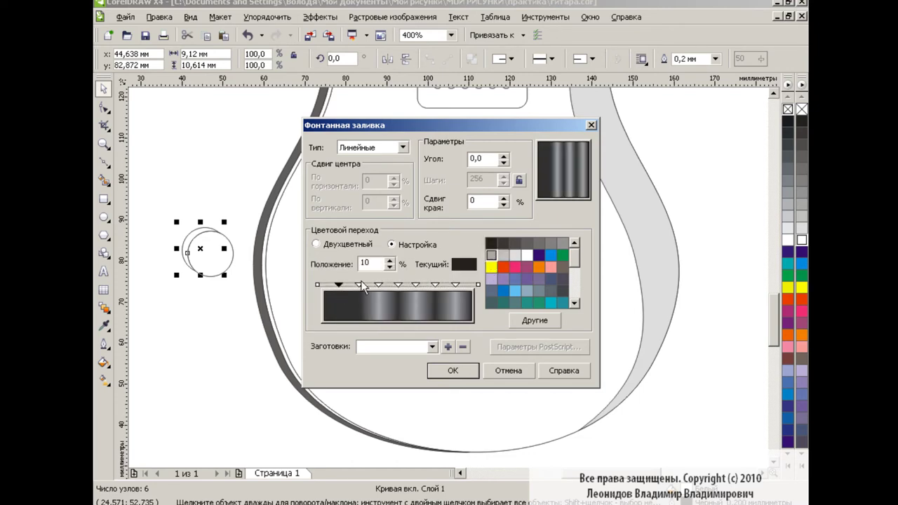
click(490, 255)
click(453, 371)
Angle the crescent's gradient diagonally at about 41.81°, then select the knob circle
click(103, 380)
click(162, 380)
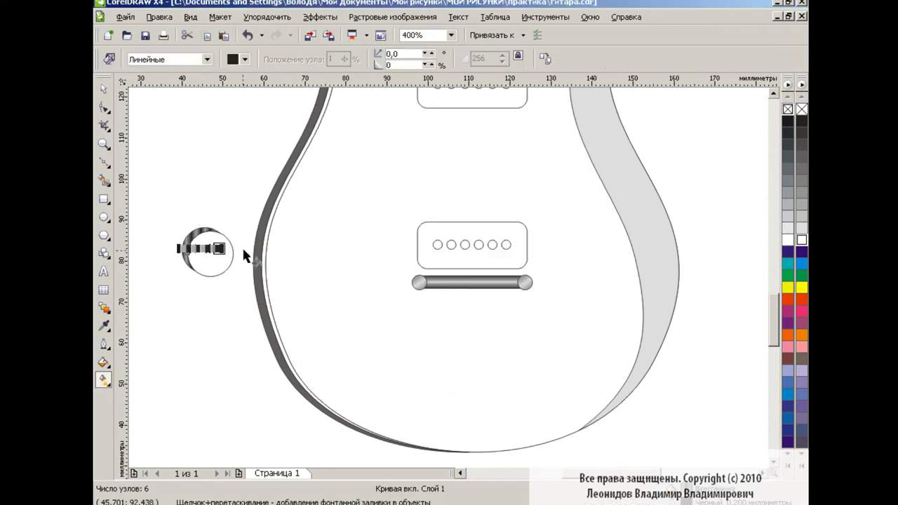
drag(213, 219, 182, 256)
click(181, 249)
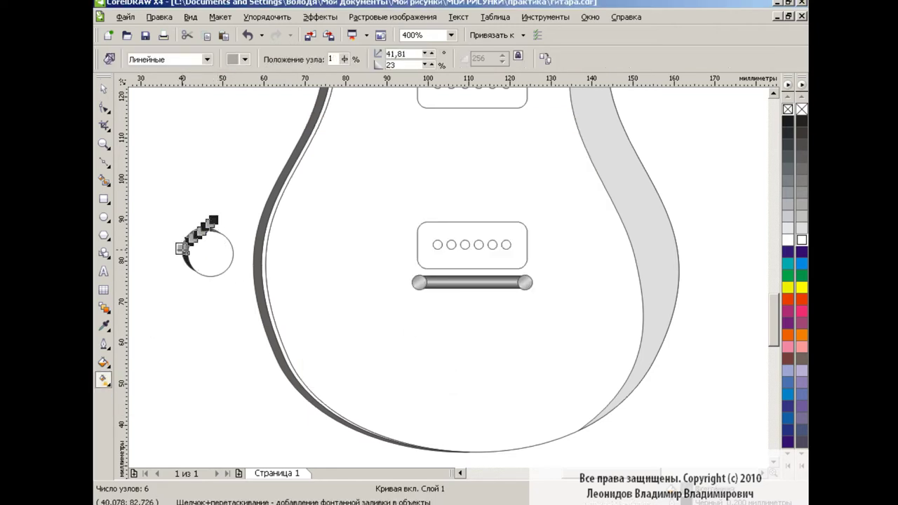
click(183, 256)
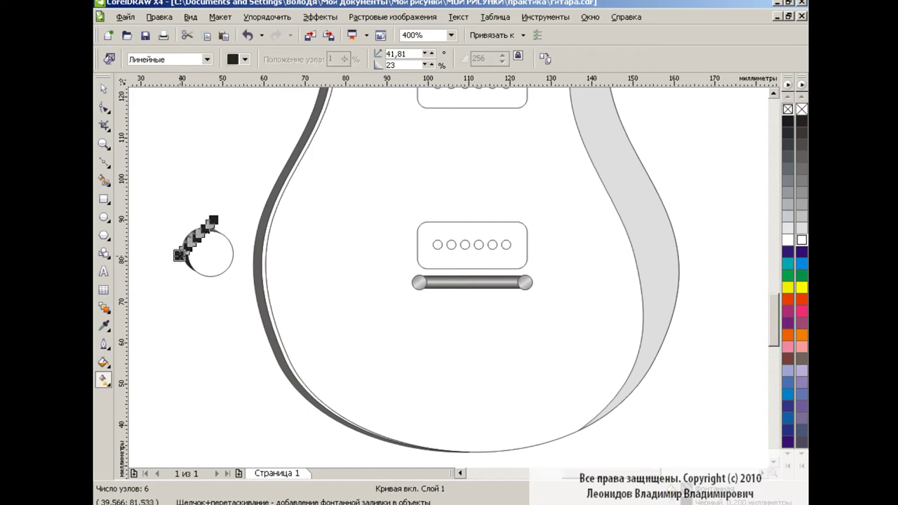
key(Escape)
click(103, 88)
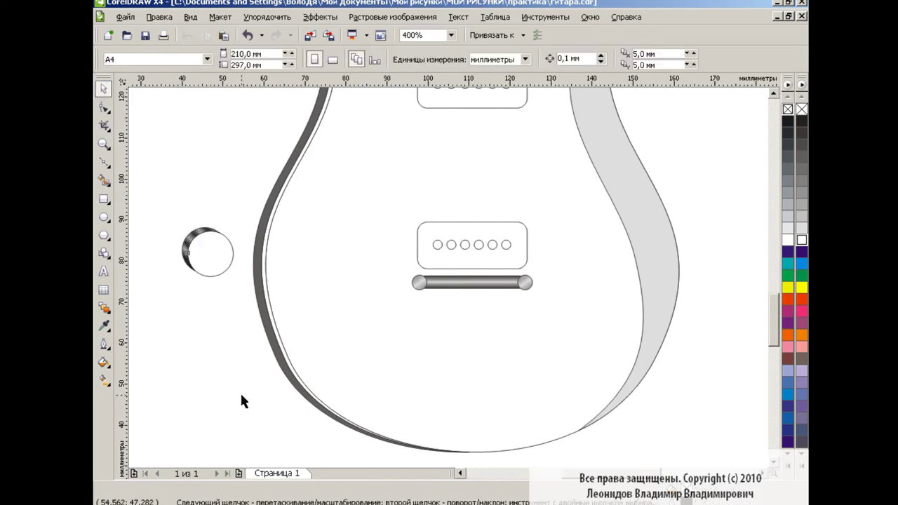
click(206, 243)
click(104, 363)
Give the knob circle a radial fountain fill with its highlight moved toward the upper area
click(140, 367)
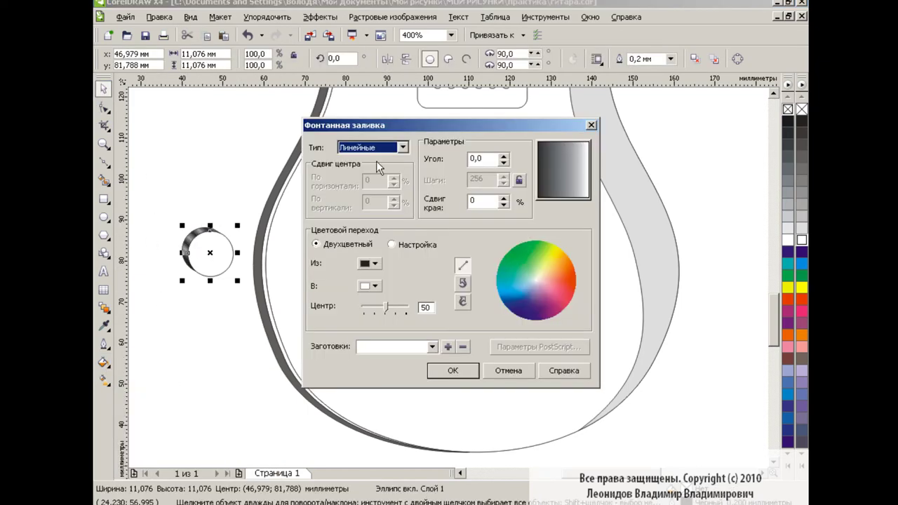
click(372, 148)
click(392, 172)
click(453, 370)
click(103, 380)
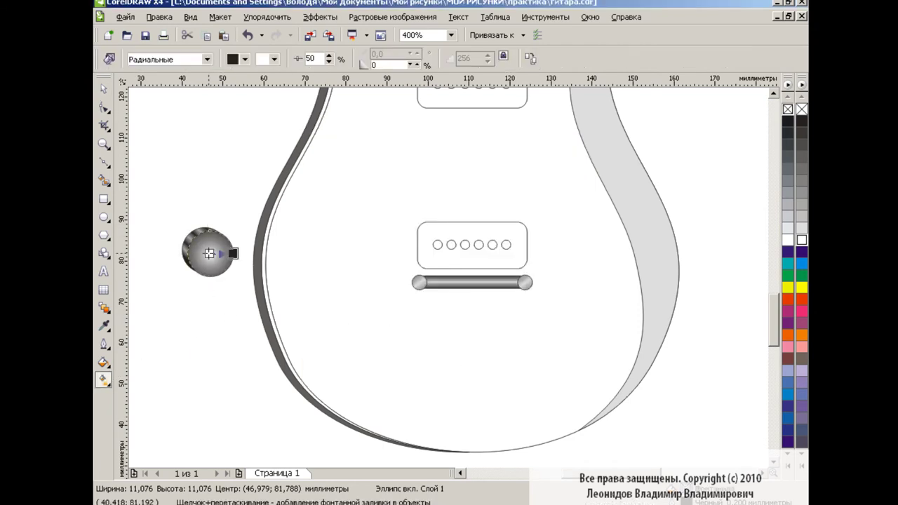
drag(233, 254, 217, 247)
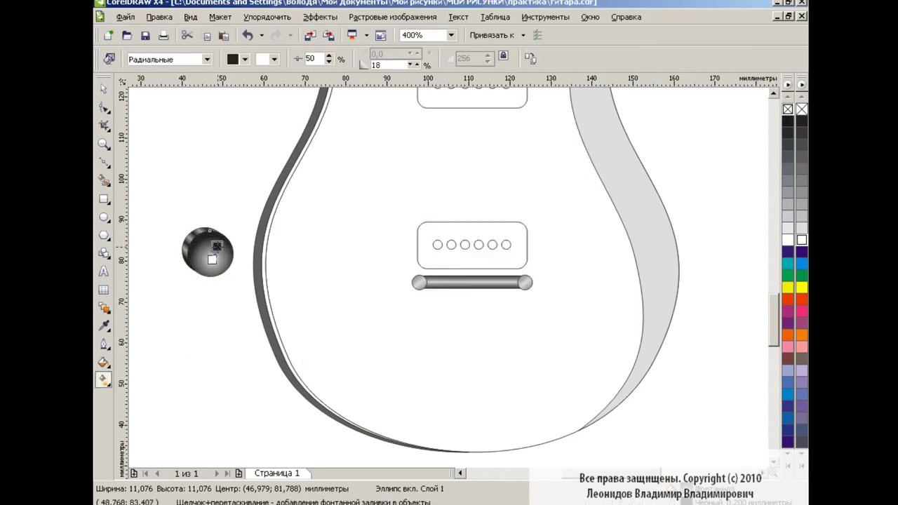
click(103, 90)
Group the ball with its highlight and place a copy lower on the body
mouse_move(173, 211)
mouse_down()
mouse_move(239, 283)
mouse_move(216, 260)
mouse_move(584, 283)
mouse_up()
key(ctrl+g)
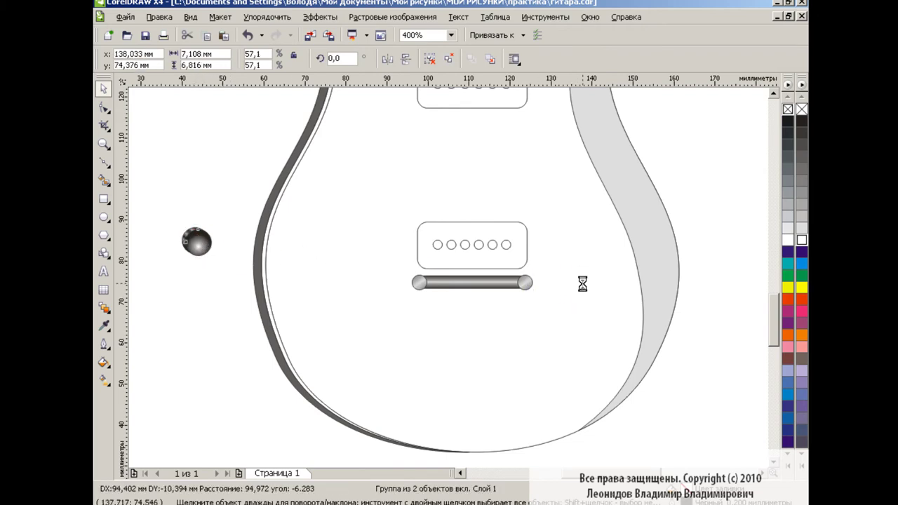
drag(584, 284, 609, 335)
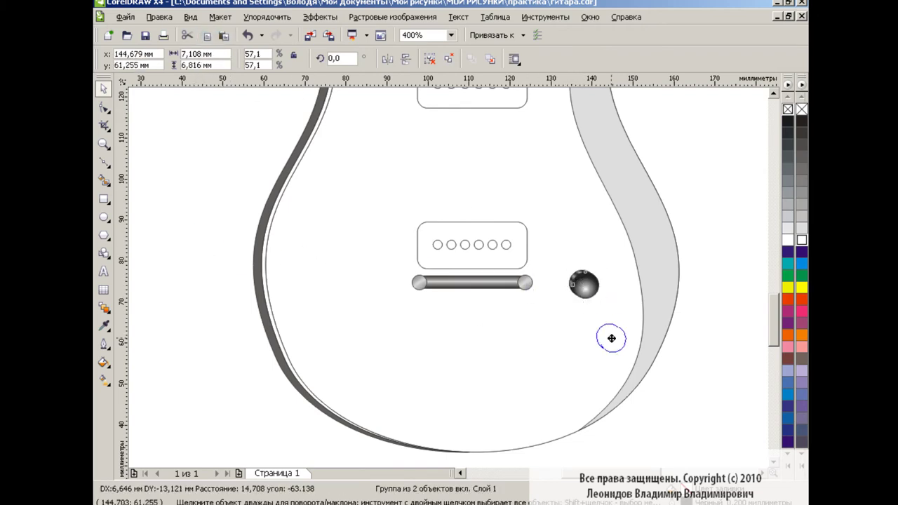
click(711, 306)
Zoom out to 200% and bring up Uniform Fill for the guitar neck
click(451, 35)
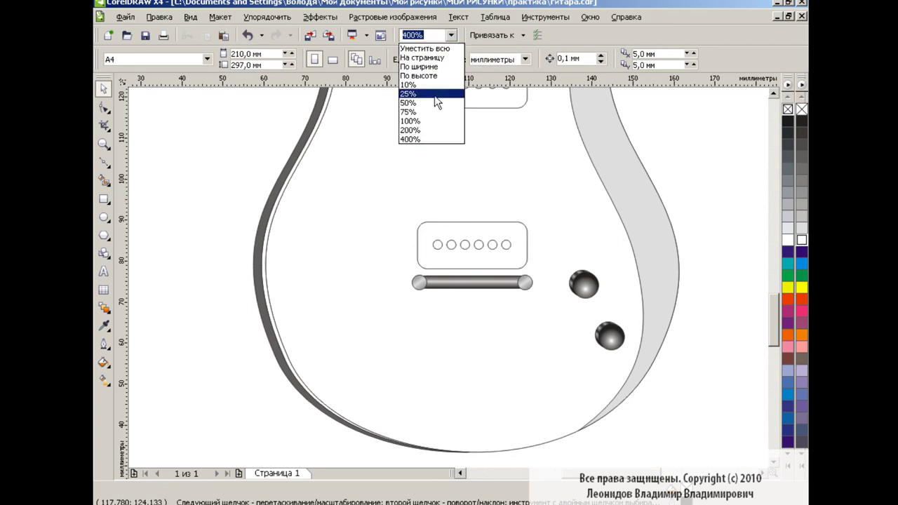
click(421, 133)
drag(774, 337, 765, 258)
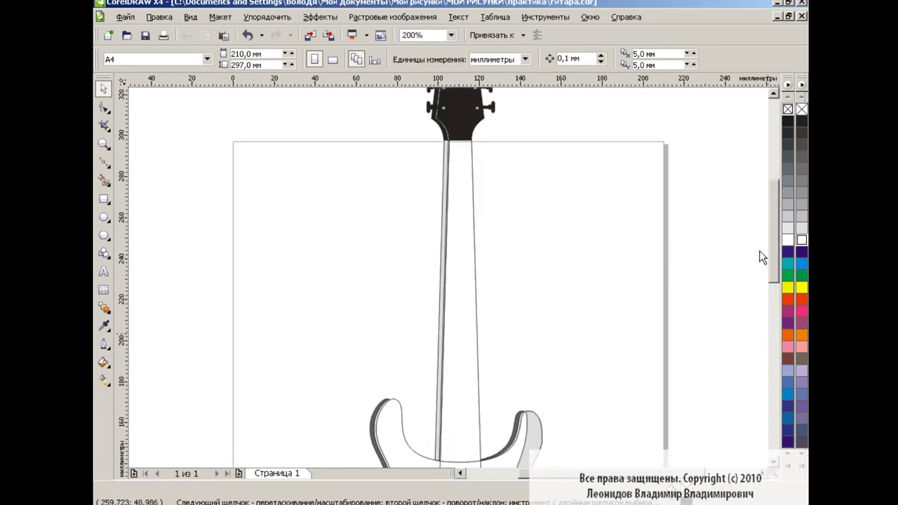
click(459, 290)
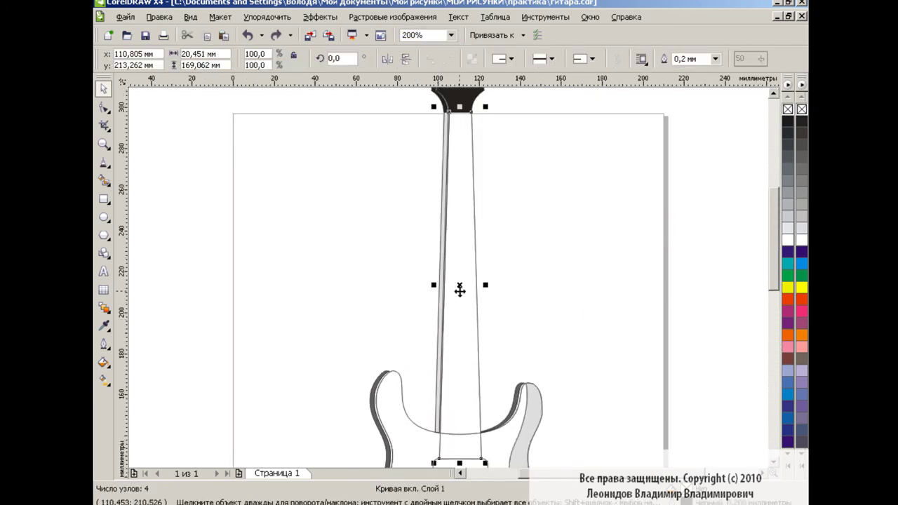
click(103, 363)
click(136, 371)
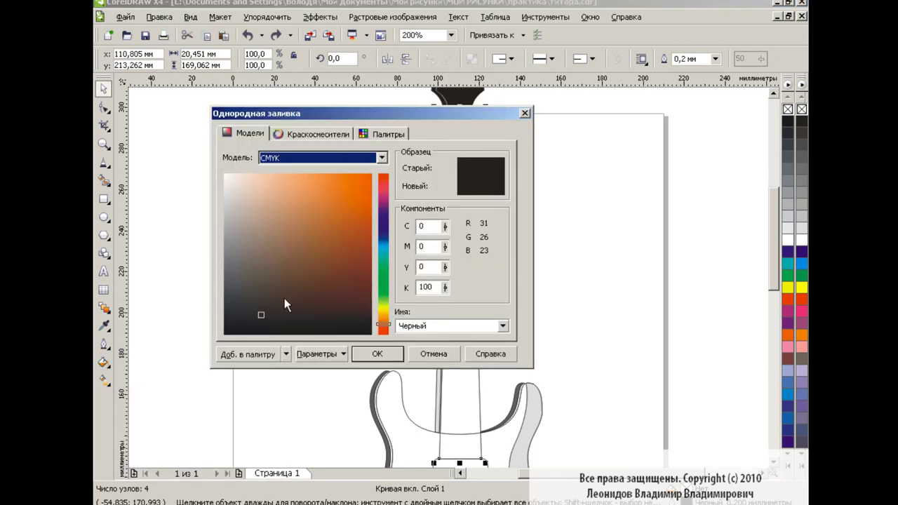
Fill the guitar neck with a dark brownish-red uniform colour
click(384, 334)
click(287, 259)
drag(287, 259, 283, 254)
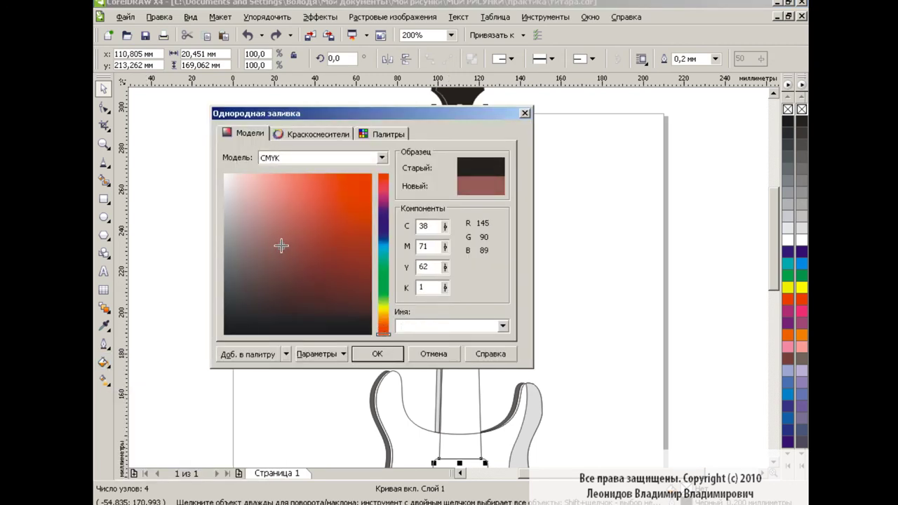
click(376, 355)
click(569, 259)
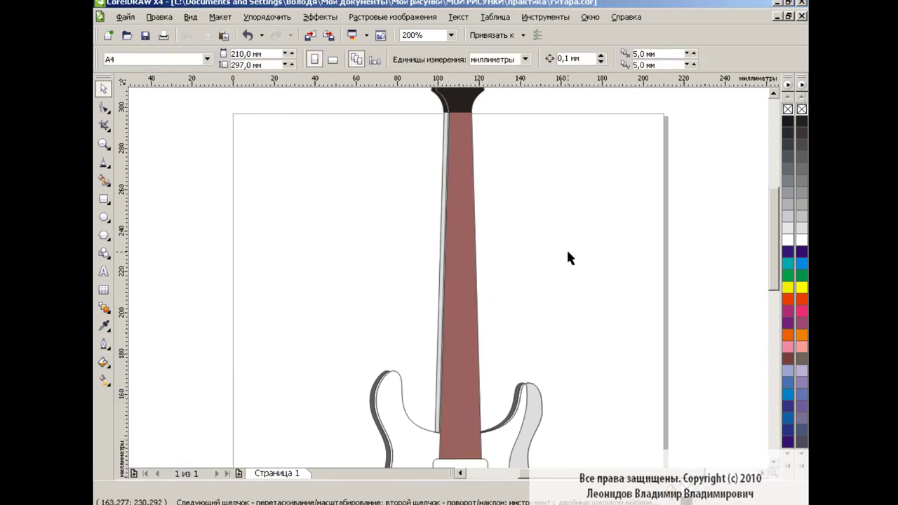
Draw short polylines across the bottom and top of the neck
click(103, 162)
click(156, 231)
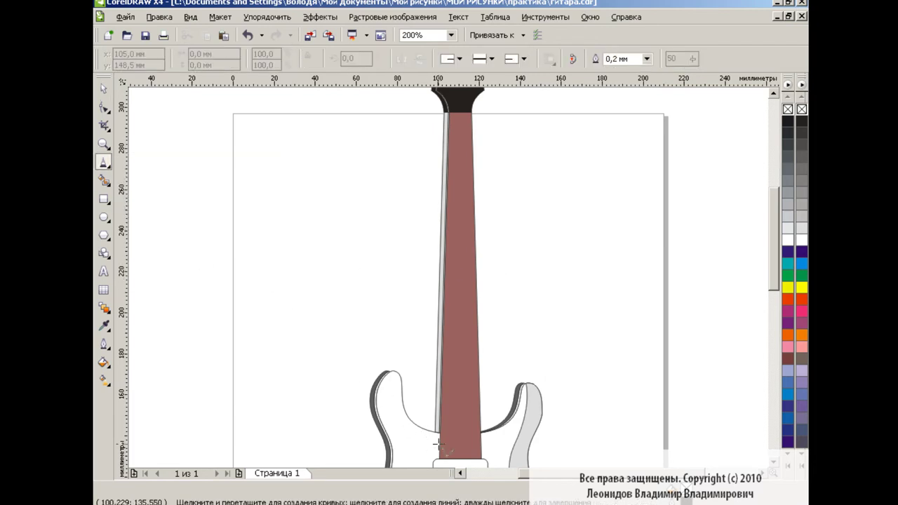
click(443, 453)
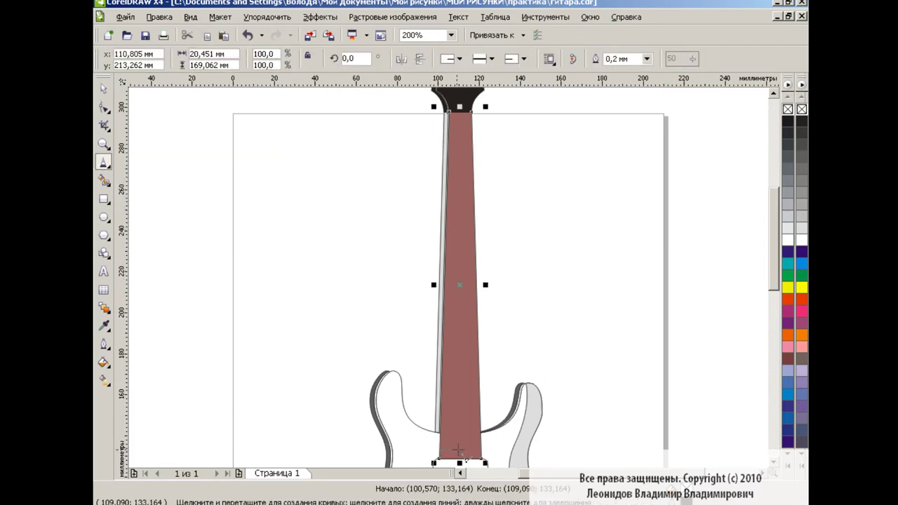
double_click(487, 453)
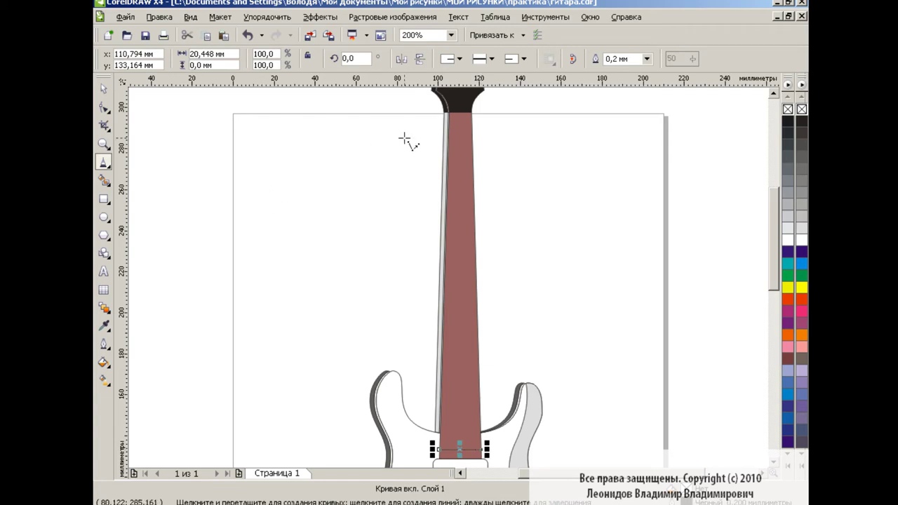
click(449, 121)
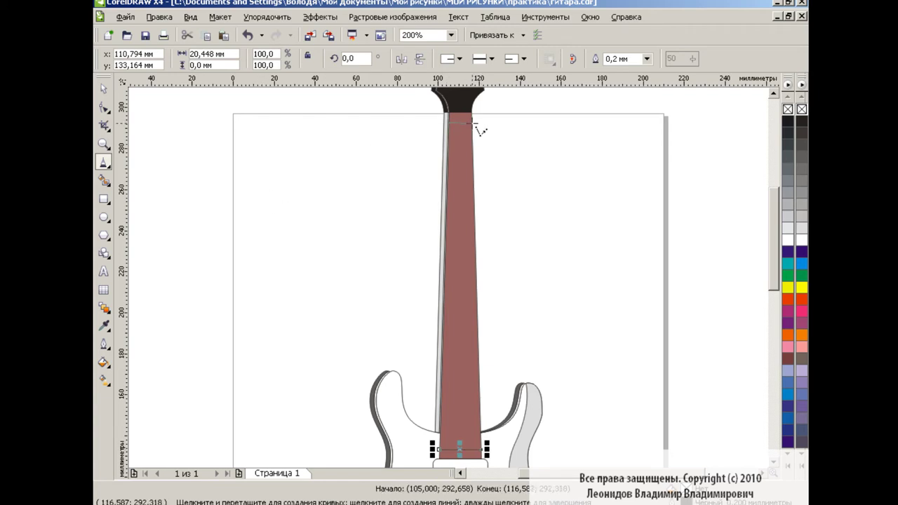
double_click(474, 123)
Blend the top line into the bottom line with 45 steps to form the frets
click(104, 307)
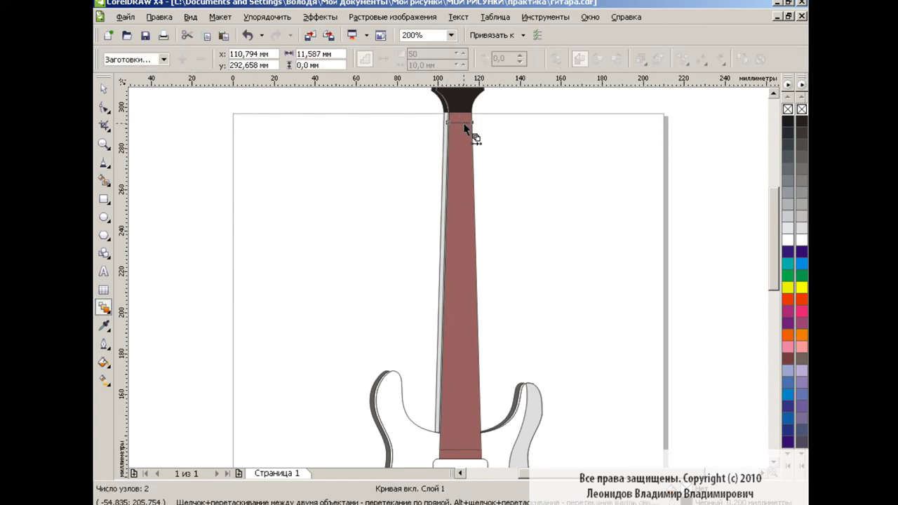
drag(464, 160, 470, 417)
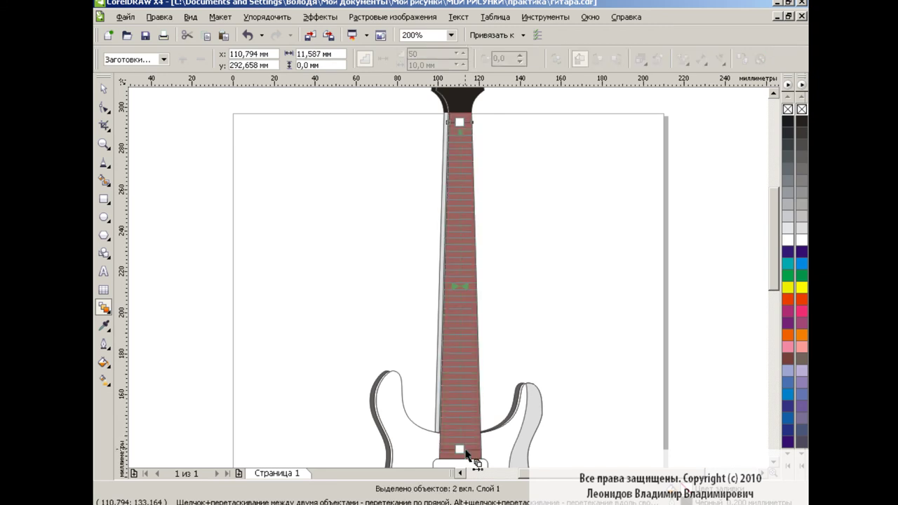
double_click(422, 54)
text(45)
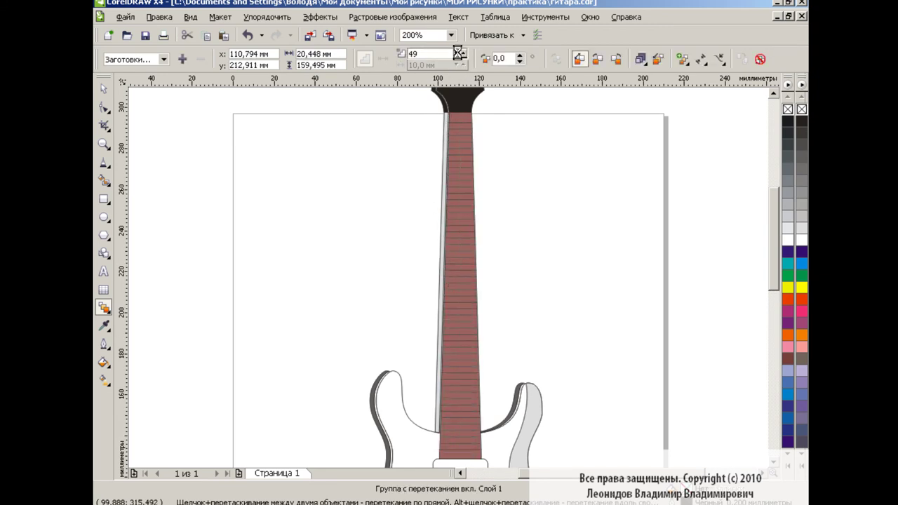
key(Return)
click(104, 90)
click(344, 230)
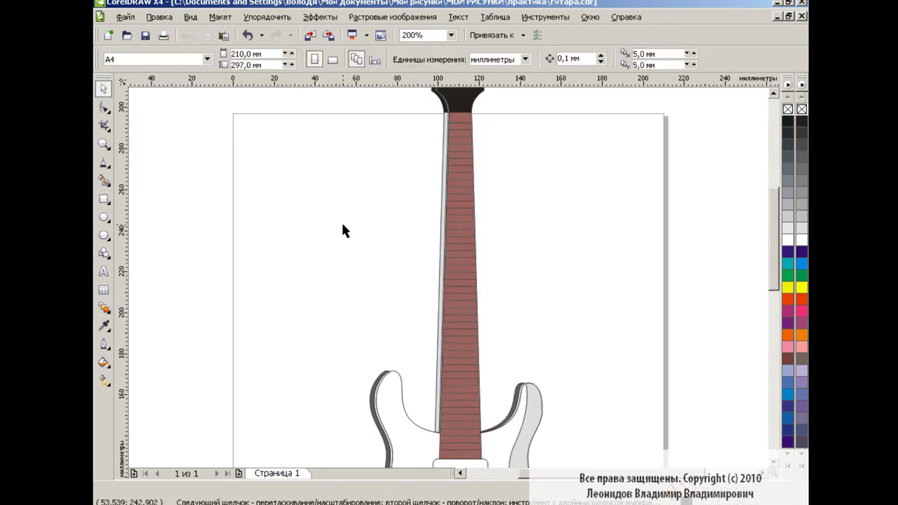
click(464, 137)
Nudge the top fret line slightly upward and select the whole fret blend
key(Escape)
click(461, 121)
drag(462, 121, 460, 118)
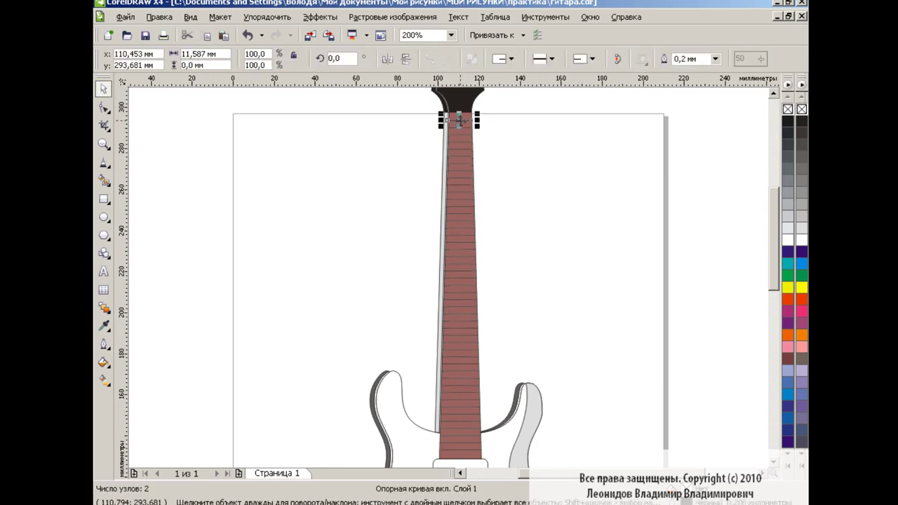
key(Escape)
click(466, 257)
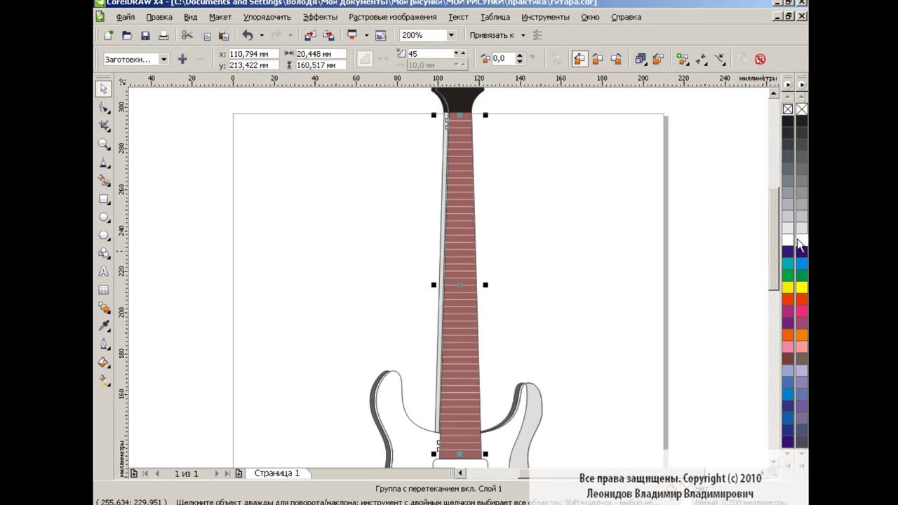
Reselect the fret blend and change its step count from 45 to 30
click(587, 278)
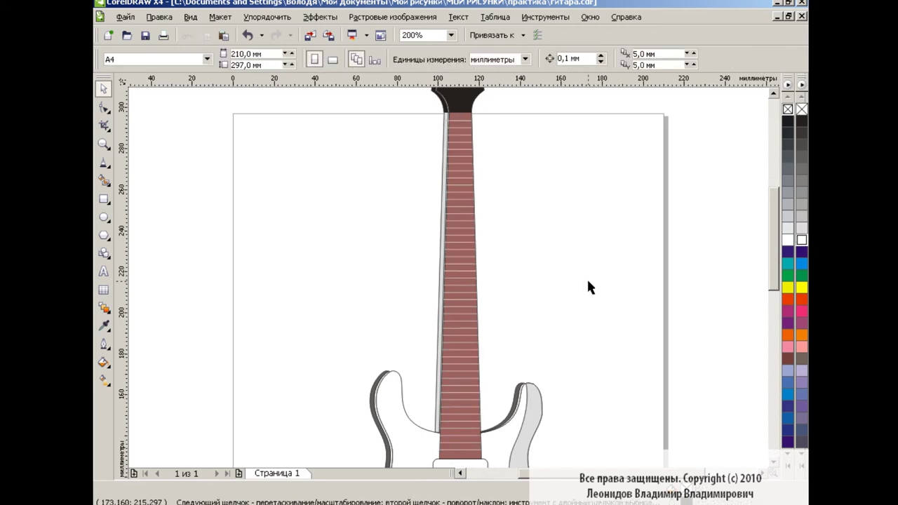
click(460, 245)
drag(418, 54, 406, 54)
key(Return)
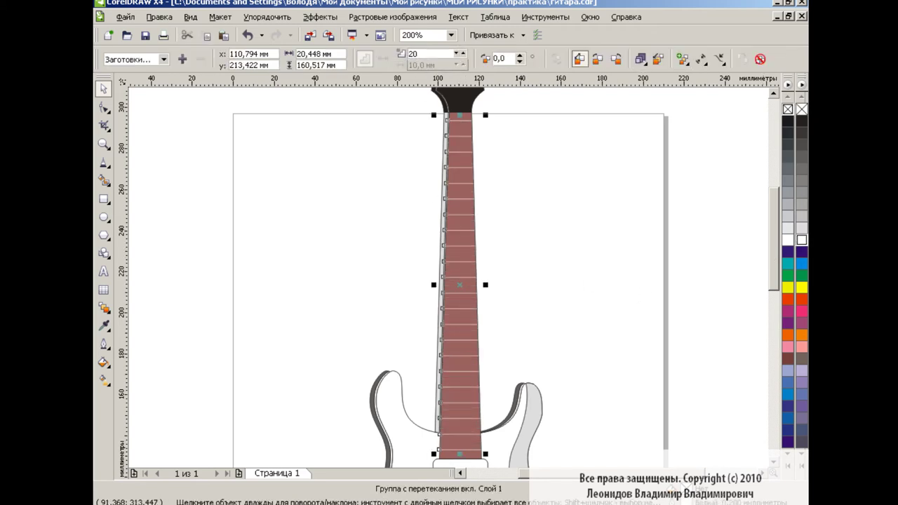
text(30)
key(Return)
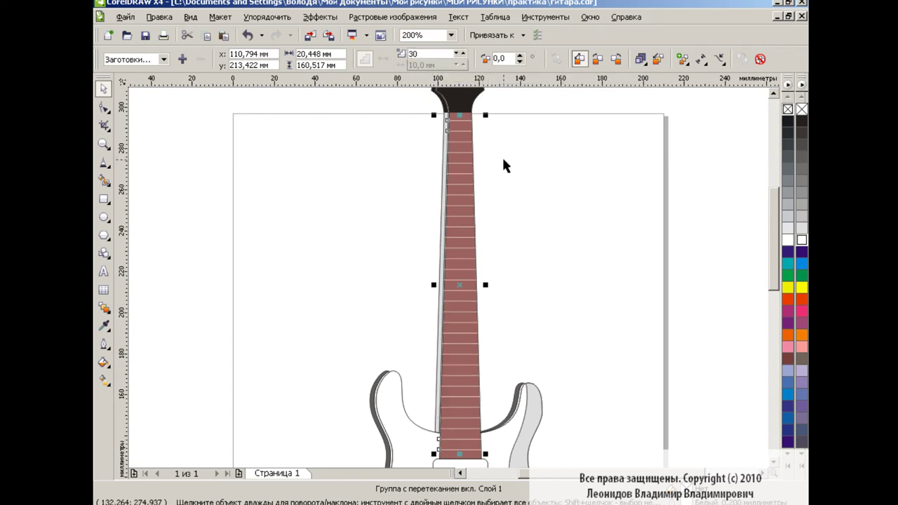
click(537, 324)
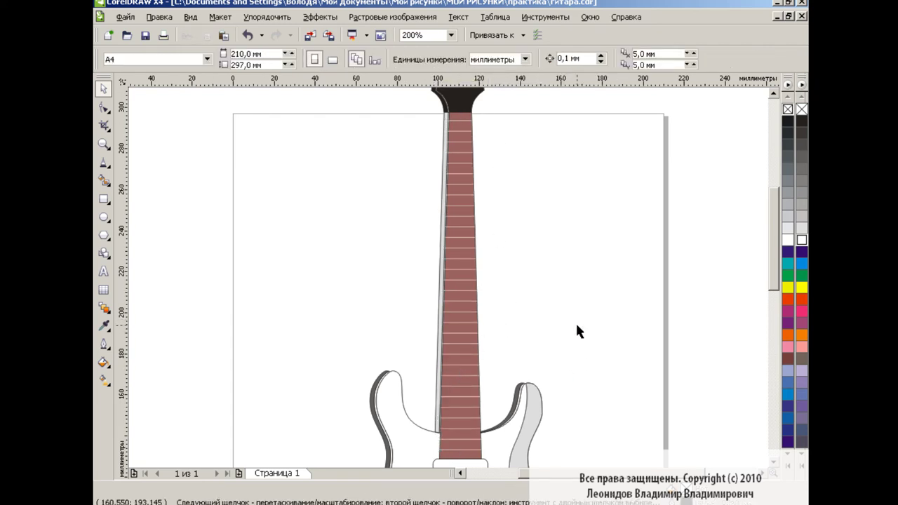
Zoom the view to 400% on the fretboard
scroll(774, 249, down, 3)
scroll(774, 249, down, 3)
click(450, 34)
click(422, 133)
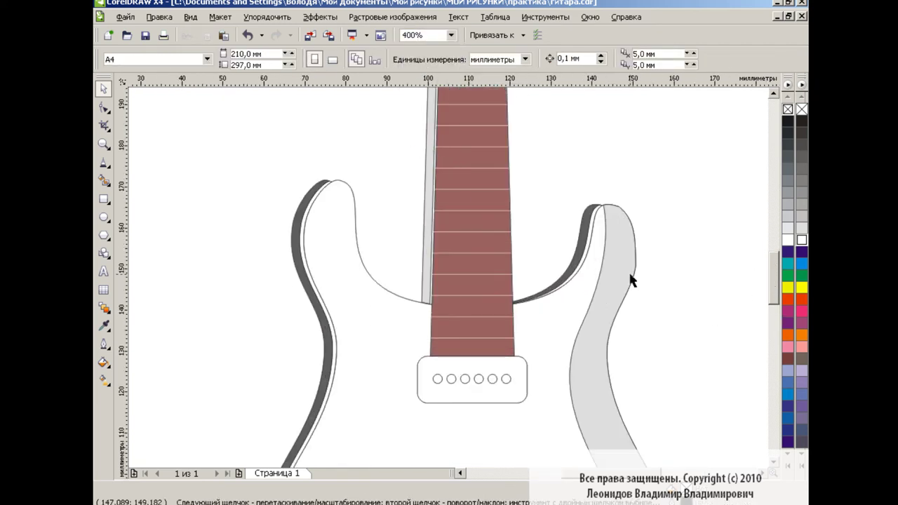
scroll(702, 282, up, 1)
scroll(737, 288, up, 2)
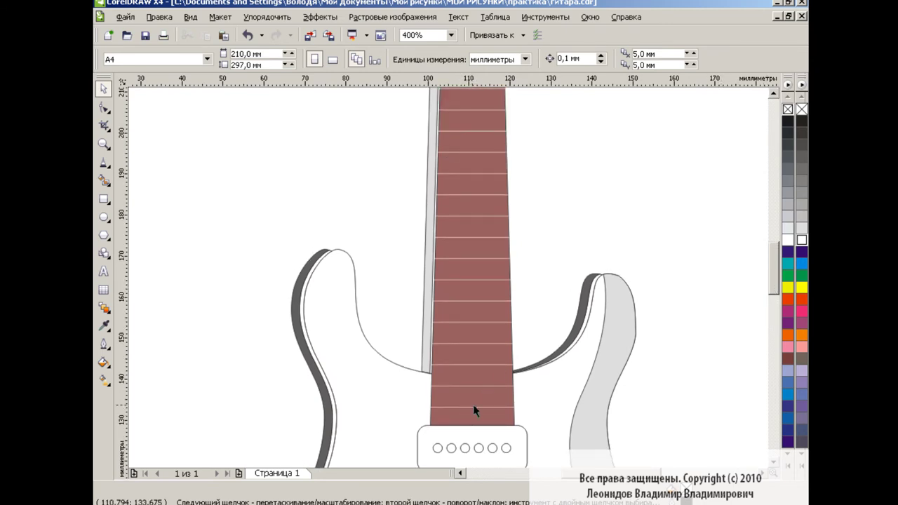
Draw a small marker dot on the fretboard and drop copies higher up
click(105, 218)
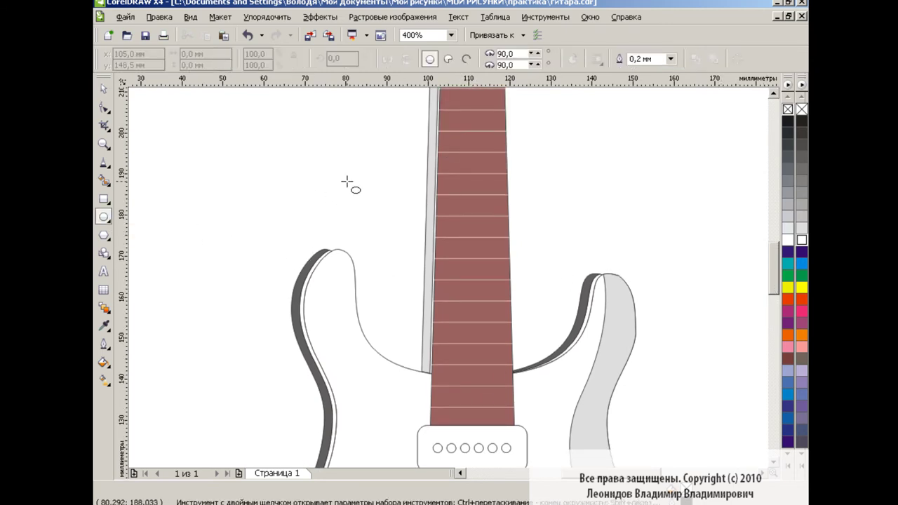
drag(348, 177, 473, 397)
click(103, 90)
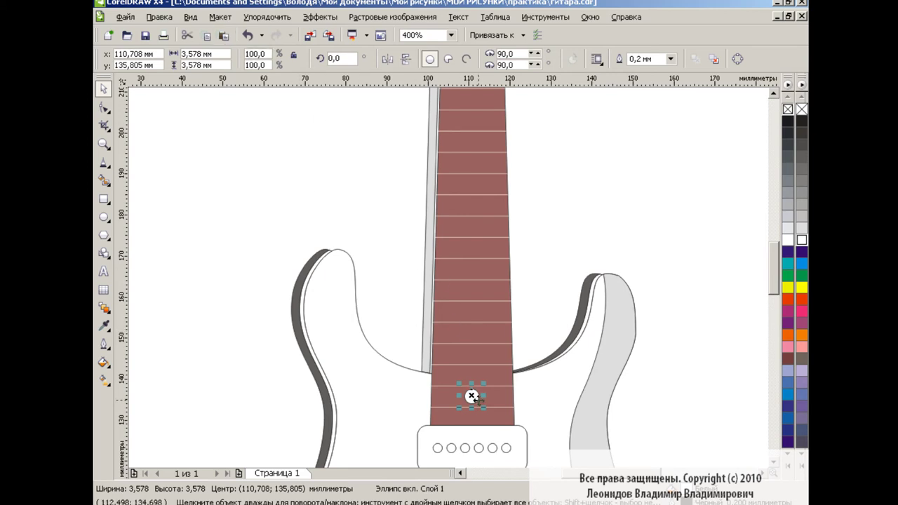
drag(472, 398, 471, 353)
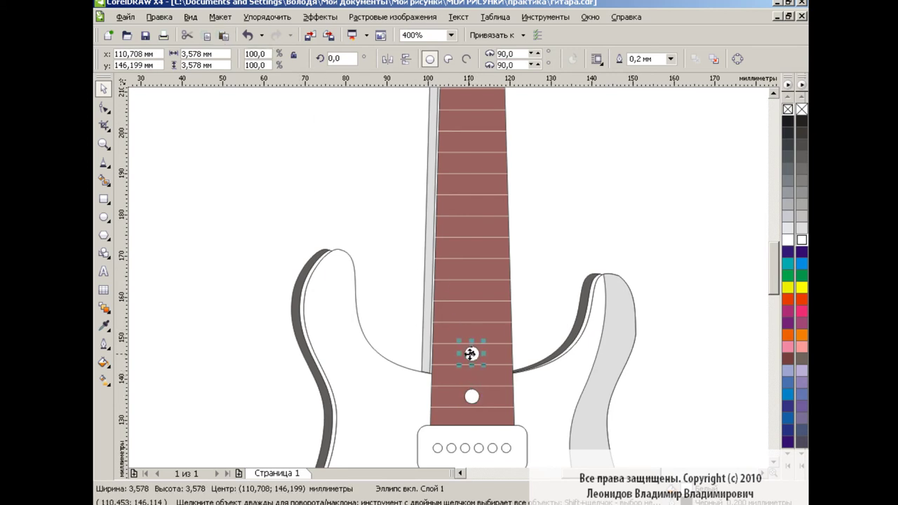
click(472, 397)
drag(473, 397, 472, 248)
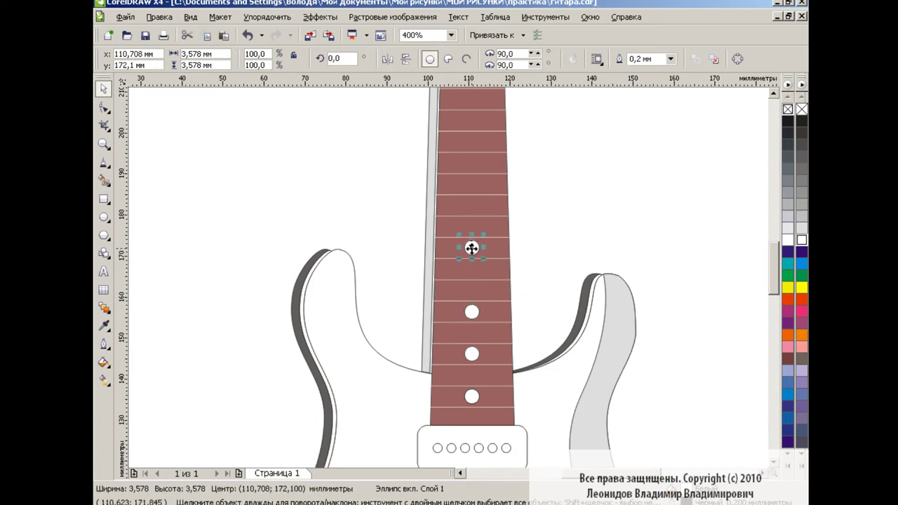
Carry a dot further up the neck, add a second dot beside it, and reposition another
drag(770, 287, 766, 261)
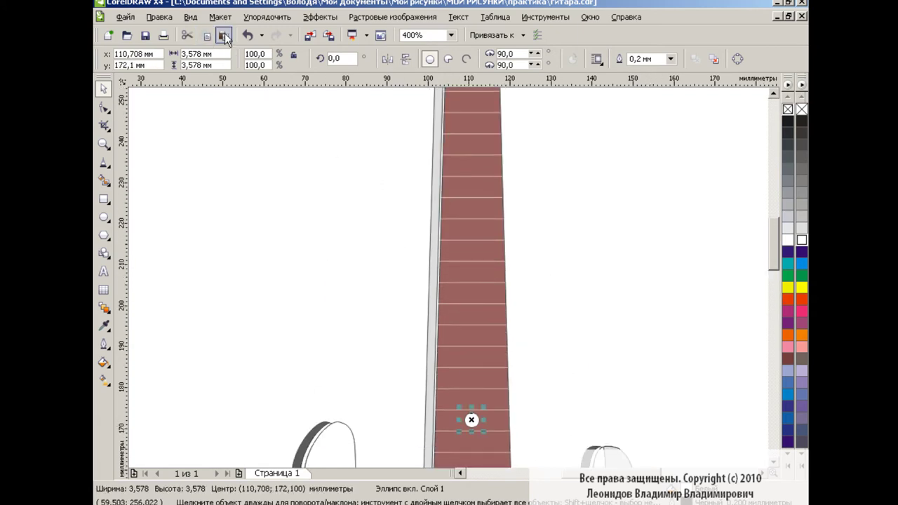
key(Tab)
scroll(562, 307, down, 3)
mouse_move(473, 321)
mouse_down()
mouse_move(455, 172)
mouse_move(485, 173)
mouse_up()
click(577, 185)
drag(774, 257, 765, 230)
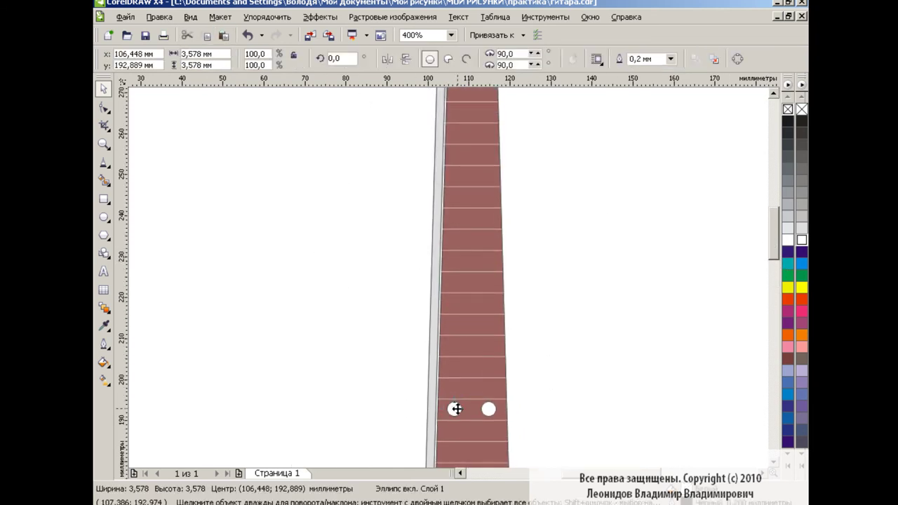
drag(456, 409, 477, 324)
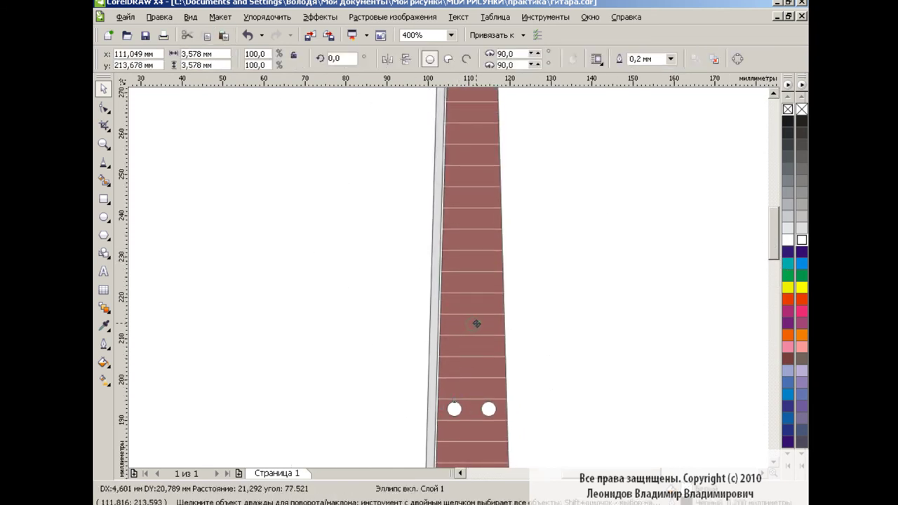
click(562, 290)
Copy and paste more dots up to the remaining marker frets near the headstock
click(474, 324)
click(207, 35)
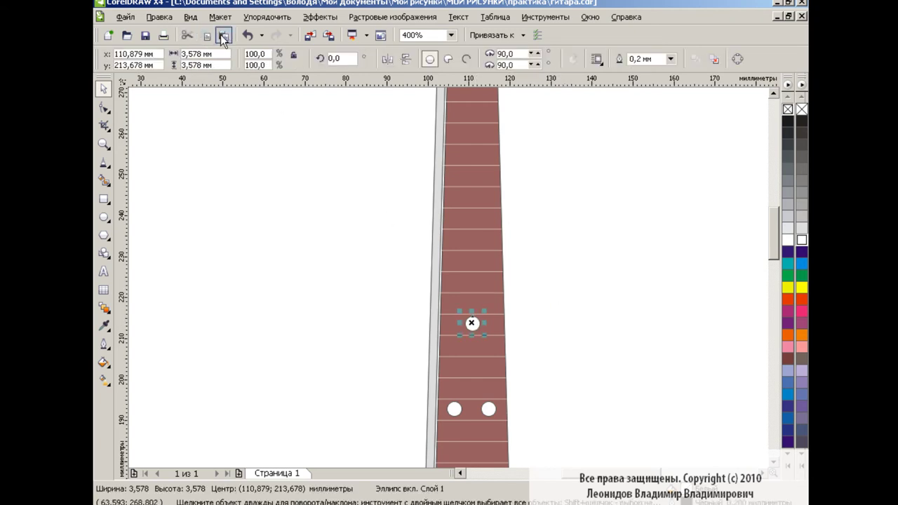
click(224, 35)
drag(472, 323, 470, 261)
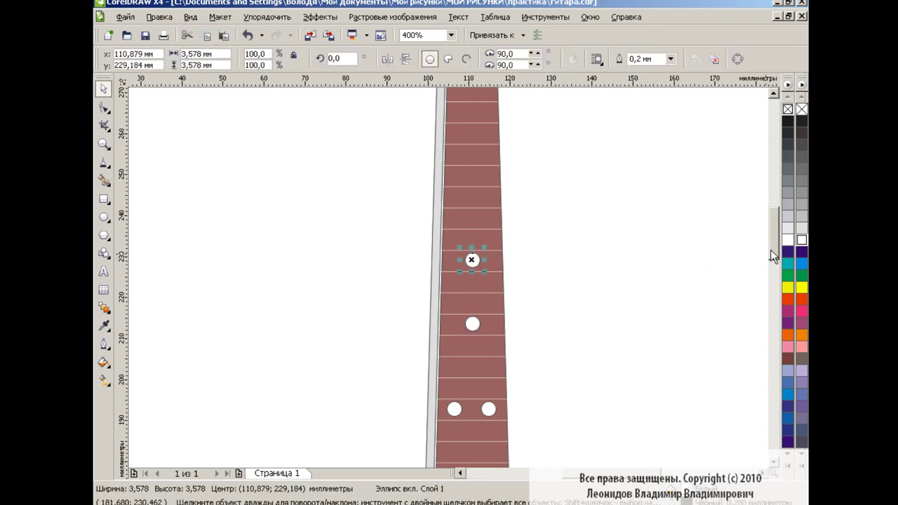
drag(771, 250, 762, 221)
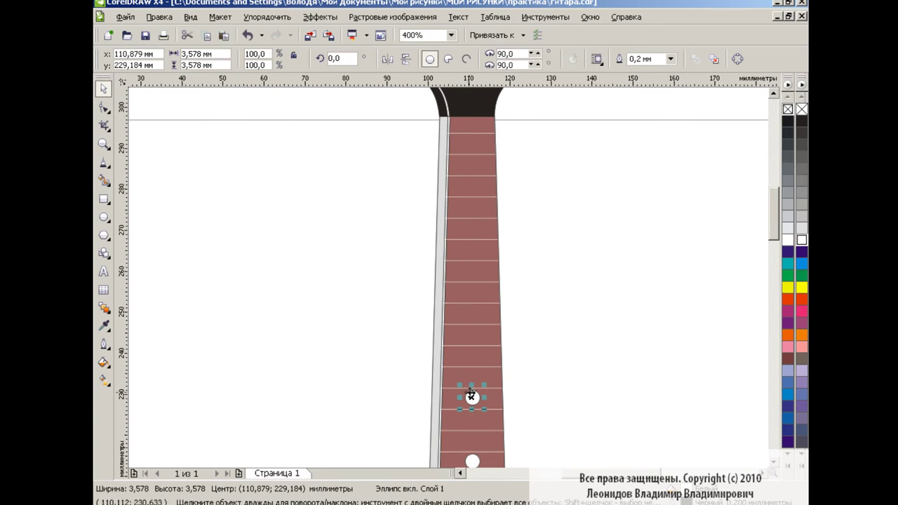
drag(471, 396, 471, 314)
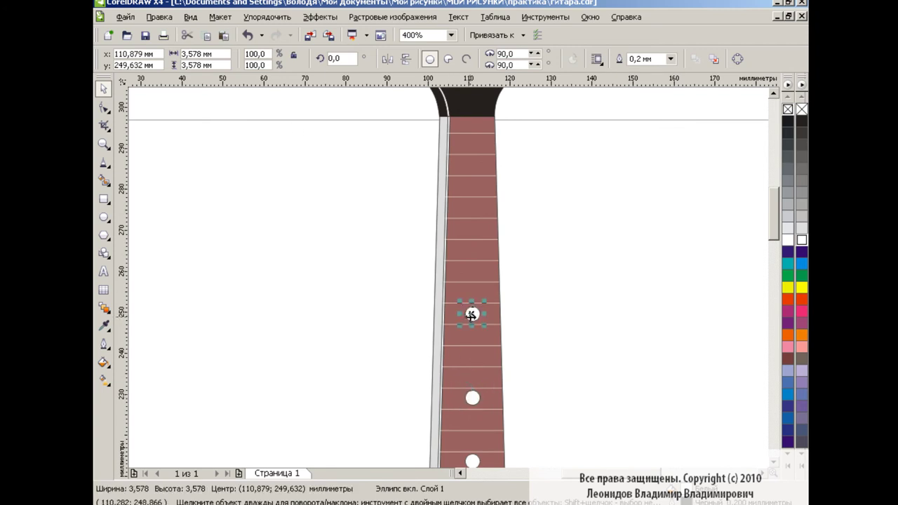
click(222, 36)
drag(471, 395, 470, 229)
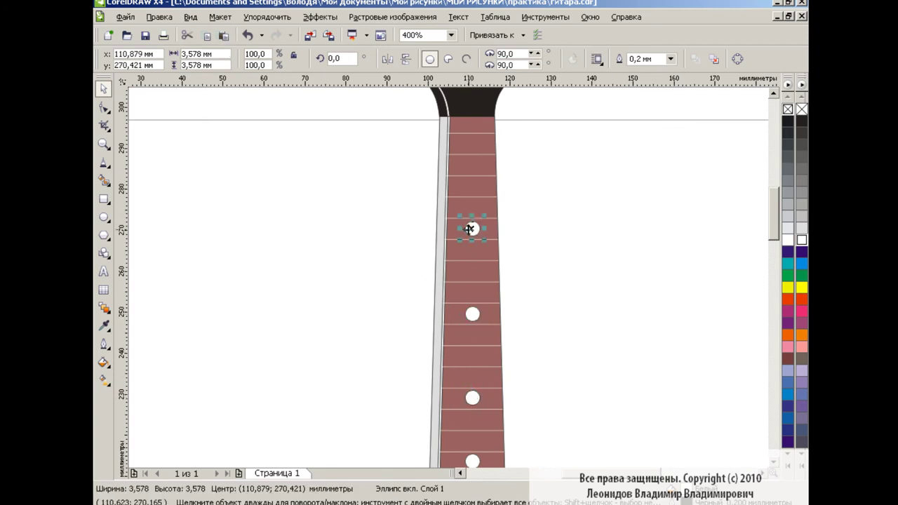
key(Escape)
Select the Freehand tool from the curve flyout after checking the guitar at 100% and 200% zoom
click(446, 36)
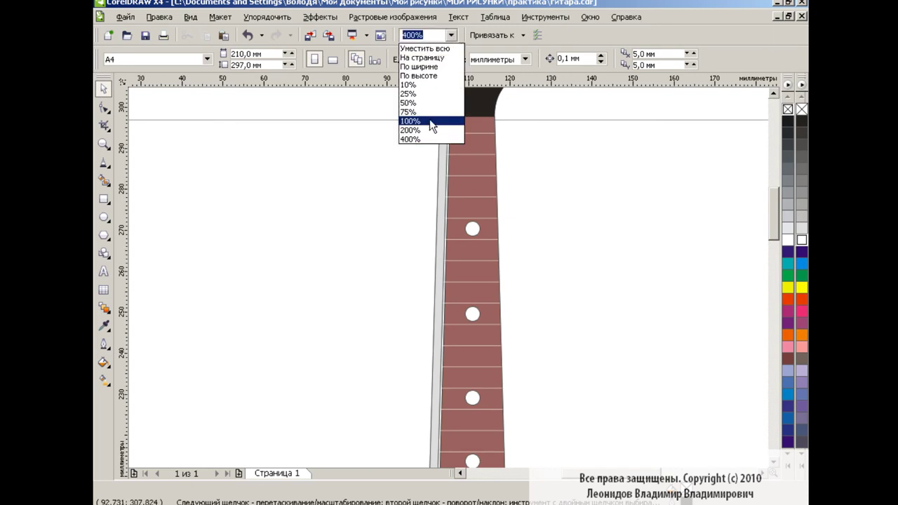
click(430, 120)
click(451, 35)
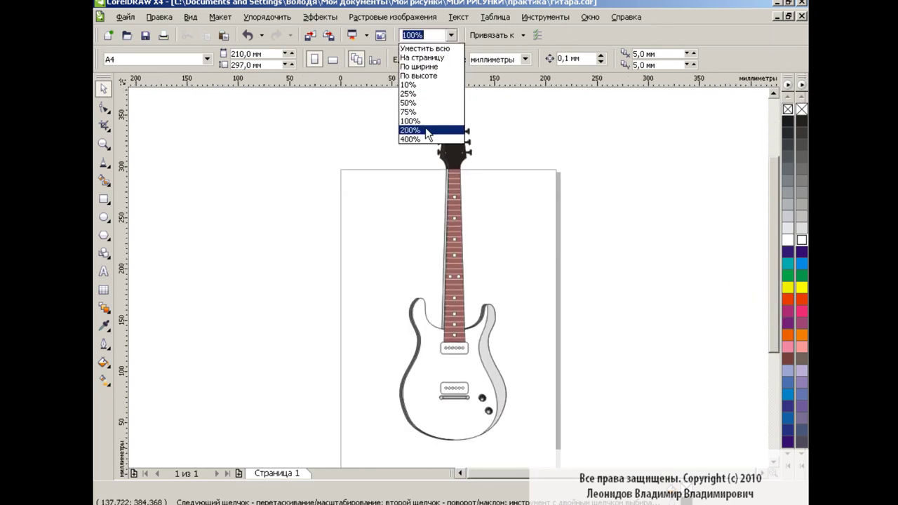
click(429, 130)
click(104, 163)
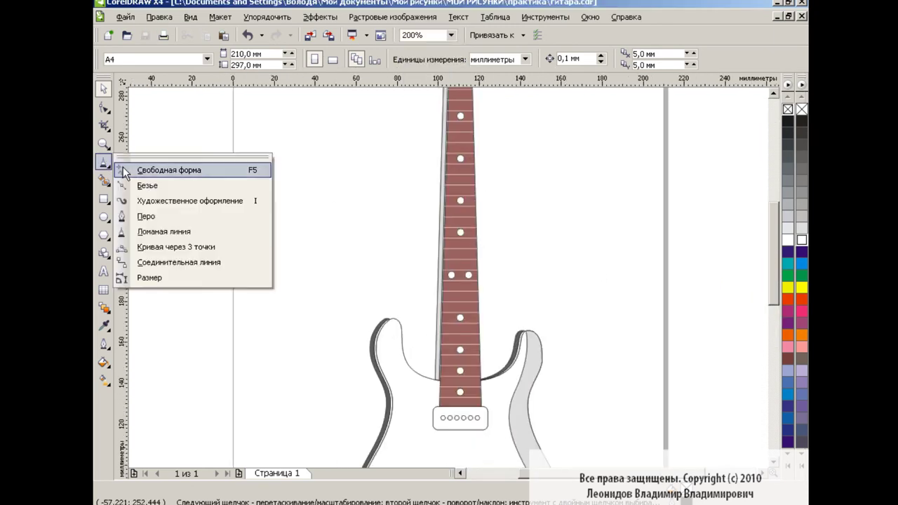
click(144, 169)
Set zoom to 150% and start a straight vertical line just below the bridge pickup
click(421, 35)
click(405, 36)
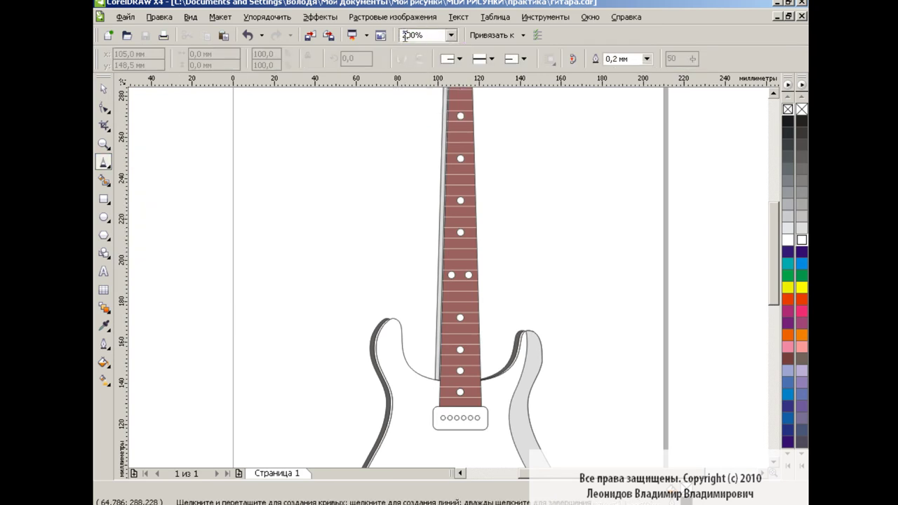
text(10)
key(Return)
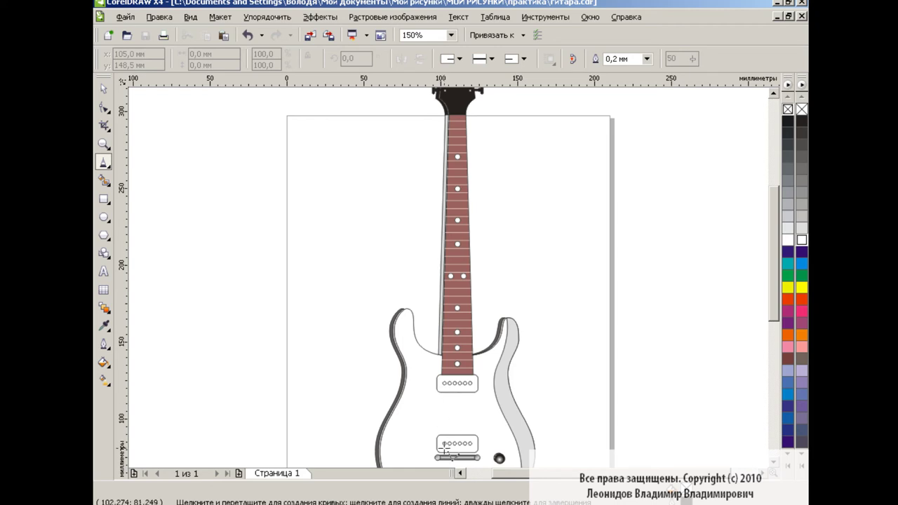
scroll(449, 456, down, 1)
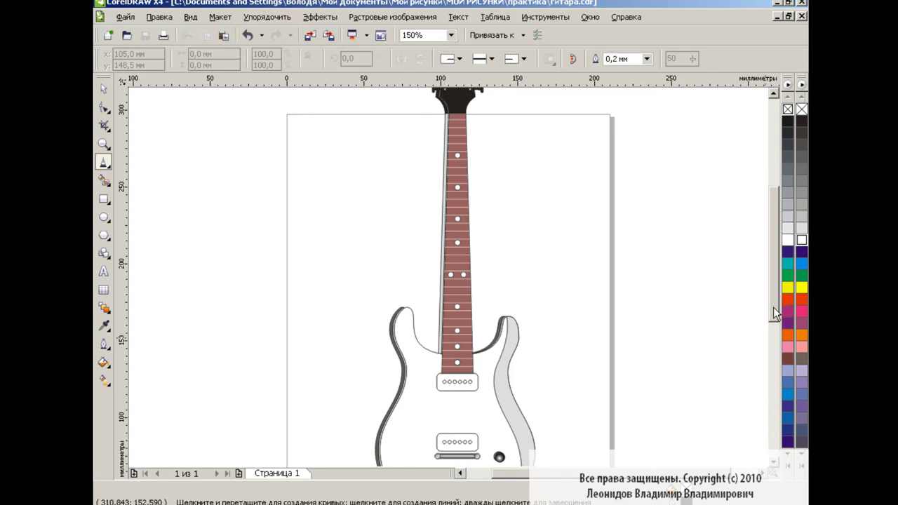
click(444, 457)
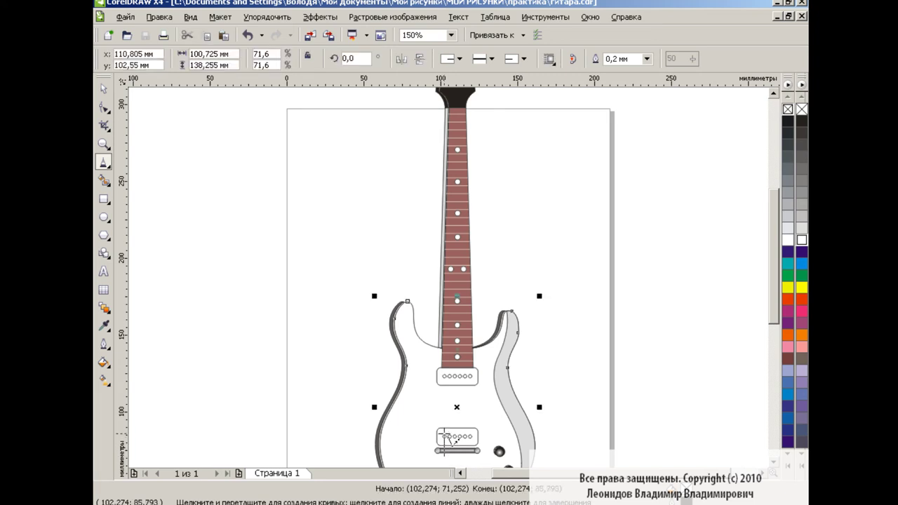
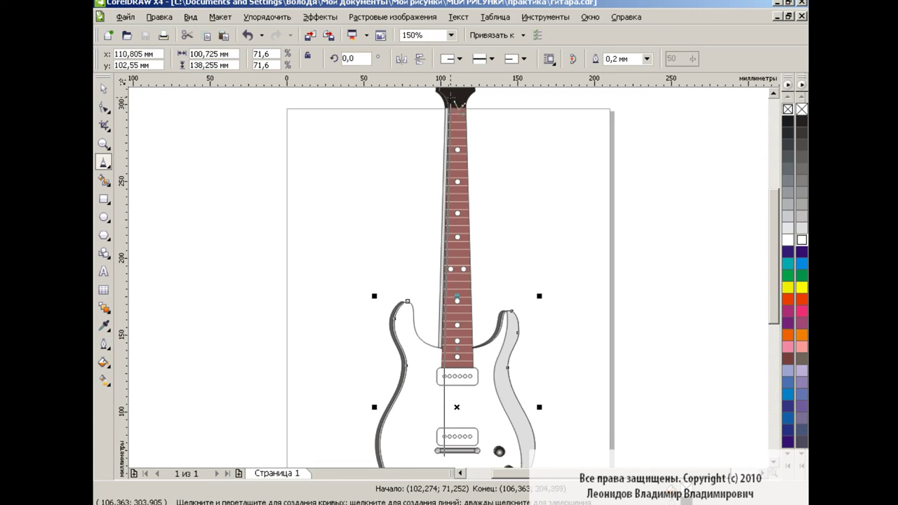
Finish the string line up the neck and give it a red outline
click(450, 95)
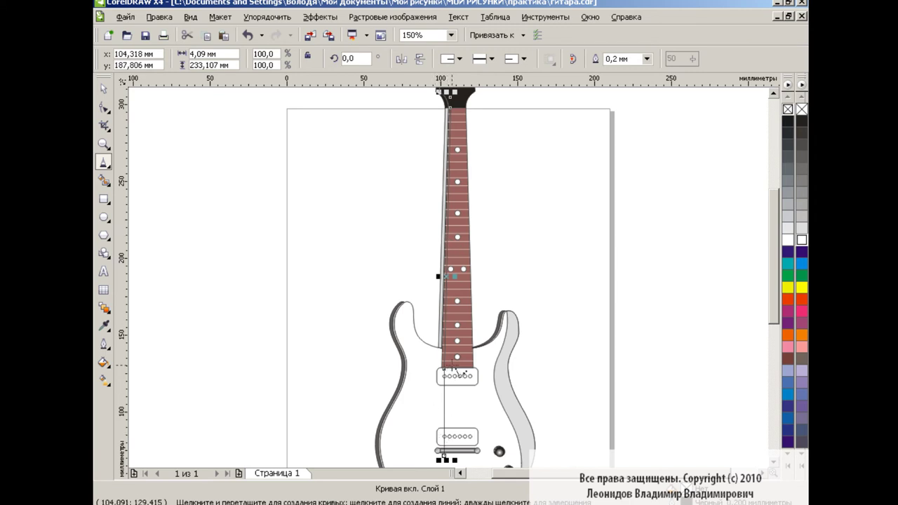
right_click(802, 240)
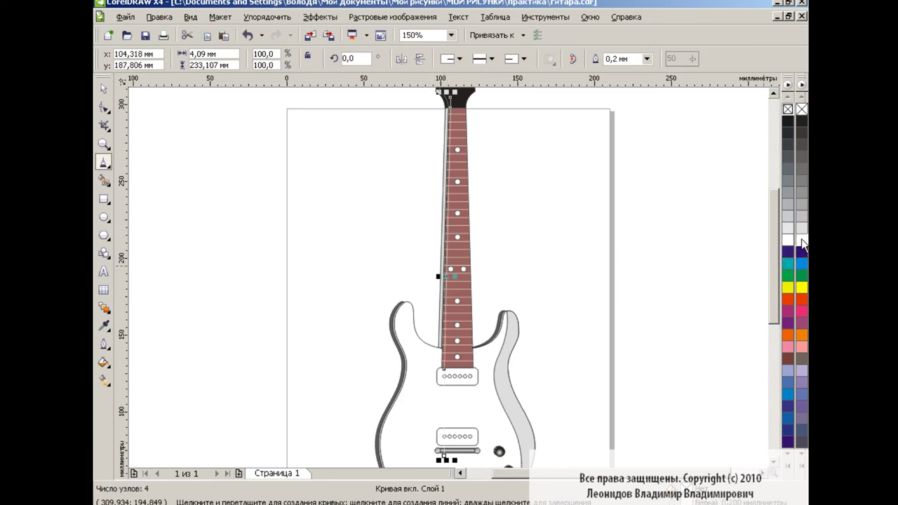
right_click(803, 300)
Duplicate the red string just to its right, then zoom to 200%
key(space)
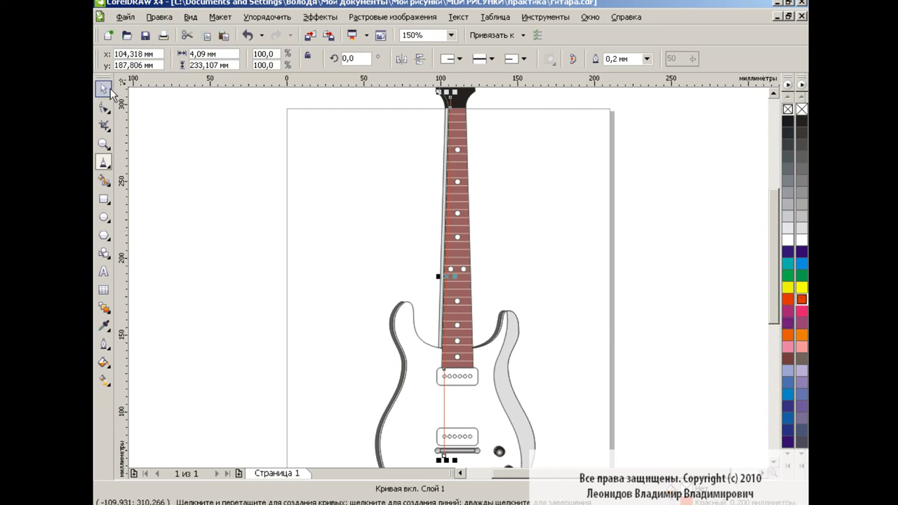
click(538, 196)
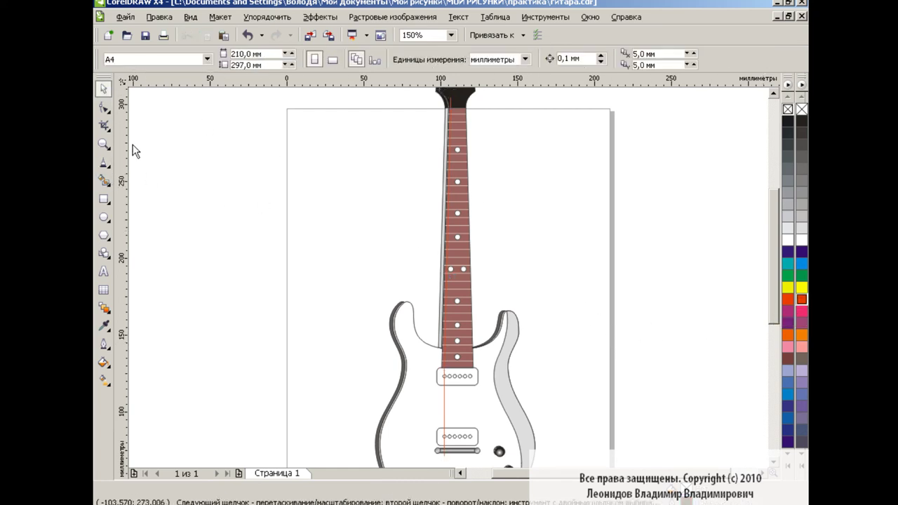
click(443, 399)
key(ctrl+d)
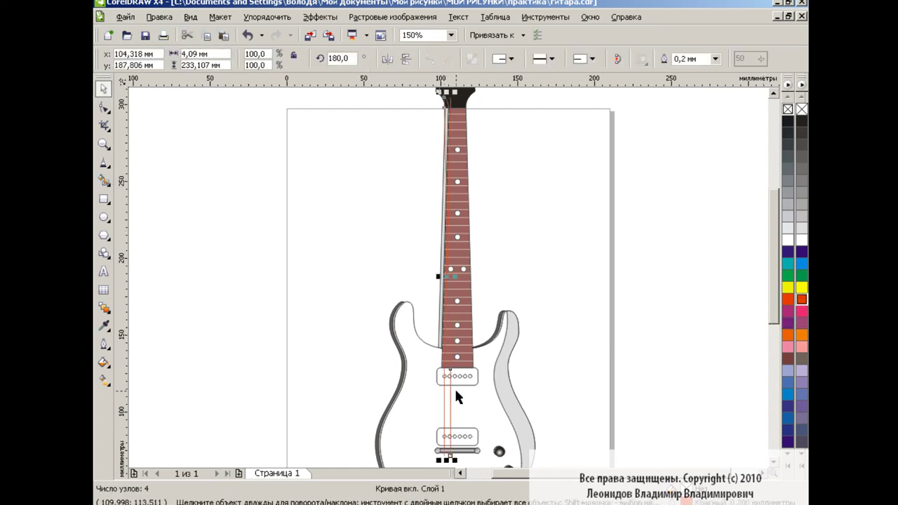
drag(450, 367, 470, 367)
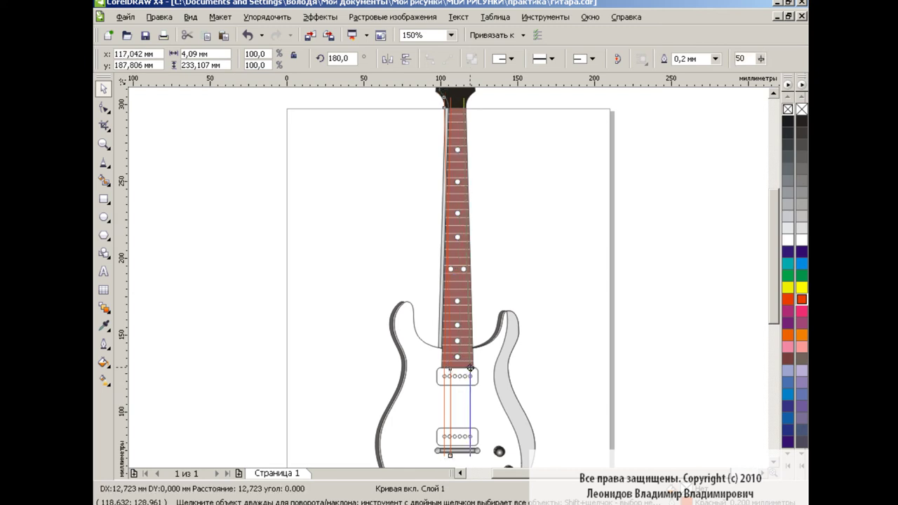
click(593, 334)
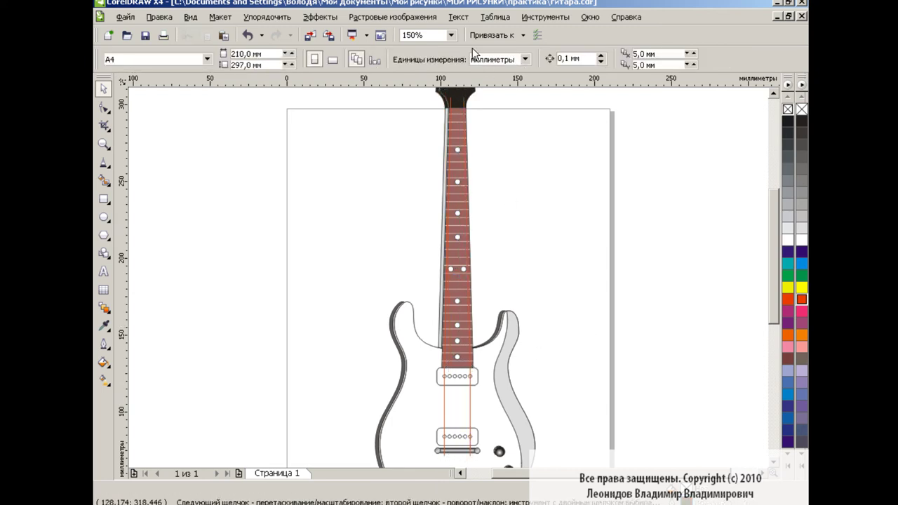
click(450, 36)
click(437, 132)
Blend between the two red lines with 4 intermediate steps
drag(773, 269, 774, 309)
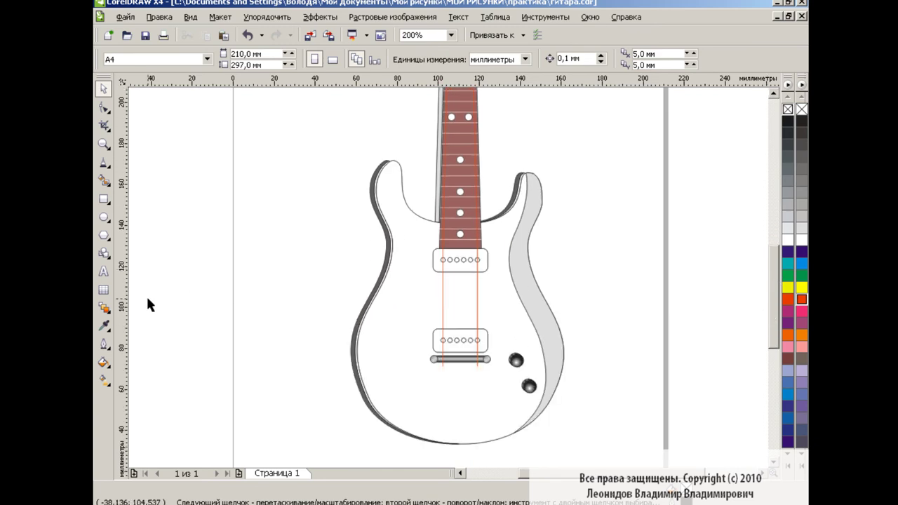
click(104, 308)
drag(443, 312, 477, 304)
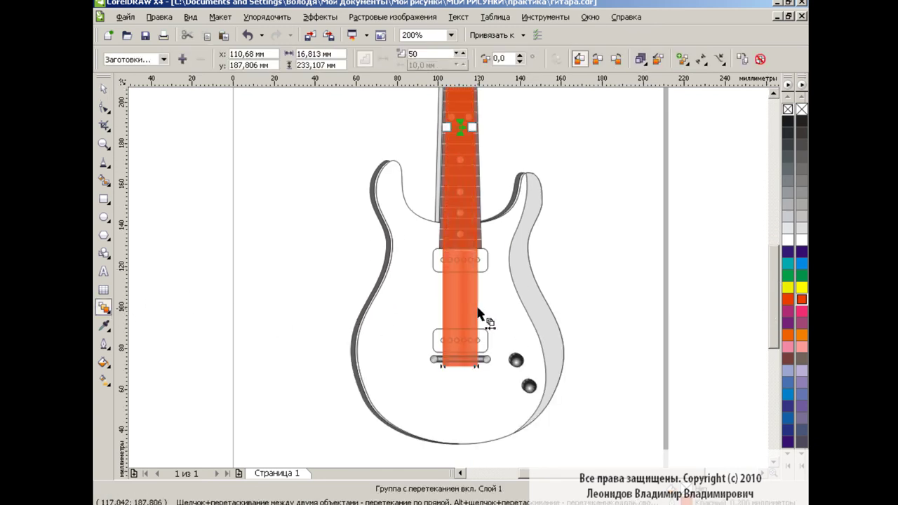
text(4)
key(Return)
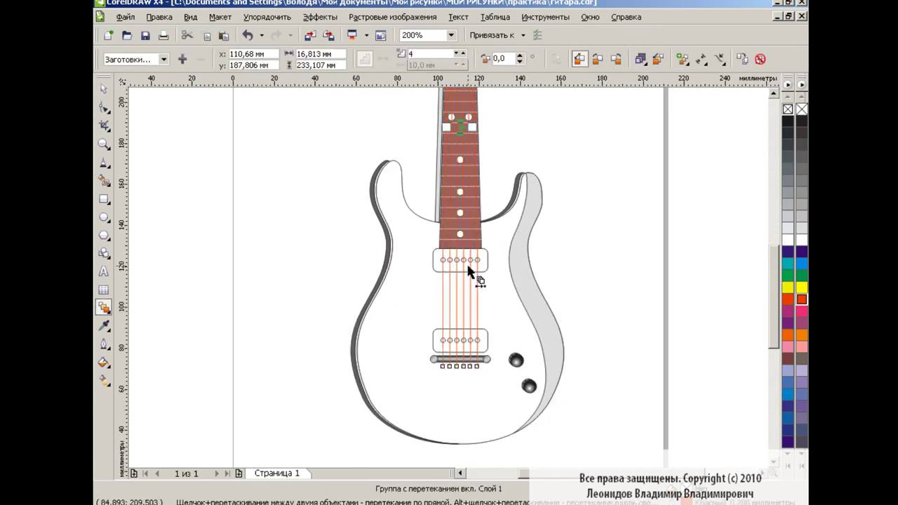
Break the blend apart and ungroup all so the six strings are separate objects
click(267, 17)
click(337, 170)
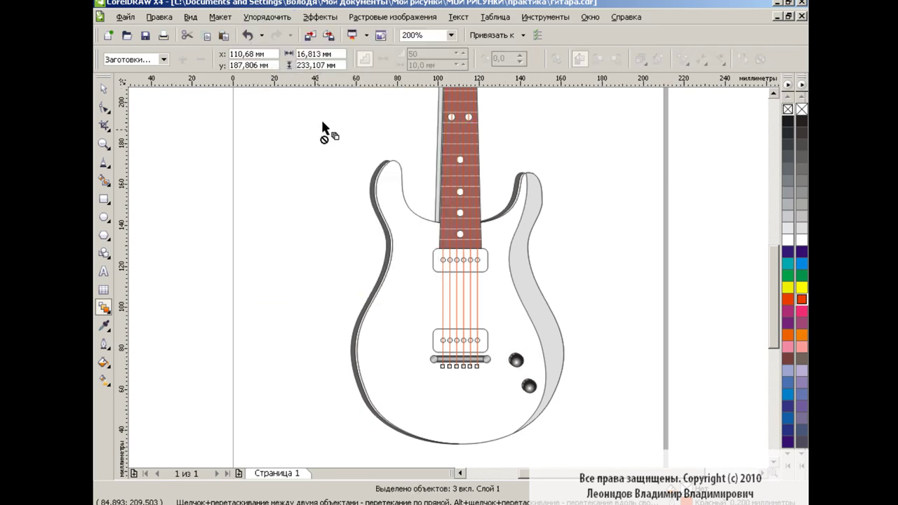
click(276, 20)
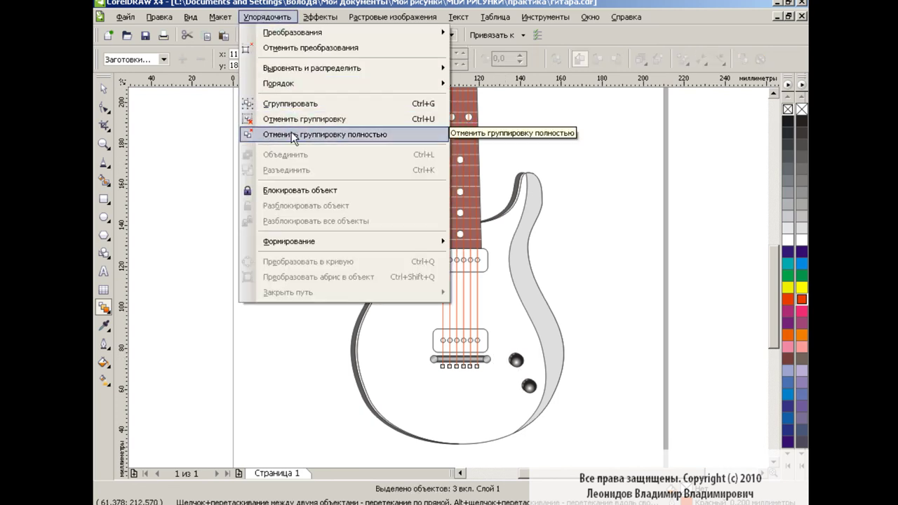
click(292, 132)
click(201, 230)
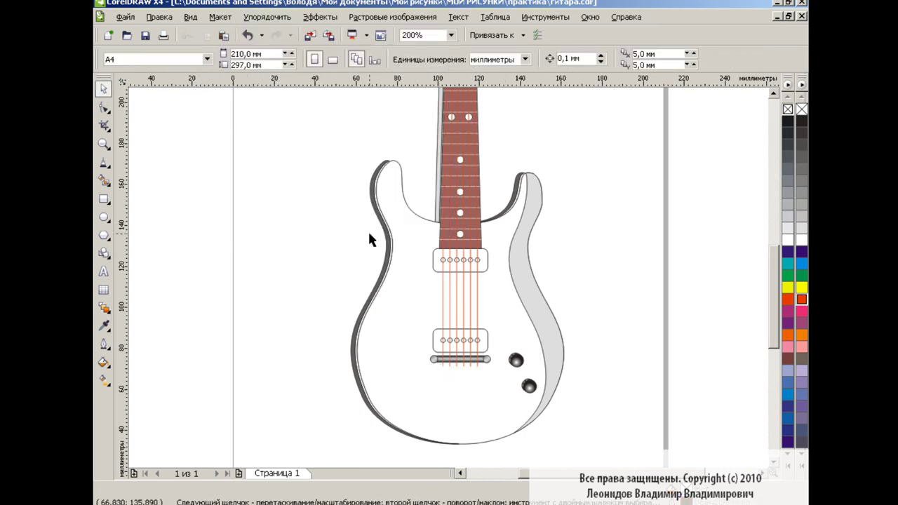
Zoom to 400% on the headstock and curve the left string up to the top-left peg
scroll(767, 314, up, 5)
click(452, 35)
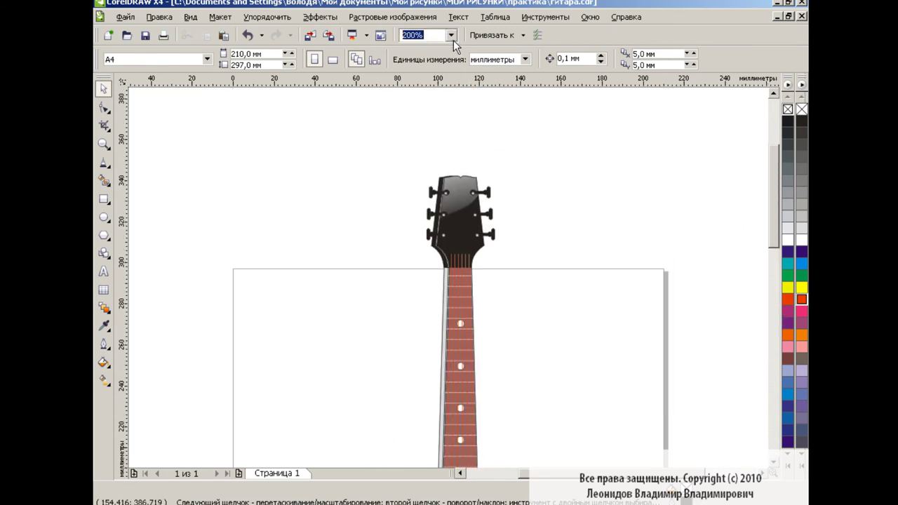
click(423, 136)
drag(770, 213, 769, 204)
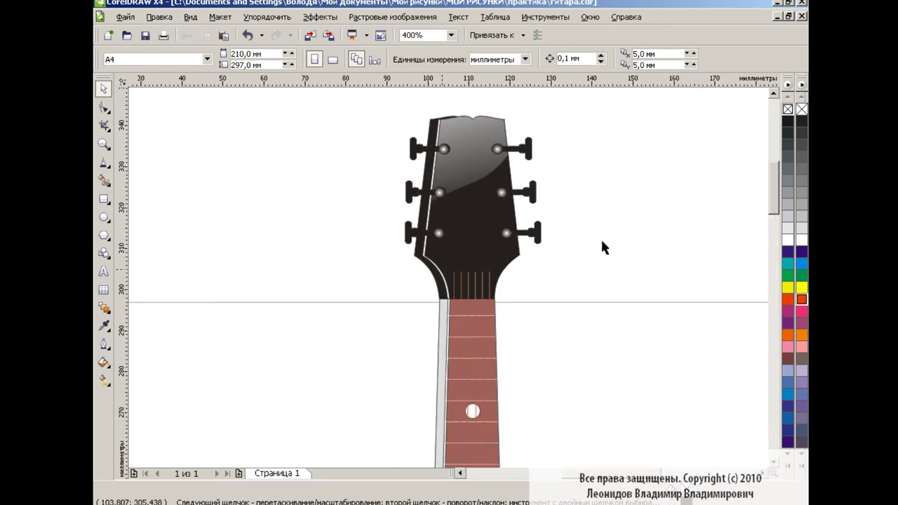
click(455, 287)
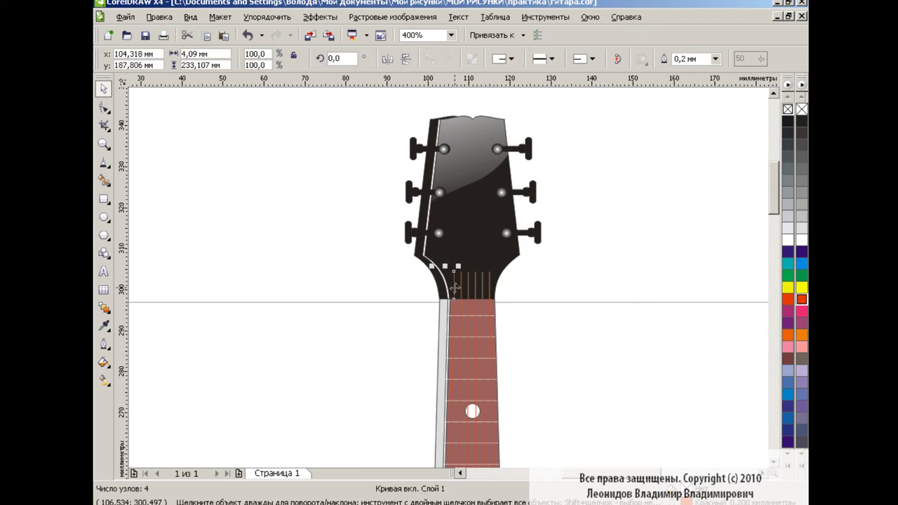
click(104, 106)
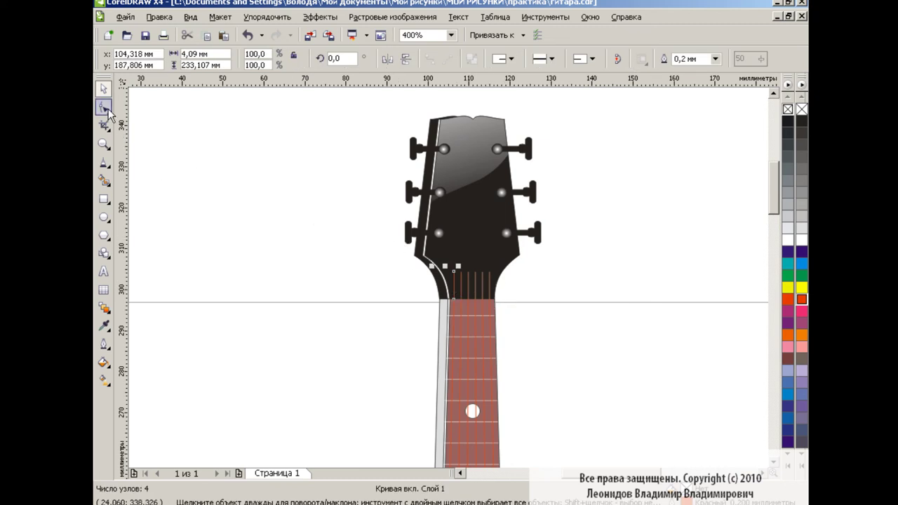
click(455, 275)
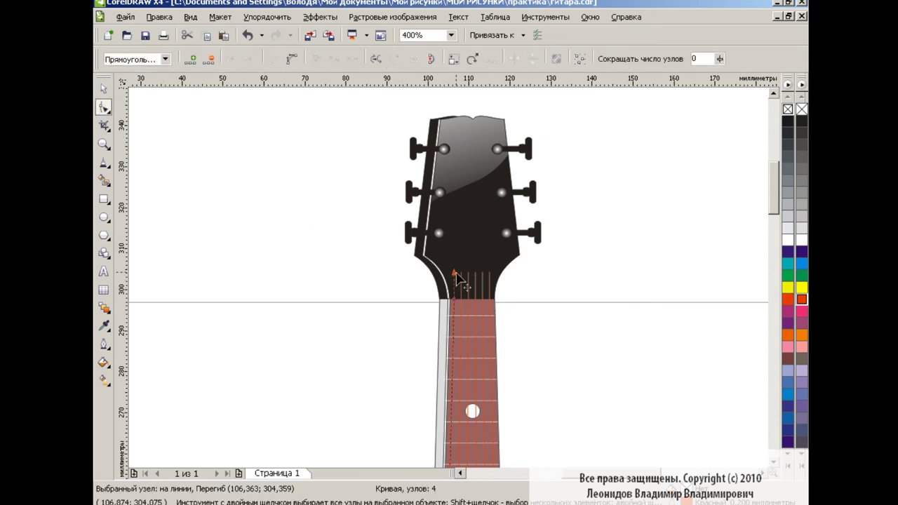
mouse_move(454, 275)
mouse_down()
mouse_move(445, 150)
mouse_move(468, 145)
mouse_up()
drag(457, 295, 459, 276)
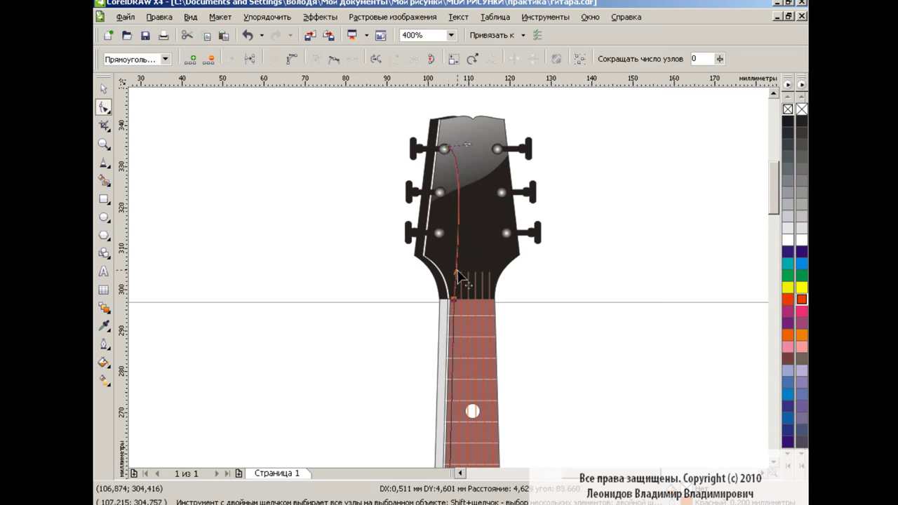
Pull the right-most and next-left strings up to the top-right and middle-left pegs
click(492, 279)
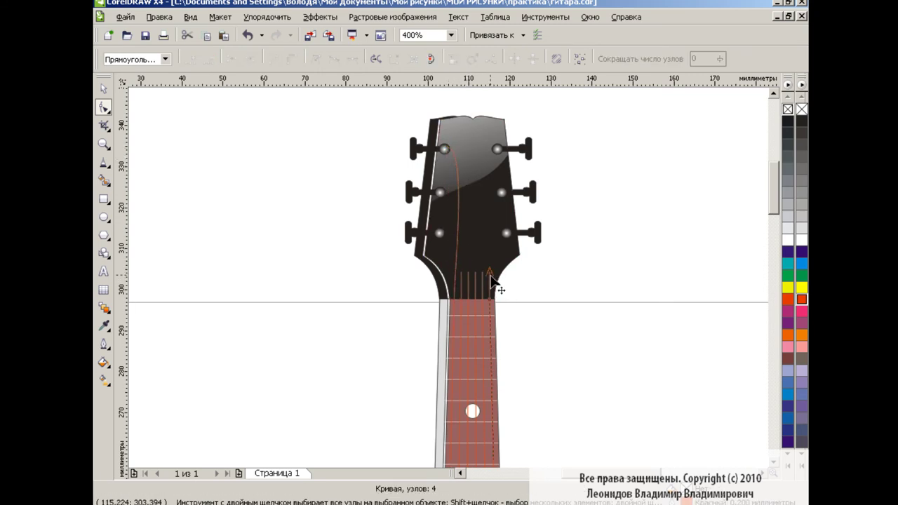
click(490, 276)
drag(491, 275, 497, 150)
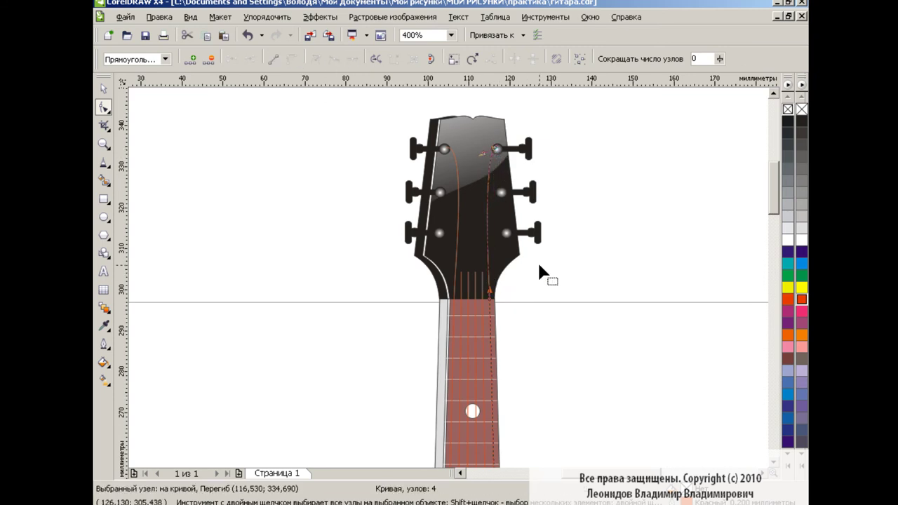
click(462, 288)
click(461, 271)
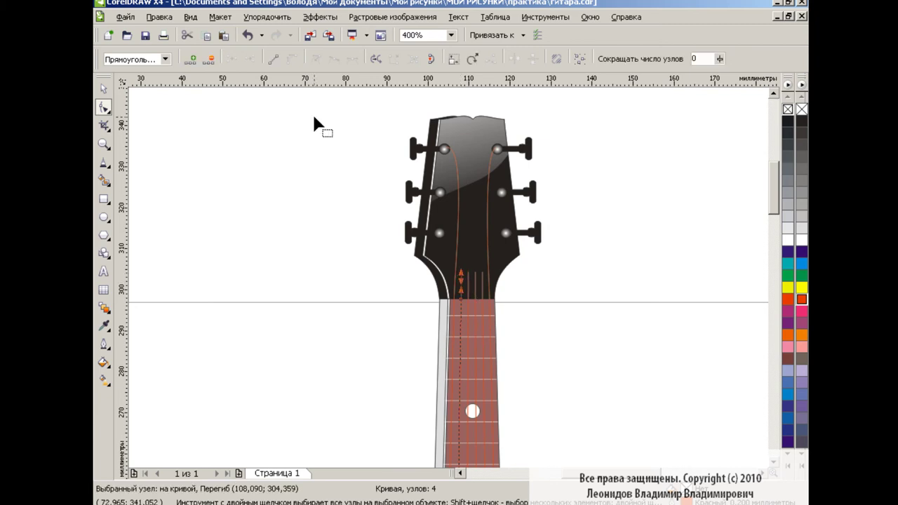
drag(461, 271, 442, 198)
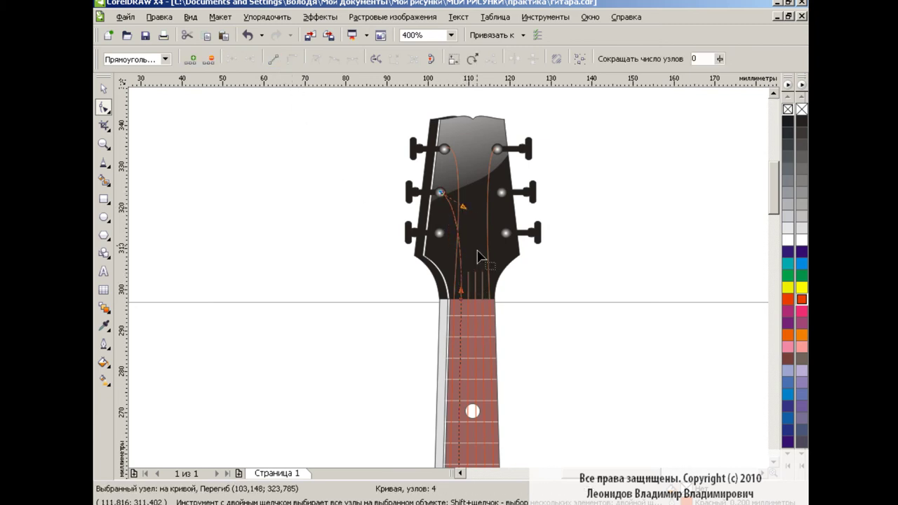
Route the remaining three strings to the middle-right, lower-right and lower-left pegs
click(483, 281)
mouse_move(483, 274)
mouse_down()
mouse_move(501, 202)
mouse_move(483, 208)
mouse_up()
click(483, 288)
mouse_move(483, 284)
mouse_down()
mouse_move(506, 233)
mouse_move(484, 249)
mouse_up()
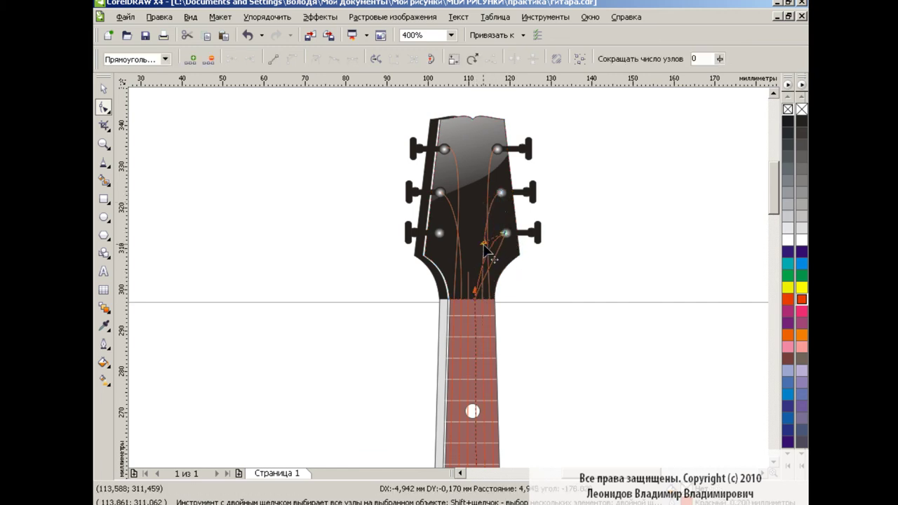
click(468, 277)
mouse_move(467, 288)
mouse_down()
mouse_move(440, 237)
mouse_move(472, 246)
mouse_up()
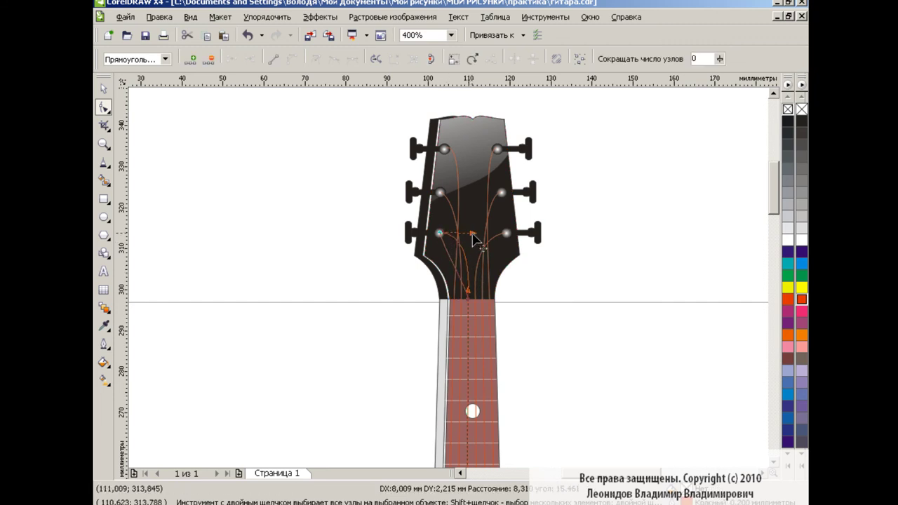
key(space)
Combine the five tuning pegs into one object with Ctrl+L
click(254, 257)
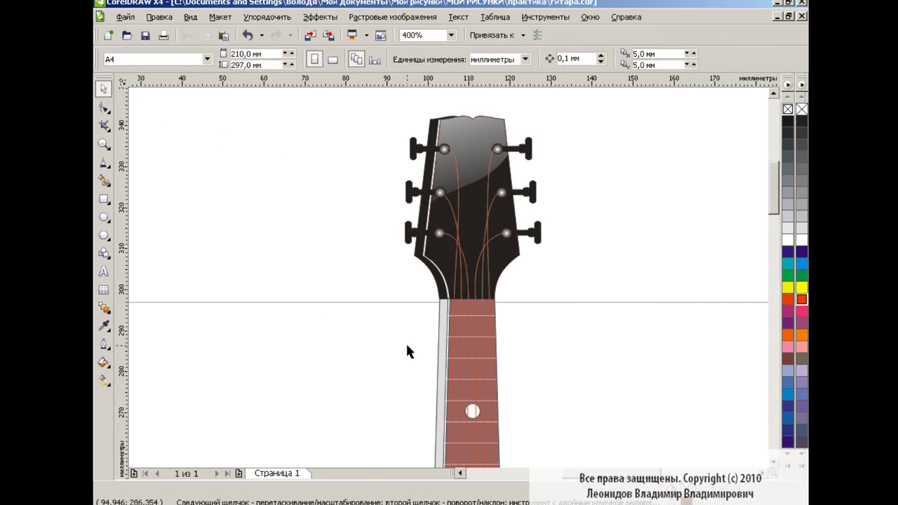
click(528, 153)
shift+click(534, 193)
shift+click(538, 233)
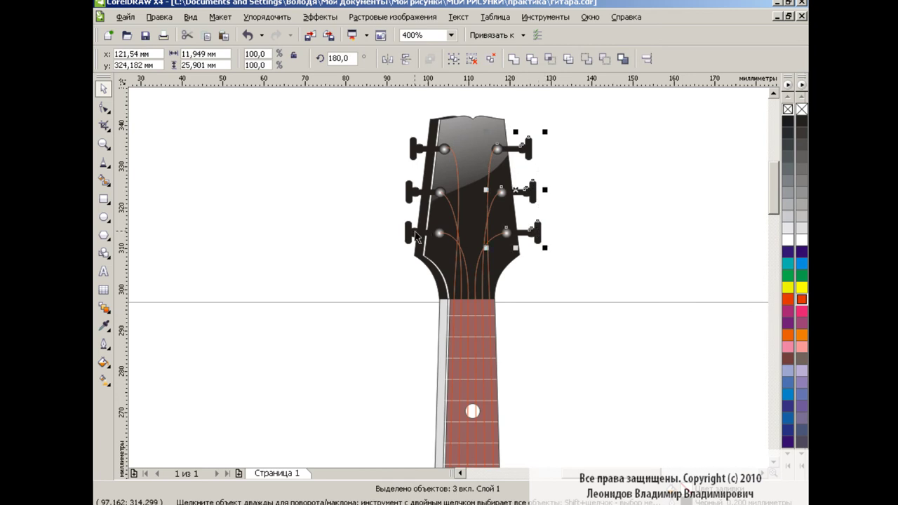
shift+click(417, 235)
shift+click(411, 197)
key(ctrl+l)
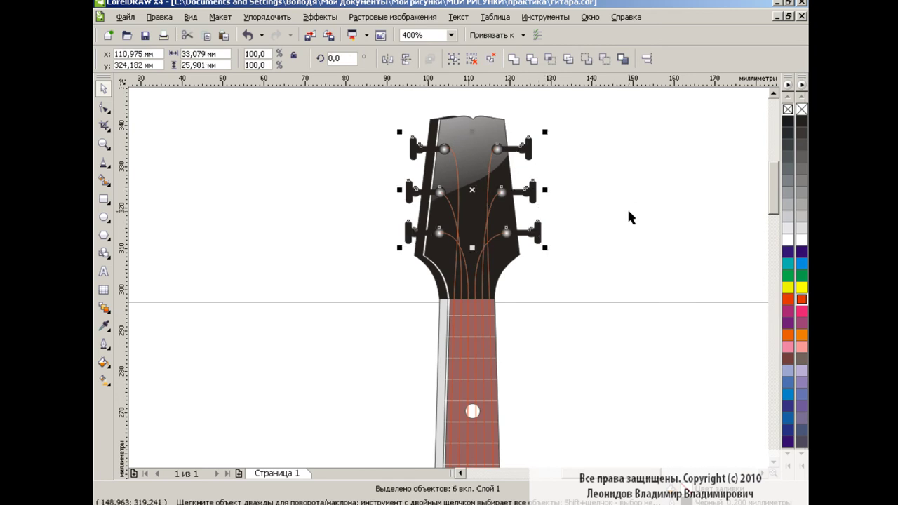
click(628, 211)
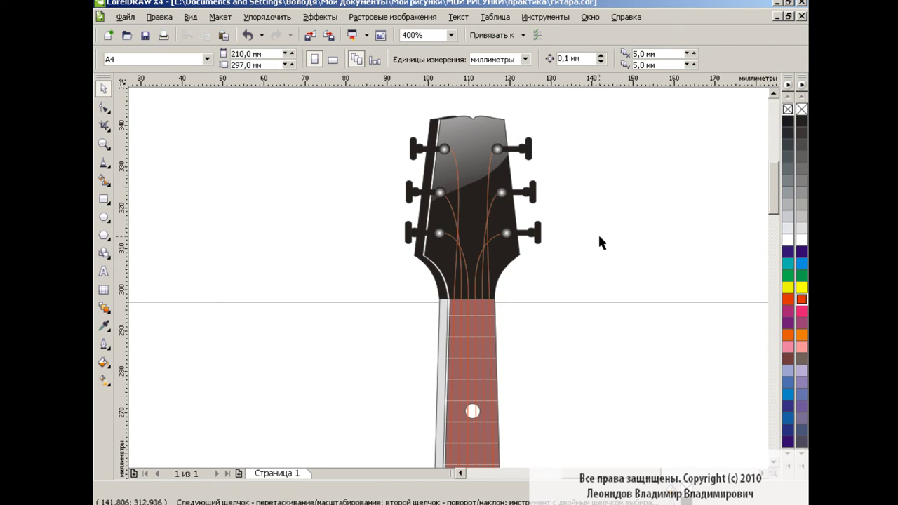
Convert the headstock strings' outlines to objects, then zoom to 200% on the body
click(467, 279)
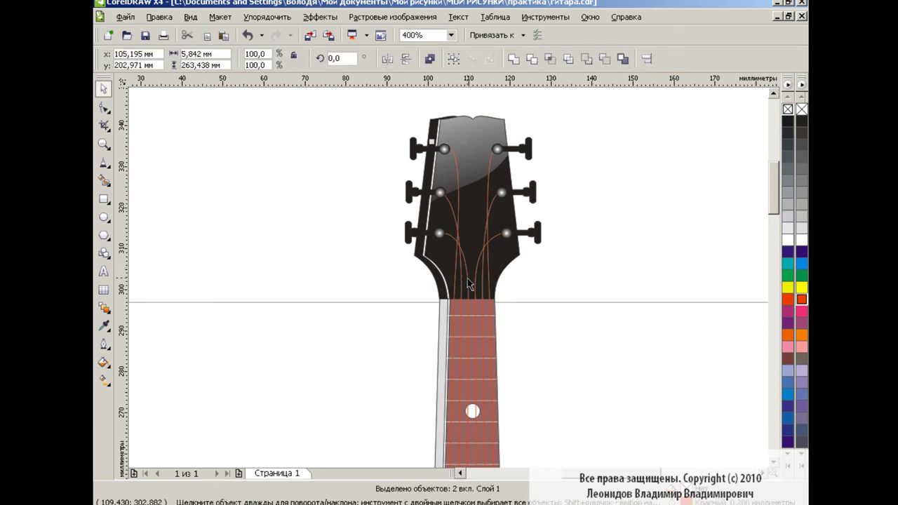
shift+click(490, 285)
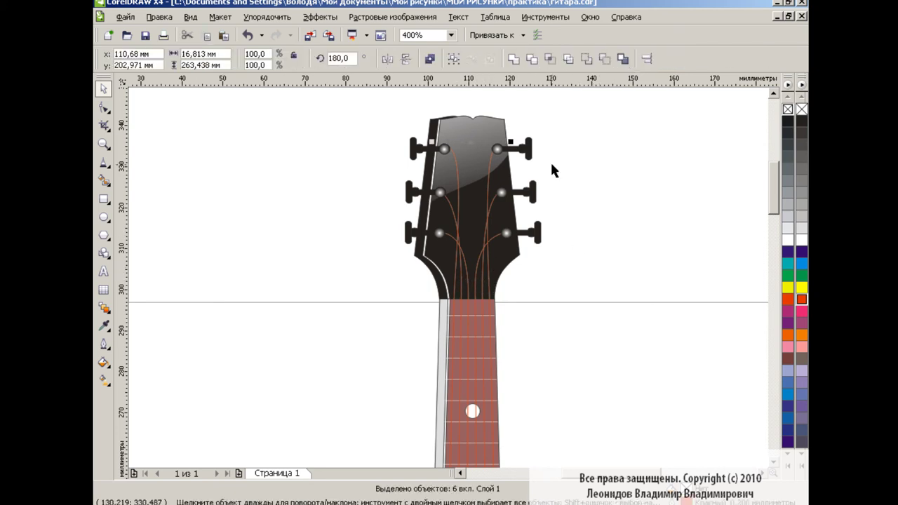
click(567, 17)
click(579, 110)
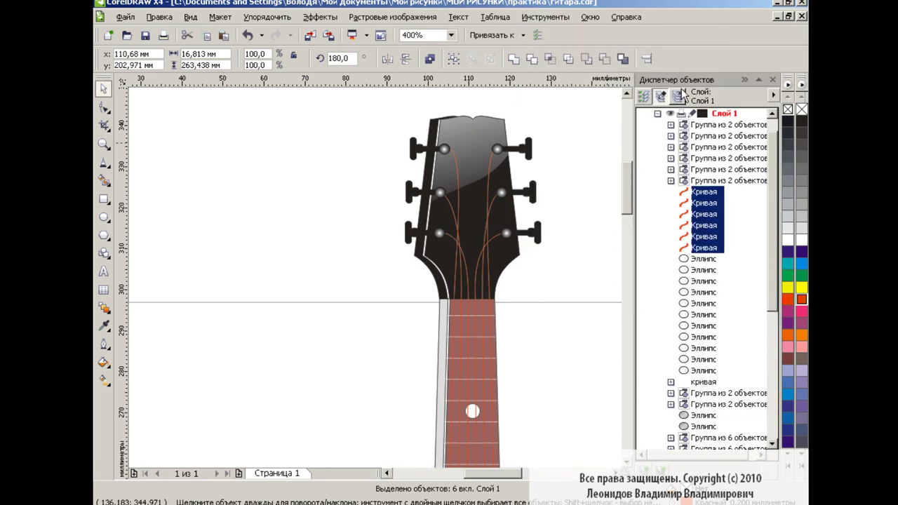
click(773, 80)
click(320, 17)
click(342, 277)
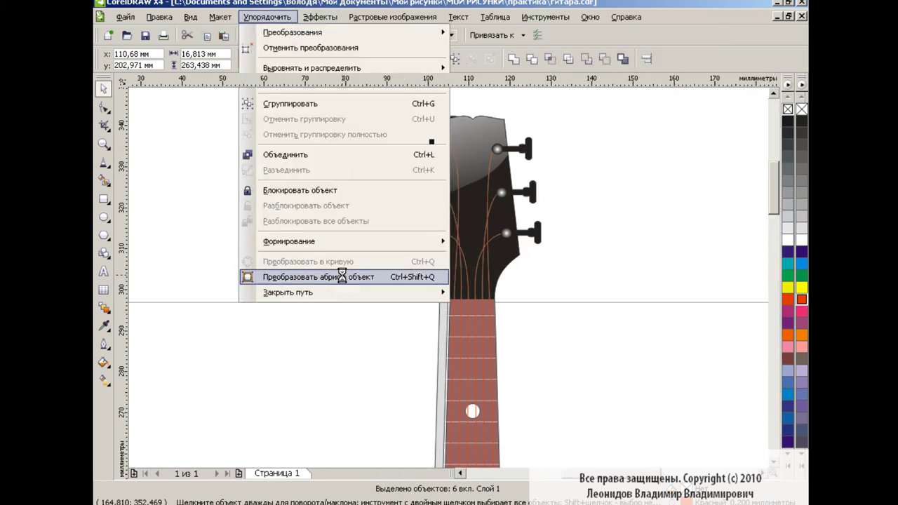
click(347, 247)
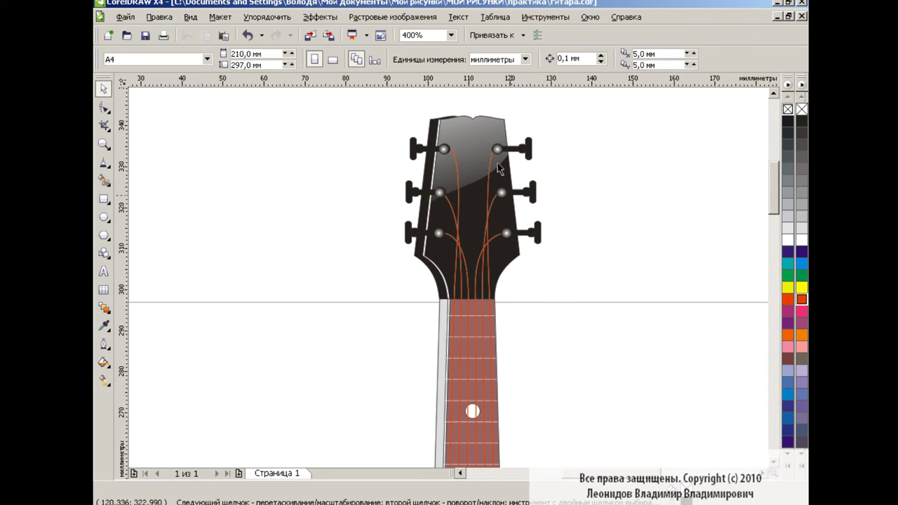
click(451, 34)
click(435, 124)
drag(780, 195, 765, 308)
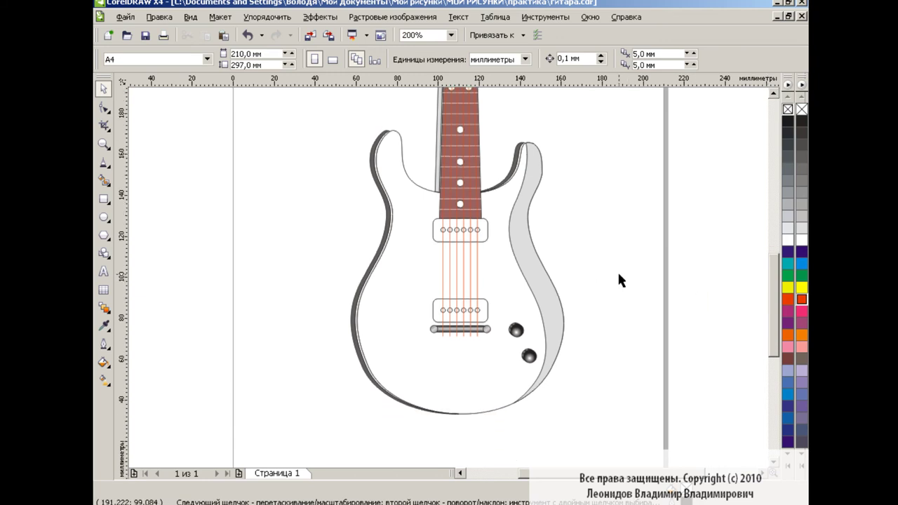
Zoom to 400% on the pickups and fill both pickup rectangles black
click(481, 234)
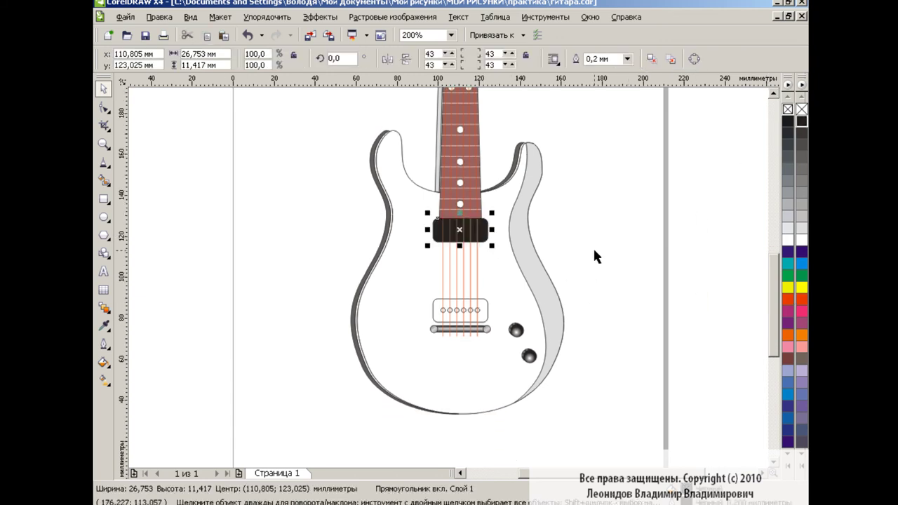
click(497, 227)
click(483, 229)
click(436, 191)
click(451, 35)
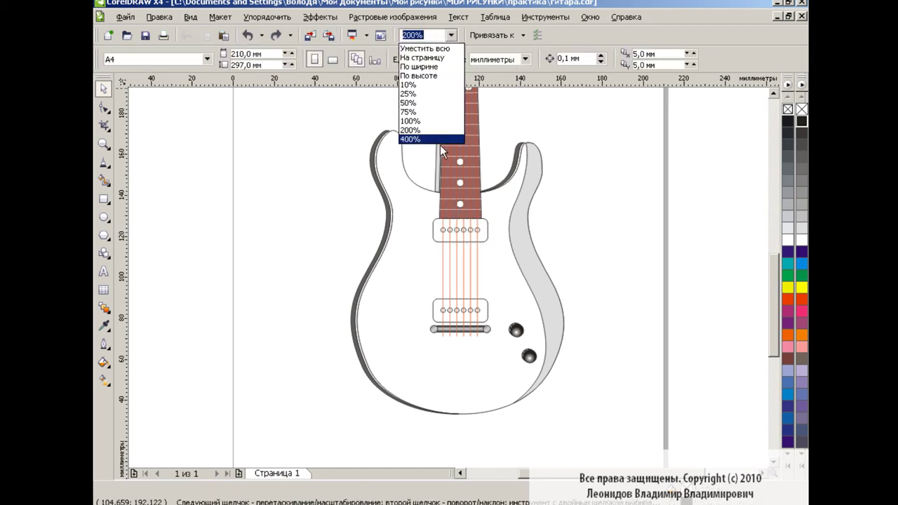
click(453, 34)
click(453, 34)
click(426, 142)
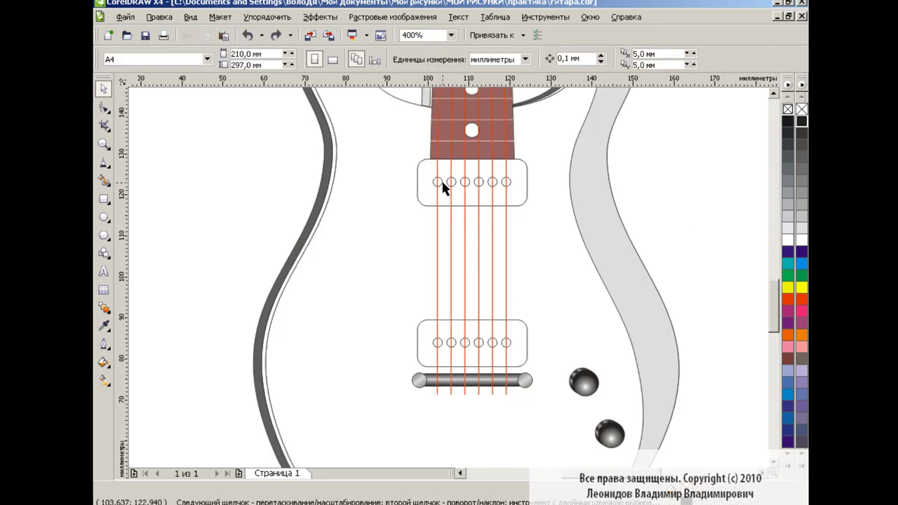
click(460, 184)
click(491, 344)
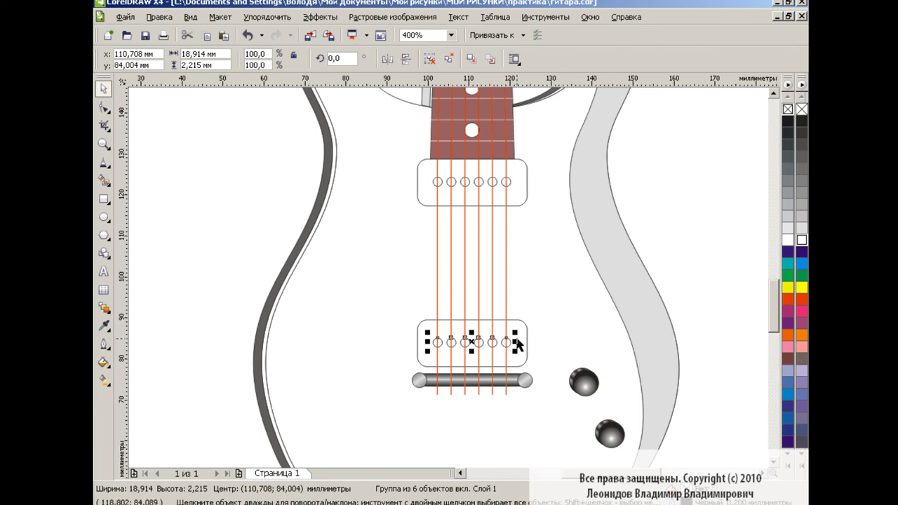
click(526, 185)
click(802, 121)
click(526, 355)
click(802, 121)
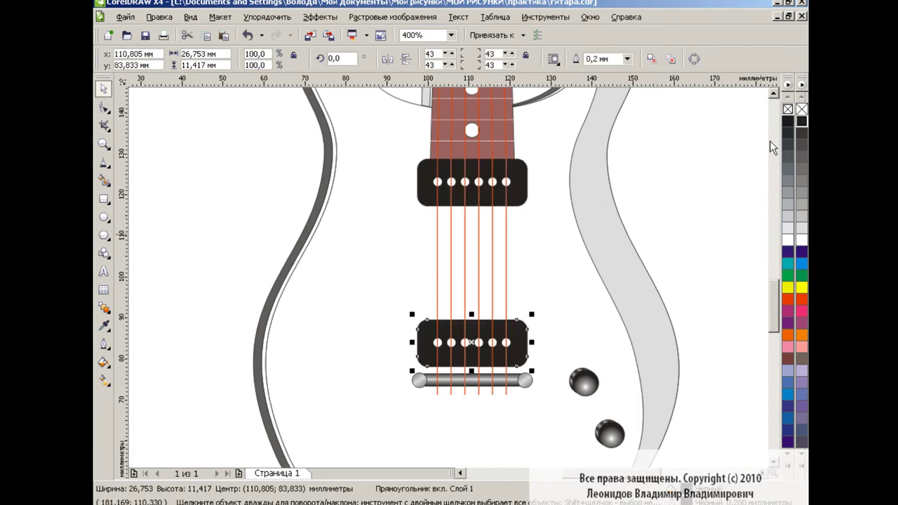
click(673, 228)
Add a slightly offset grey copy behind the upper pickup as its edge
click(523, 190)
key(shift+Page_Up)
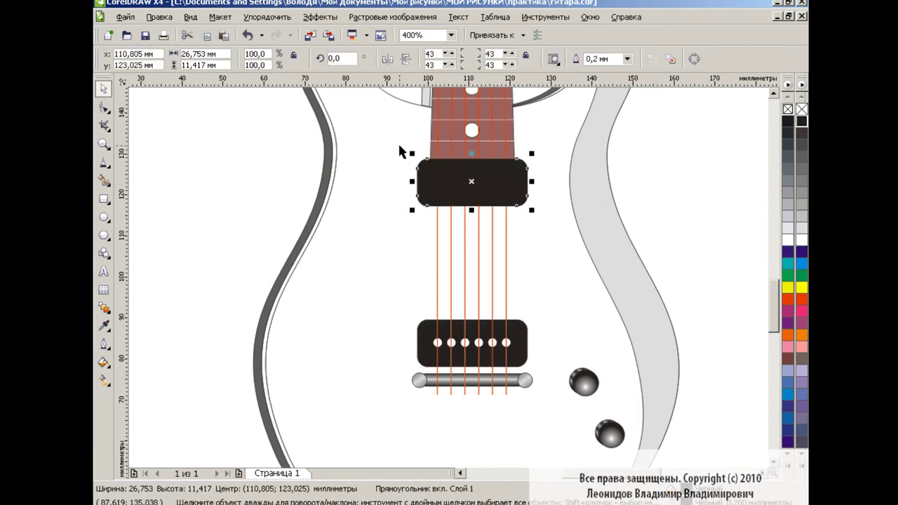
drag(474, 178, 470, 181)
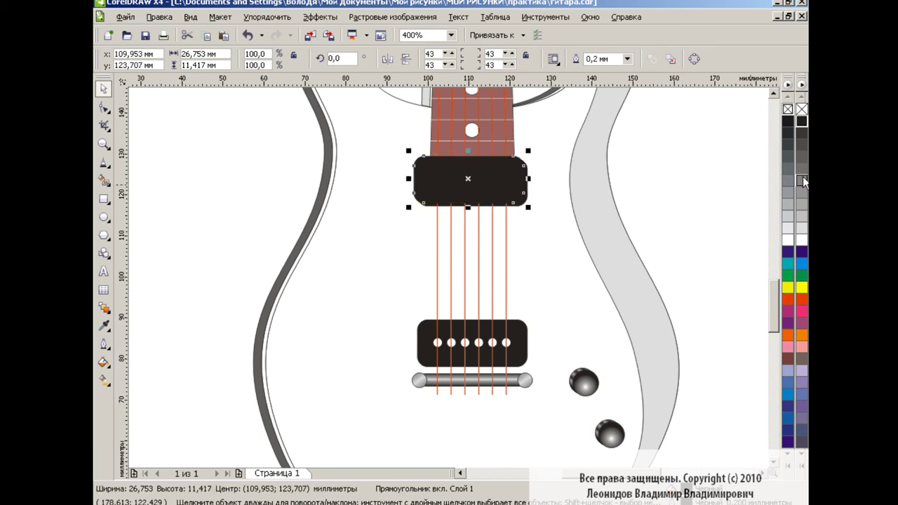
click(803, 177)
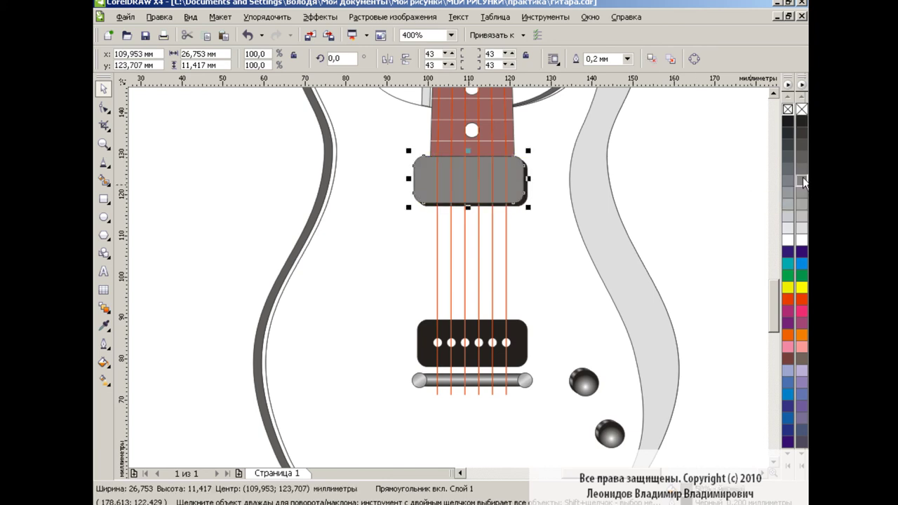
key(ctrl+z)
key(ctrl+z)
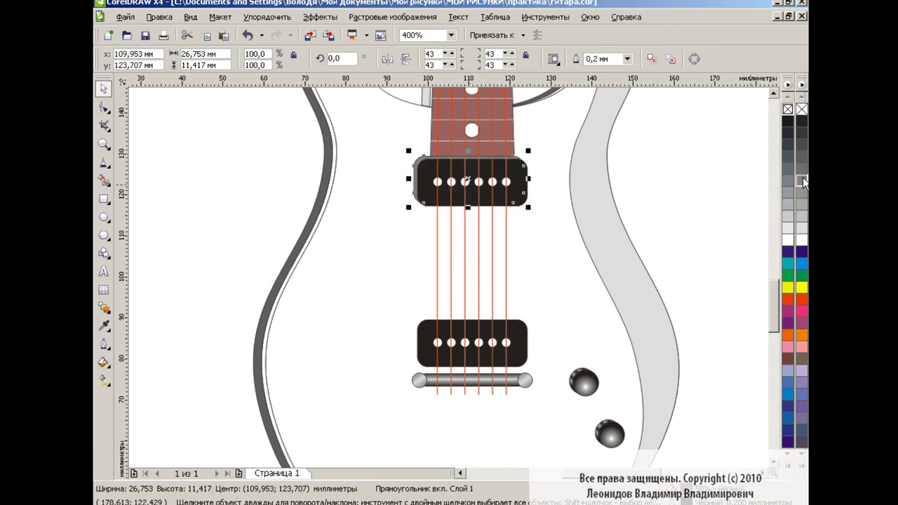
click(672, 220)
Duplicate the grey edge down onto the lower pickup
click(419, 175)
click(223, 35)
drag(467, 180, 467, 344)
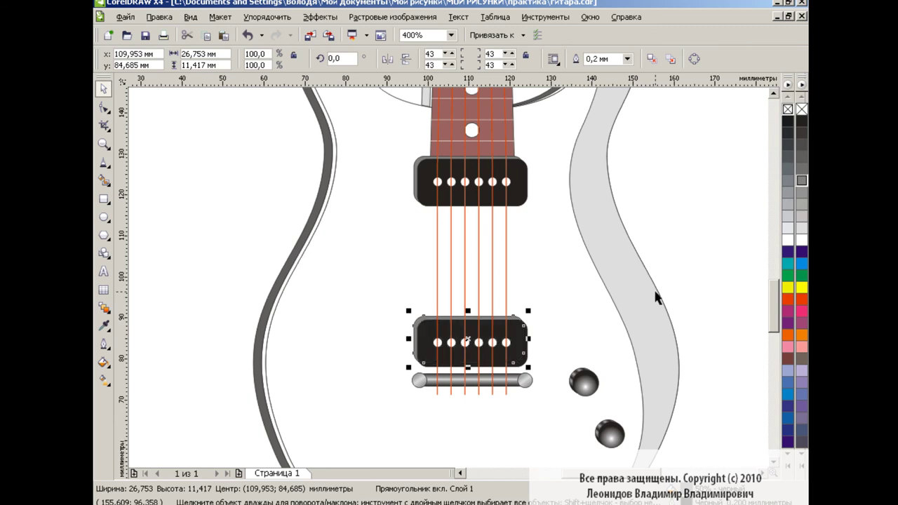
click(665, 267)
Zoom out to 200% and open the Fountain Fill settings for the guitar body
click(428, 325)
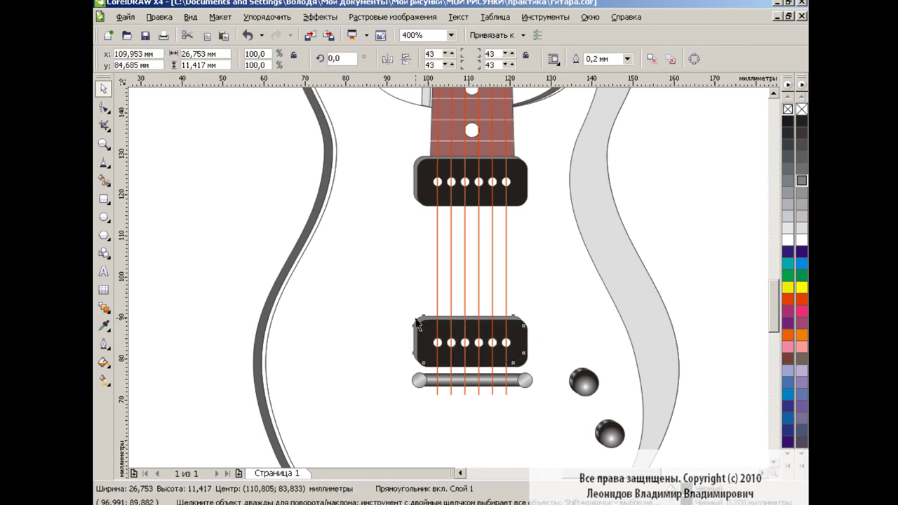
click(656, 235)
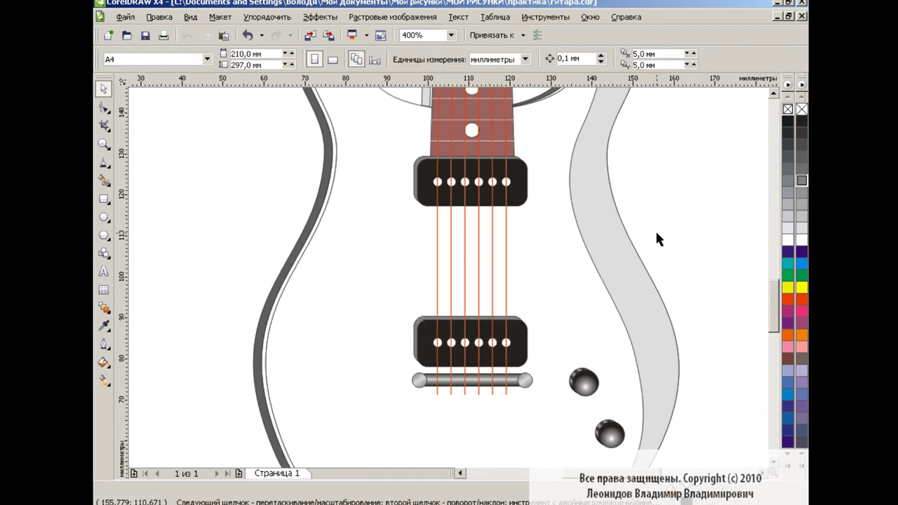
click(454, 35)
click(443, 130)
click(454, 34)
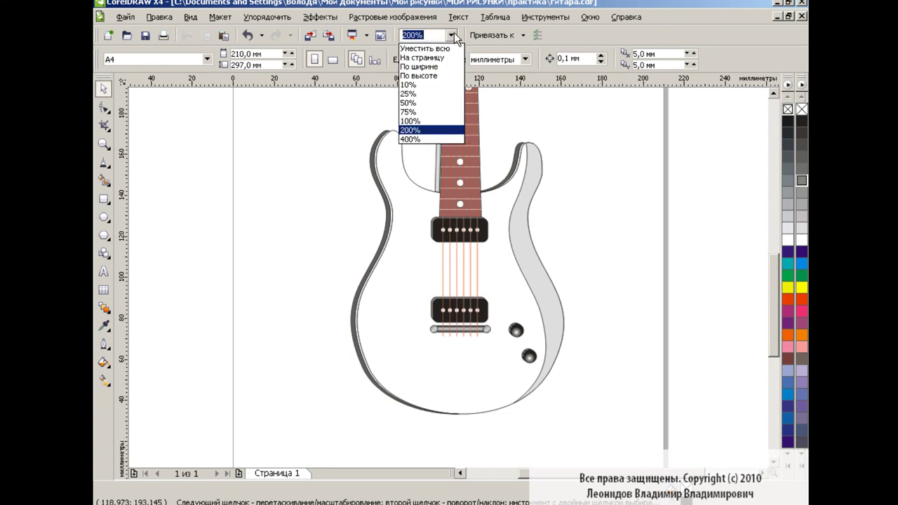
click(613, 184)
click(396, 319)
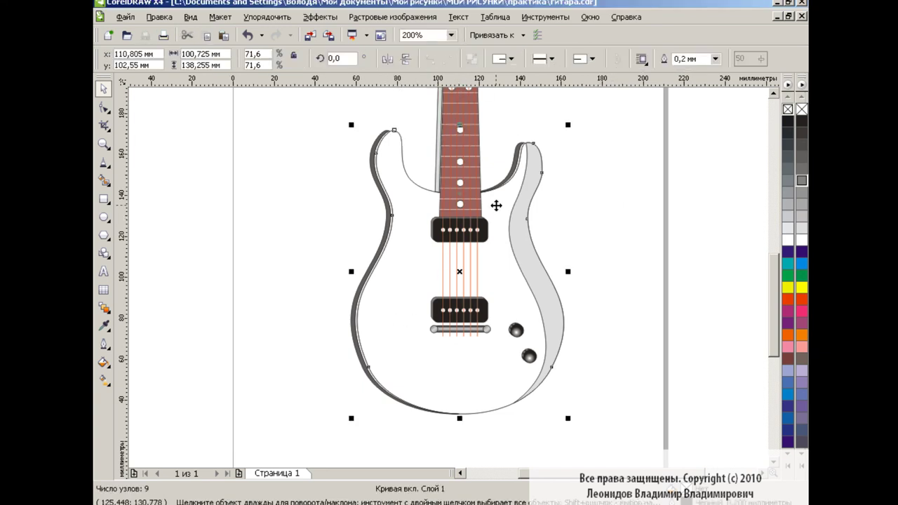
click(105, 363)
click(161, 385)
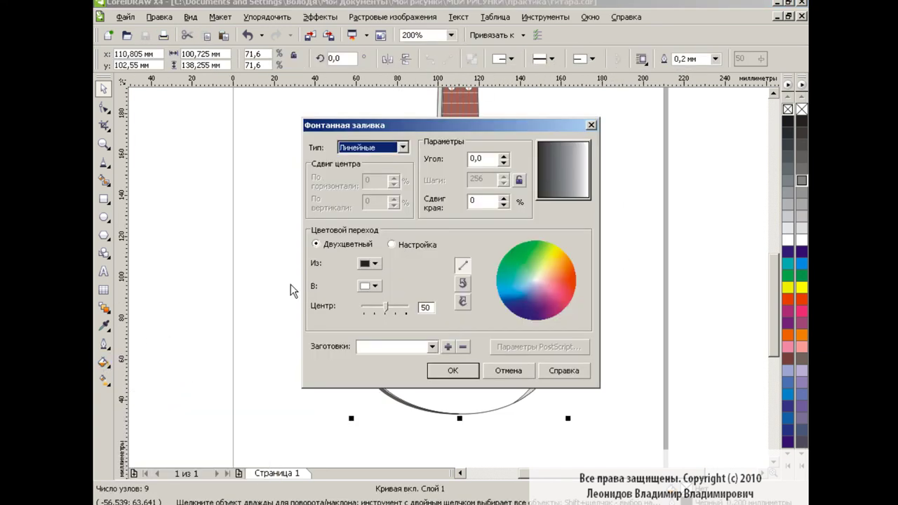
Apply a radial custom fountain fill running from red at the edge to yellow
click(403, 148)
click(365, 168)
click(392, 244)
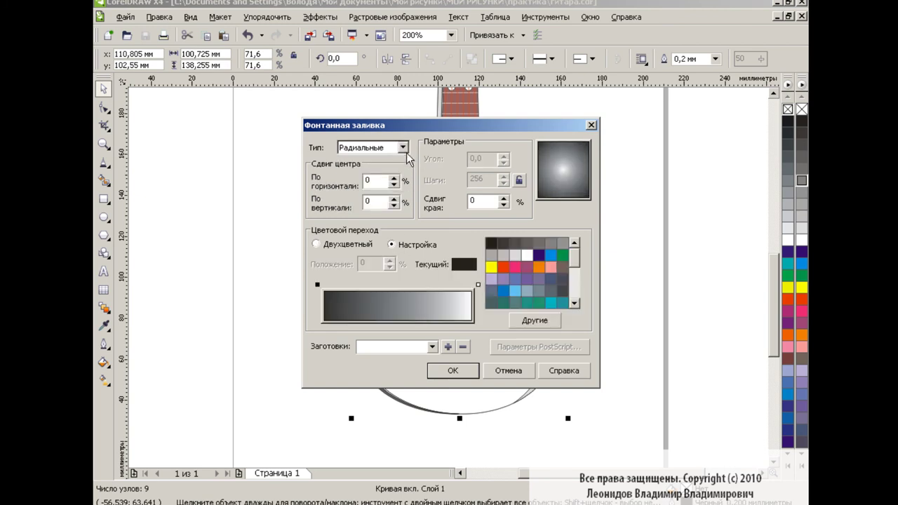
click(478, 285)
click(491, 267)
click(318, 285)
click(506, 267)
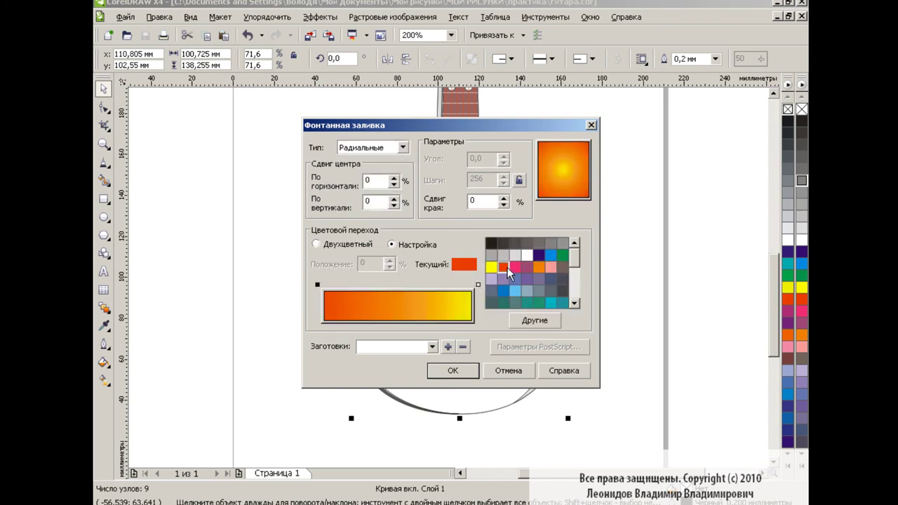
click(452, 371)
Tighten the sunburst with the Interactive Fill handles so the edges turn redder
click(103, 380)
drag(563, 272, 527, 263)
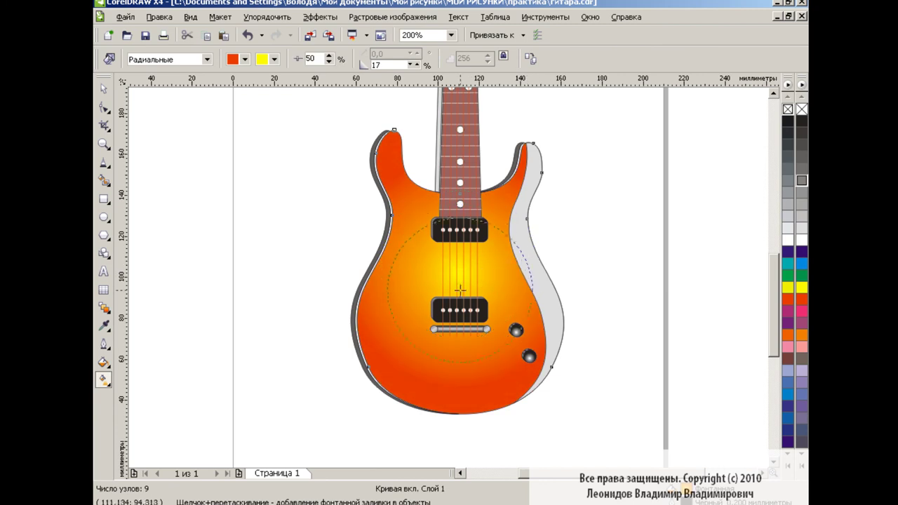
drag(459, 271, 460, 278)
drag(527, 263, 509, 268)
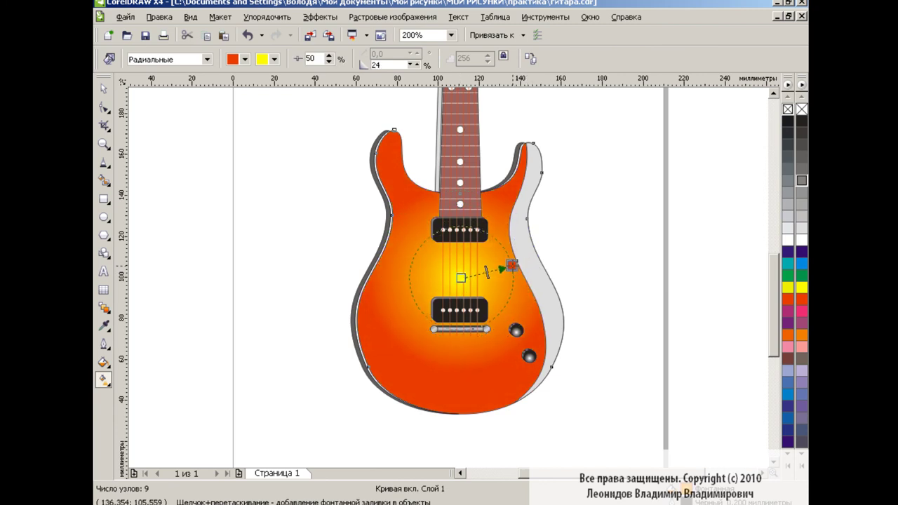
key(space)
click(524, 242)
Fill the side highlight white and fade it with a linear transparency toward the upper right
click(802, 239)
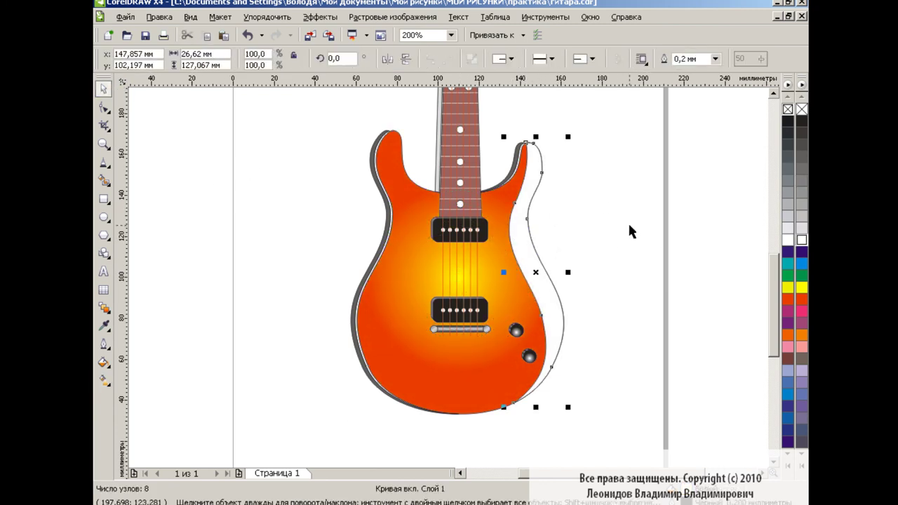
click(104, 307)
click(147, 405)
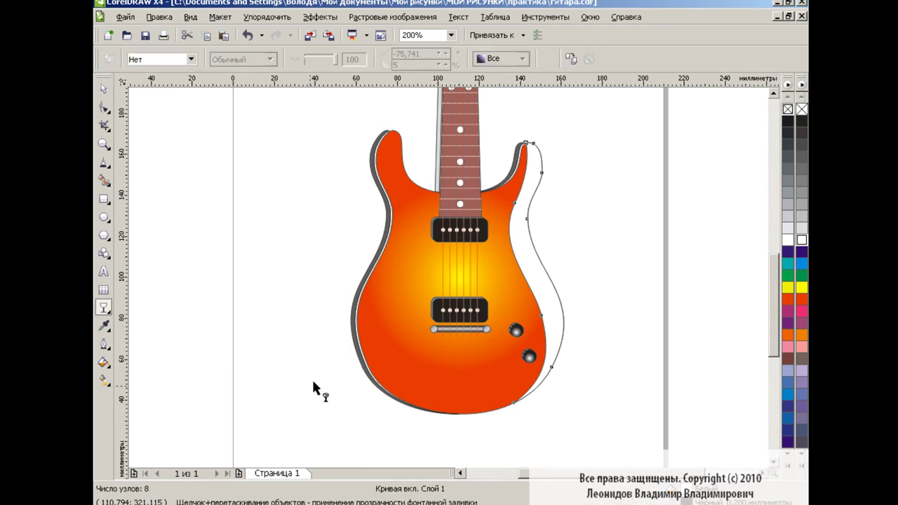
mouse_move(514, 361)
mouse_down()
mouse_move(559, 181)
mouse_move(498, 429)
mouse_up()
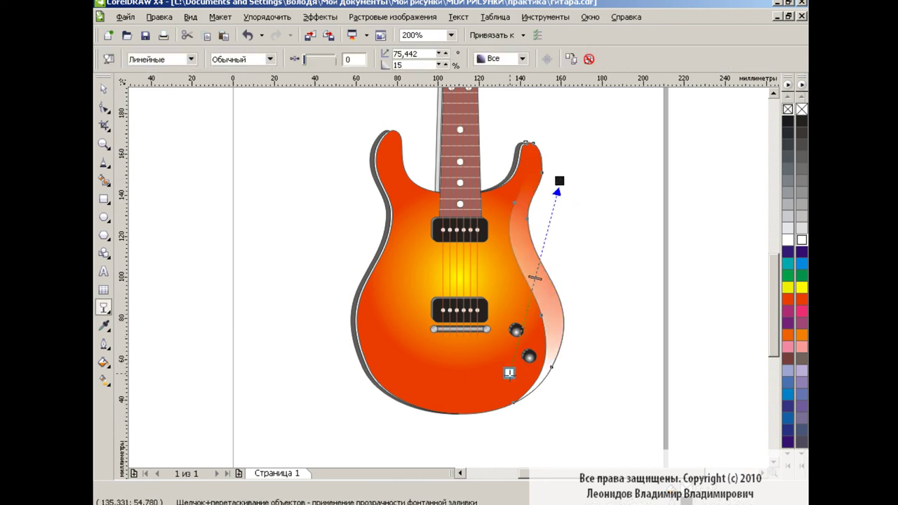
mouse_move(559, 181)
mouse_down()
mouse_move(550, 206)
mouse_move(576, 104)
mouse_up()
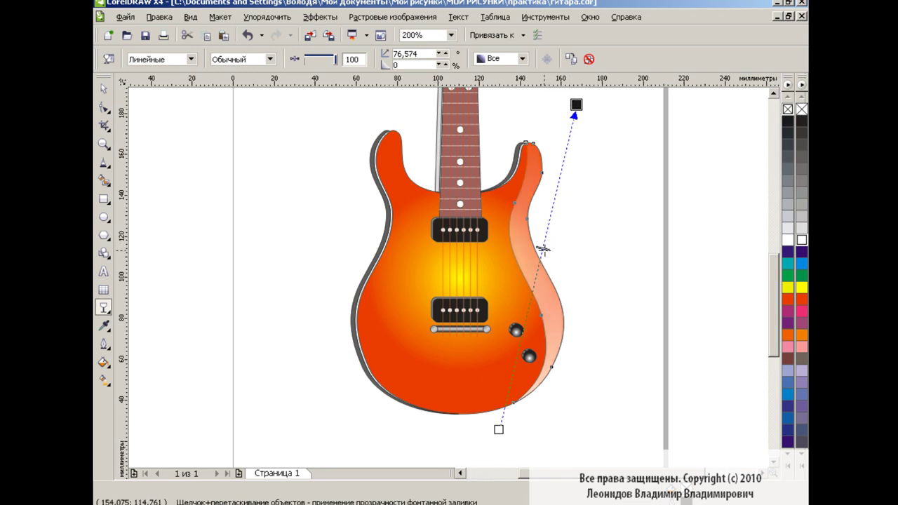
mouse_move(543, 249)
mouse_down()
mouse_move(554, 203)
mouse_move(544, 270)
mouse_up()
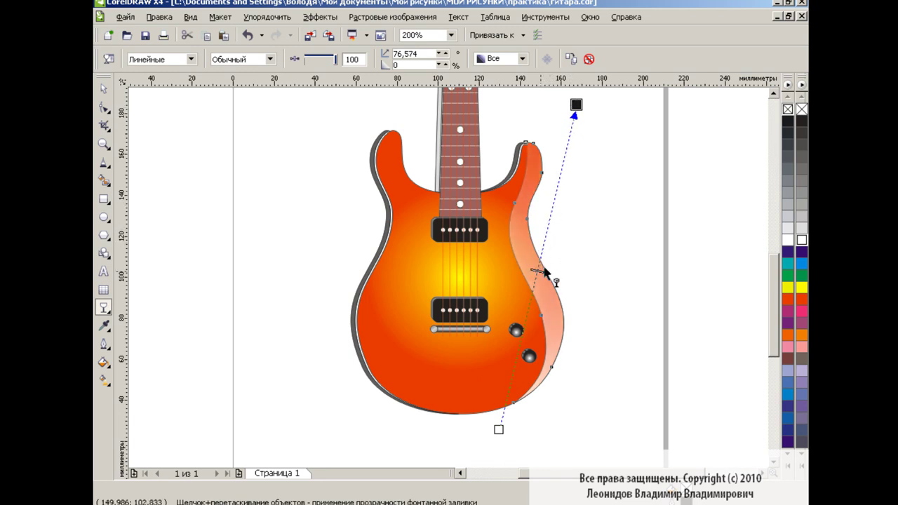
key(space)
Zoom to 400% to inspect the pale strings over the sunburst, then zoom back out
click(276, 224)
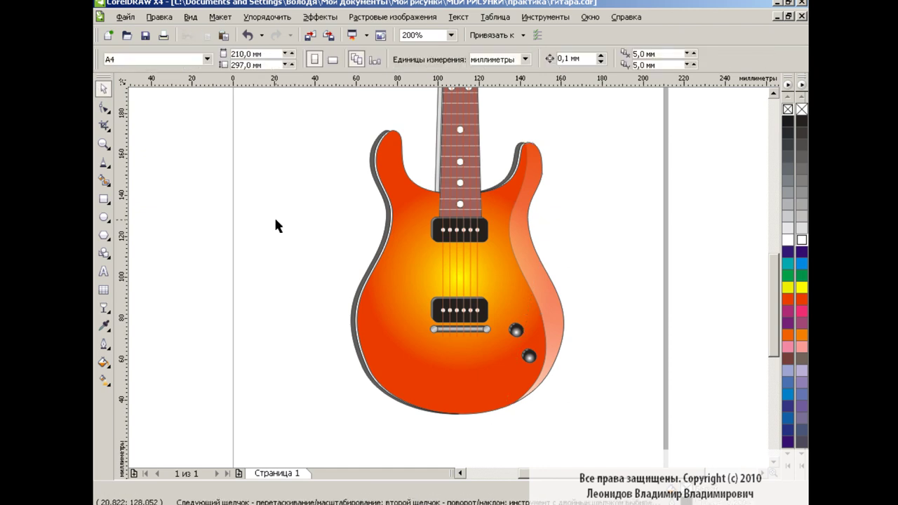
click(451, 34)
click(425, 121)
mouse_move(772, 343)
mouse_down()
mouse_move(769, 243)
mouse_move(770, 296)
mouse_up()
click(451, 35)
click(449, 124)
click(505, 332)
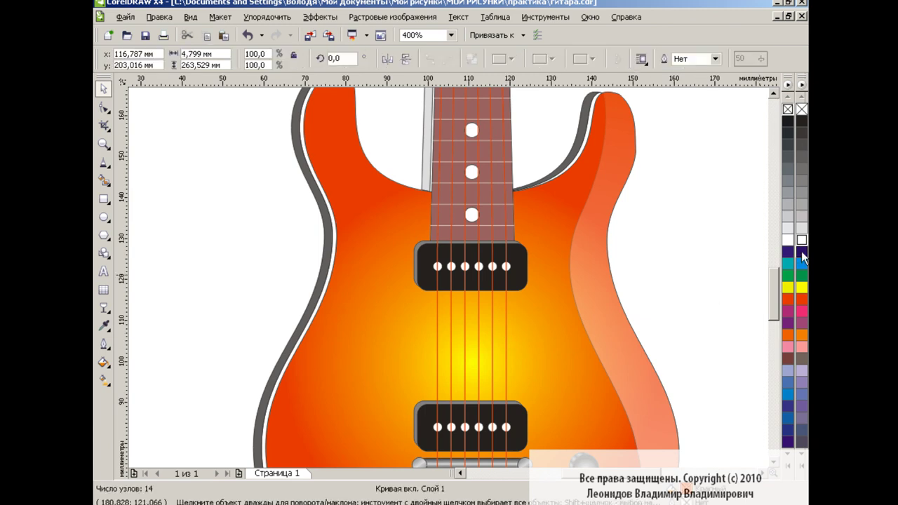
shift+click(464, 332)
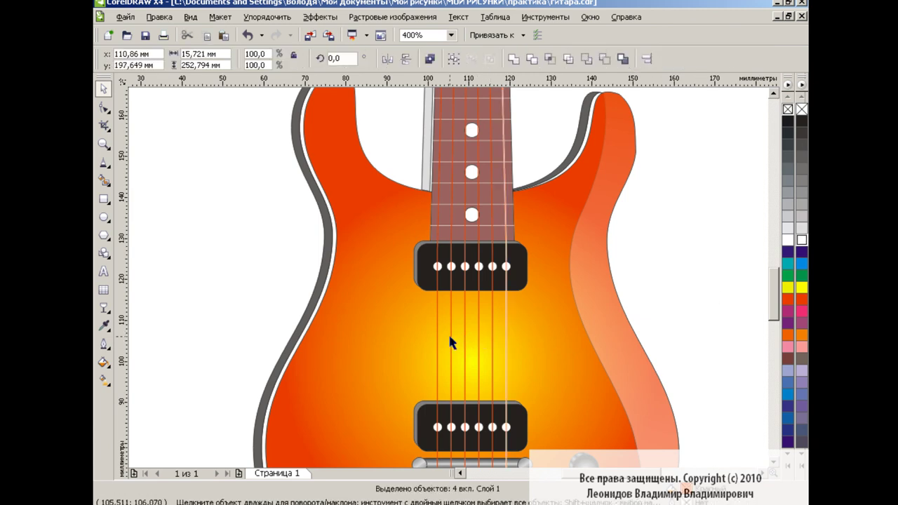
click(708, 285)
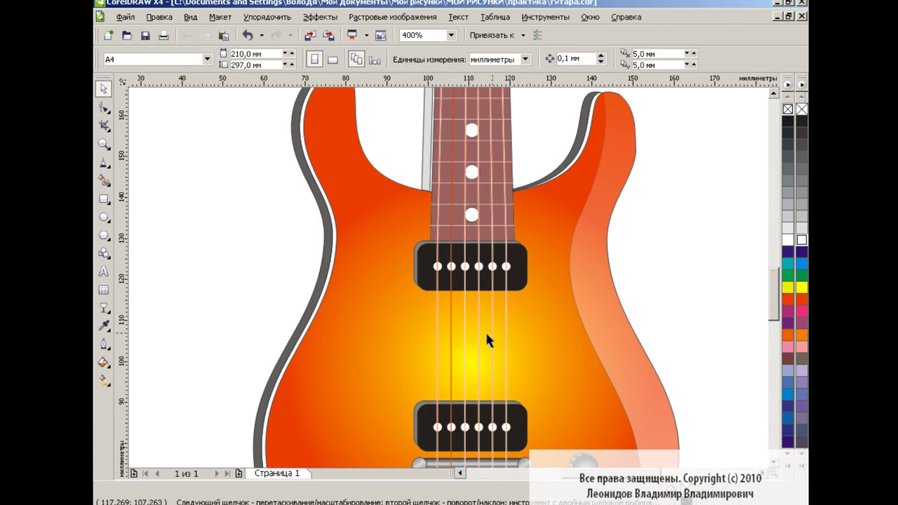
click(452, 334)
click(730, 243)
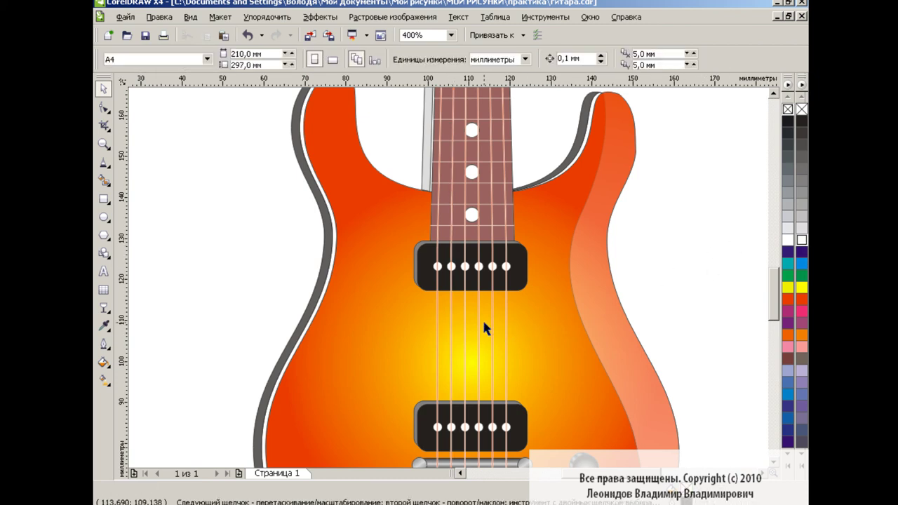
click(452, 34)
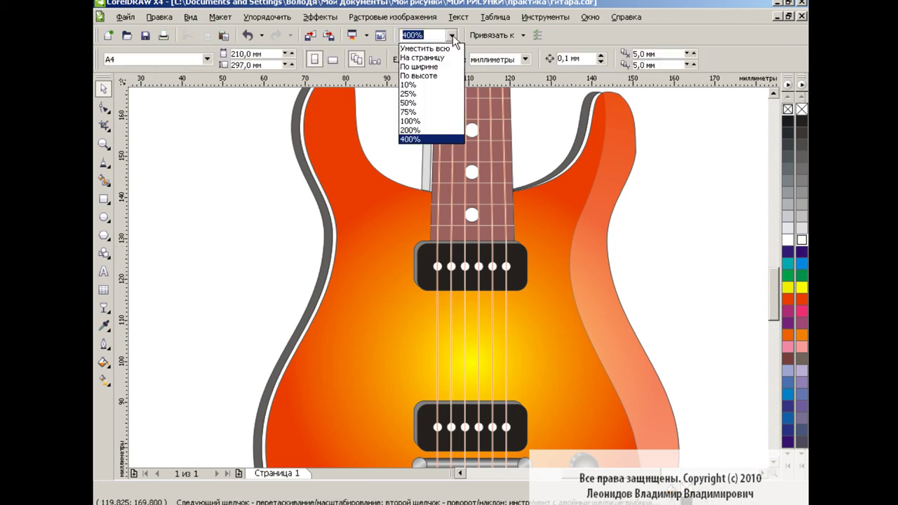
click(424, 123)
Rotate the whole guitar to 298.3° so it lies diagonally, headstock toward the upper right
scroll(765, 245, up, 3)
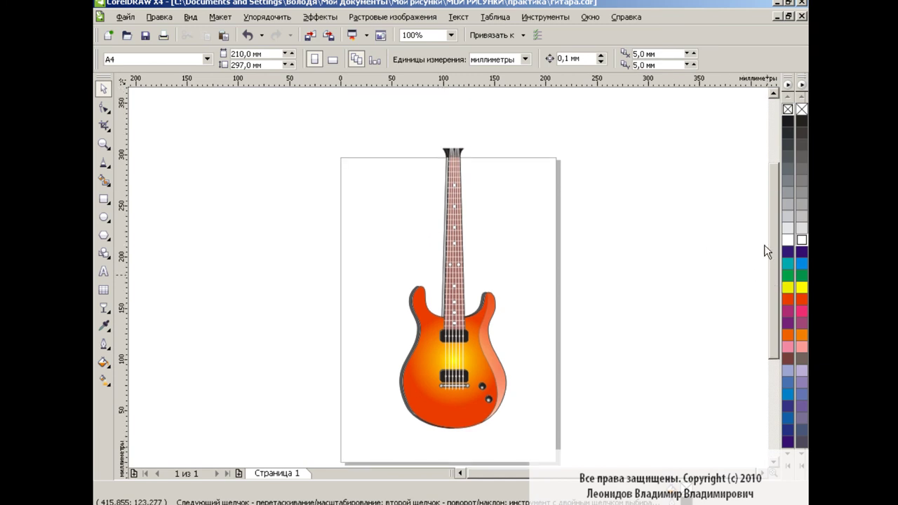
scroll(764, 245, up, 1)
drag(345, 99, 597, 439)
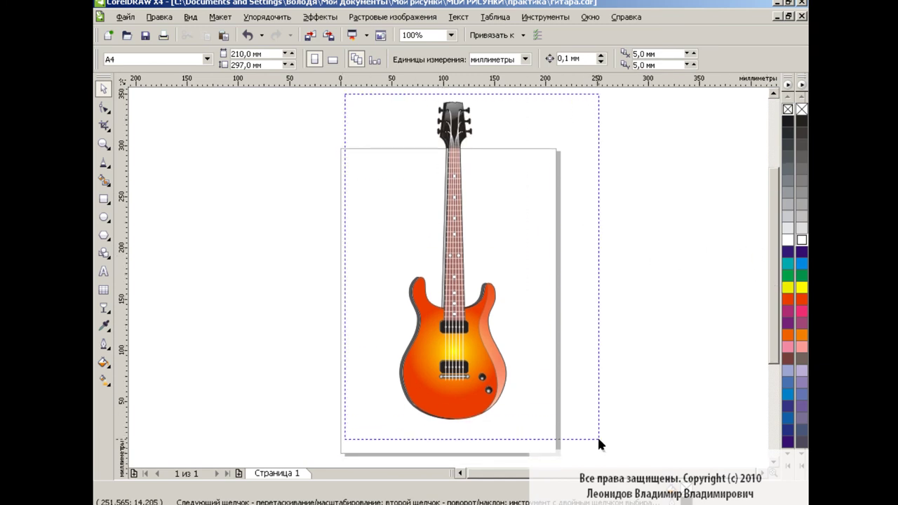
click(453, 261)
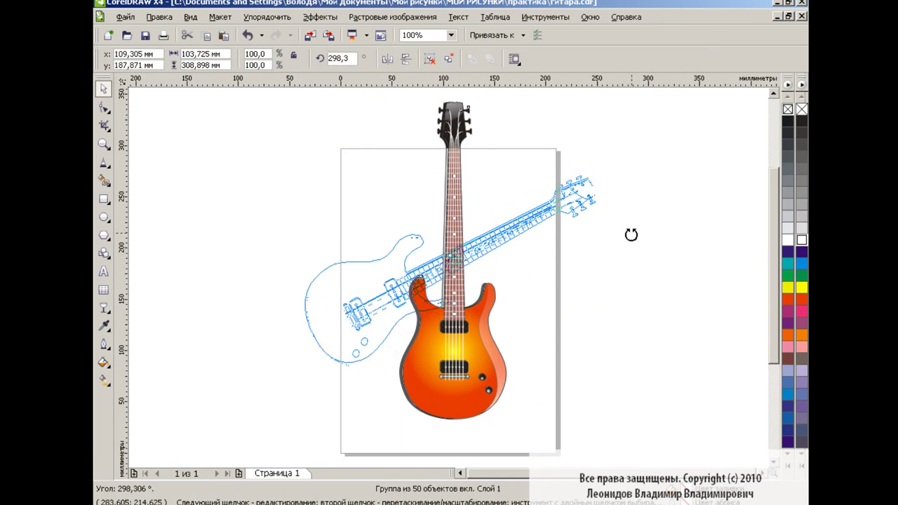
drag(510, 97, 632, 234)
click(514, 275)
drag(515, 275, 463, 280)
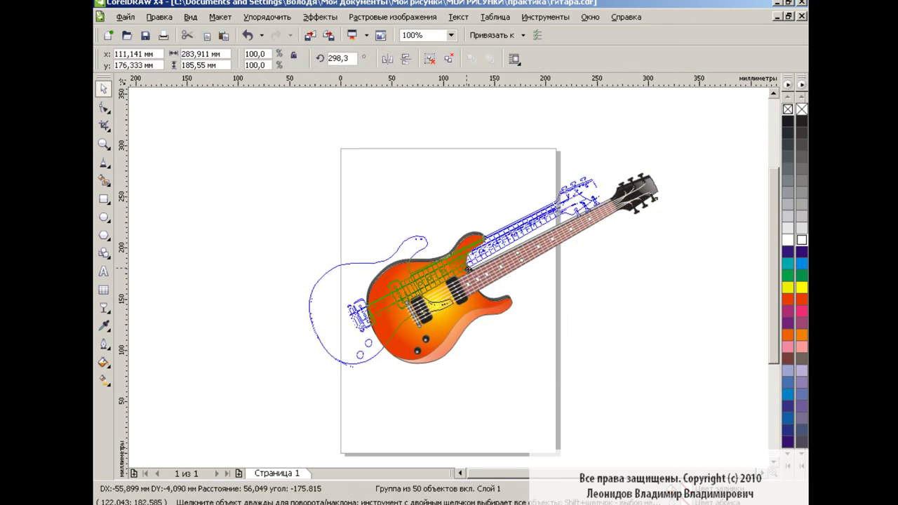
Zoom in to 400% on the guitar body
click(451, 36)
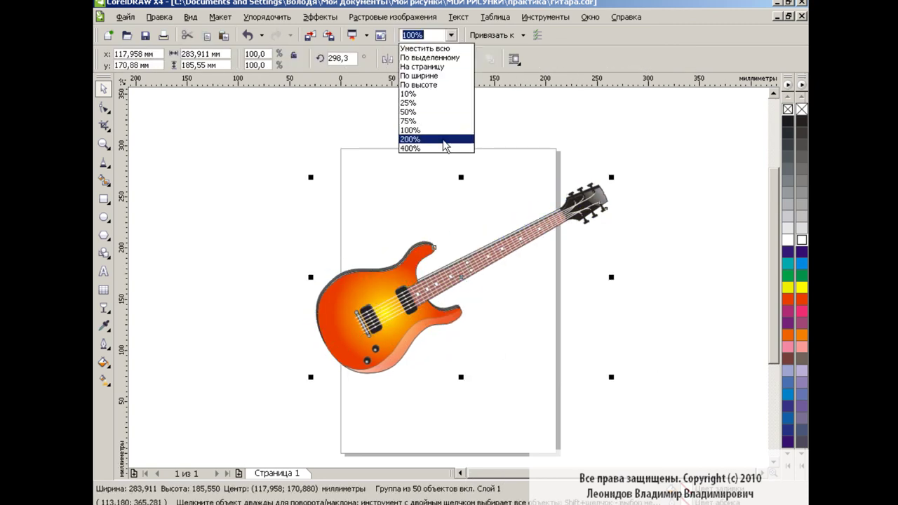
click(421, 139)
drag(506, 474, 533, 473)
drag(774, 261, 774, 282)
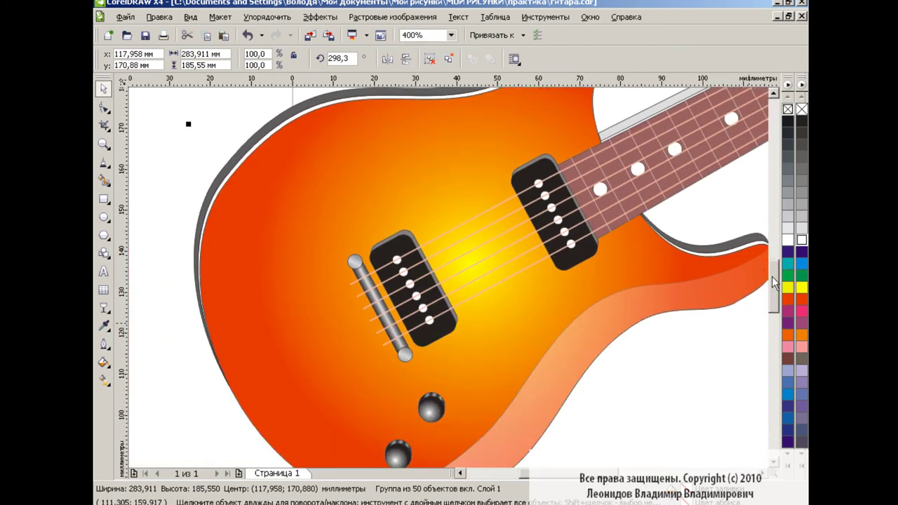
Hand-write 'Corel' and 'guitar' on the body with the Freehand tool at smoothing 98
click(103, 162)
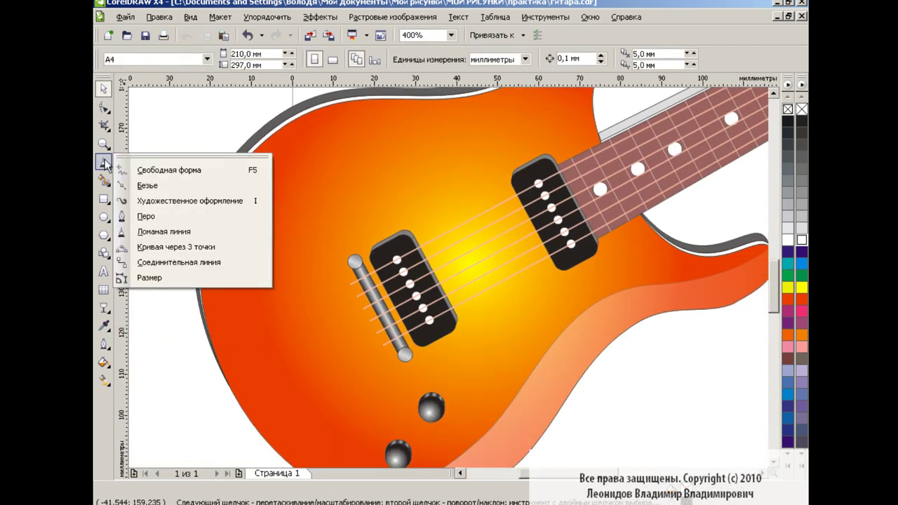
click(136, 170)
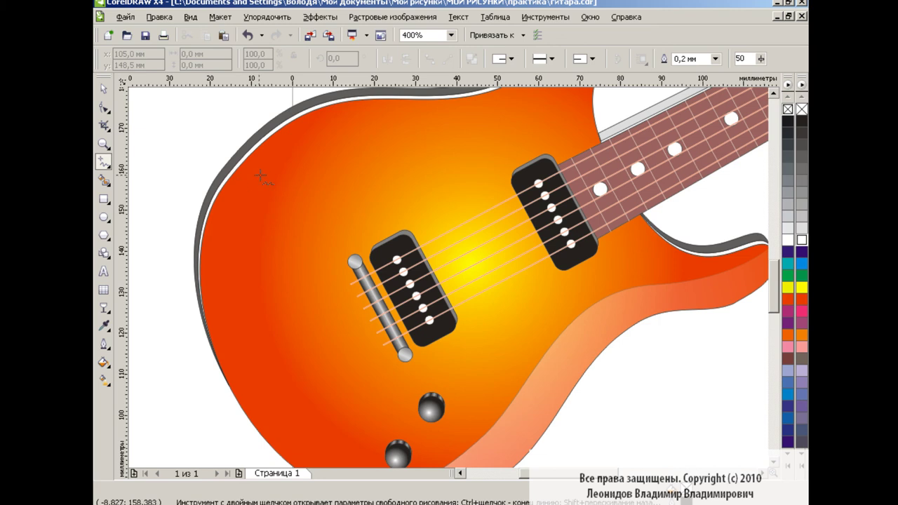
click(761, 58)
mouse_move(761, 73)
mouse_down()
mouse_move(795, 77)
mouse_move(786, 79)
mouse_up()
mouse_move(257, 185)
mouse_down()
mouse_move(261, 218)
mouse_move(348, 188)
mouse_move(401, 207)
mouse_move(440, 184)
mouse_up()
mouse_move(237, 266)
mouse_down()
mouse_move(278, 261)
mouse_move(298, 281)
mouse_up()
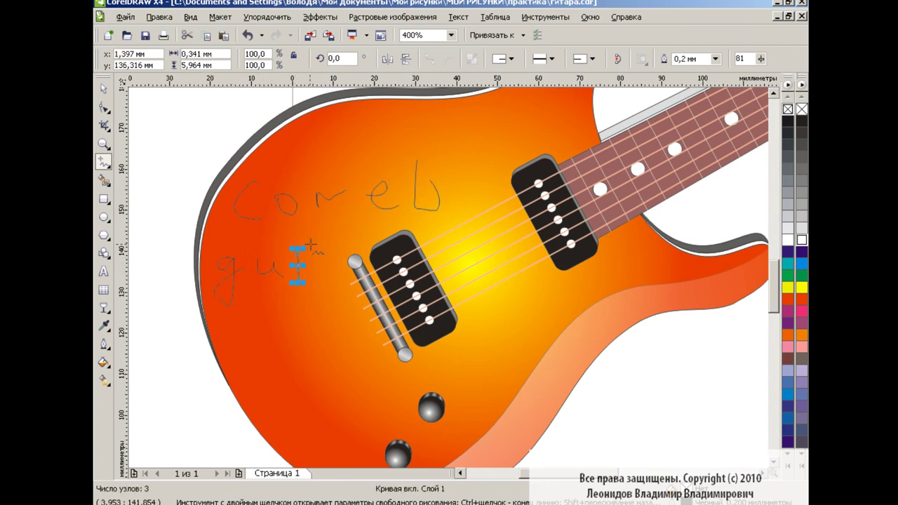
mouse_move(321, 242)
mouse_down()
mouse_move(324, 282)
mouse_move(350, 262)
mouse_move(414, 258)
mouse_move(443, 241)
mouse_up()
Shrink 'guitar' to about 45% beneath 'Corel', scale 'Corel' above it, and select all lettering
click(103, 88)
click(225, 273)
shift+click(284, 273)
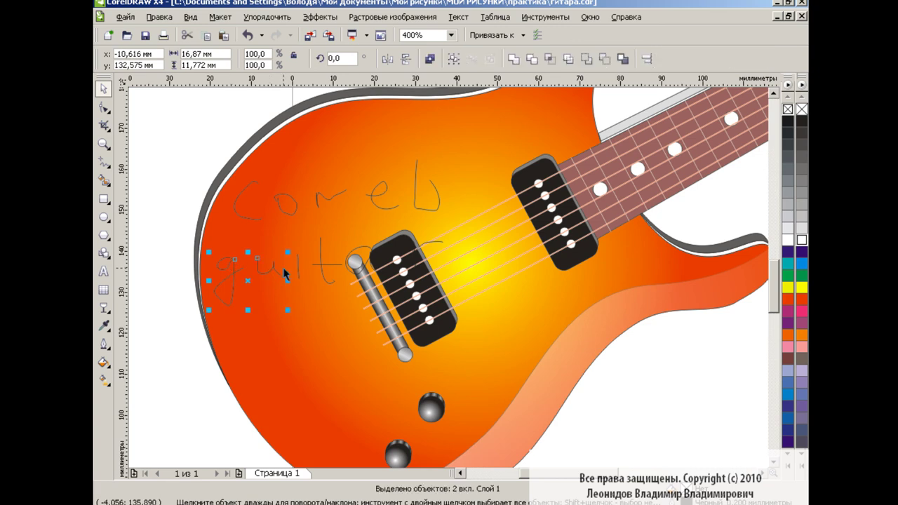
shift+click(300, 270)
shift+click(323, 266)
shift+click(355, 256)
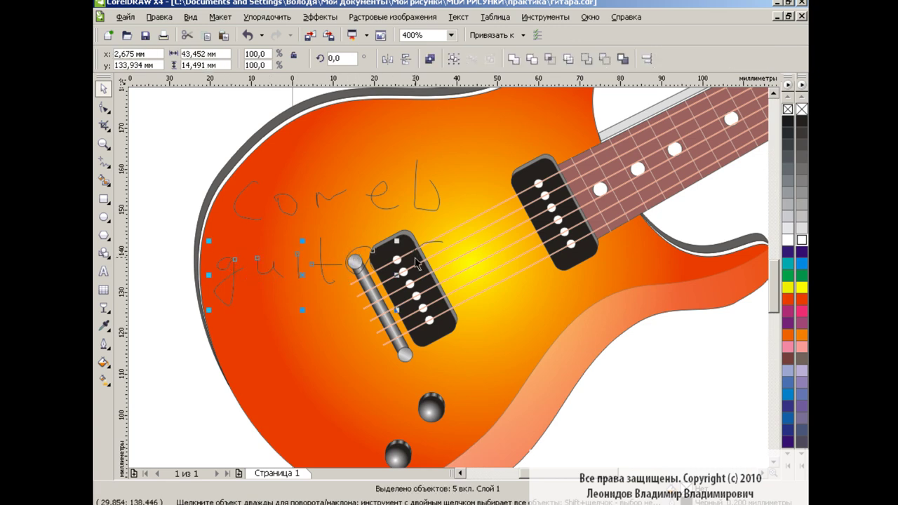
drag(448, 311, 317, 270)
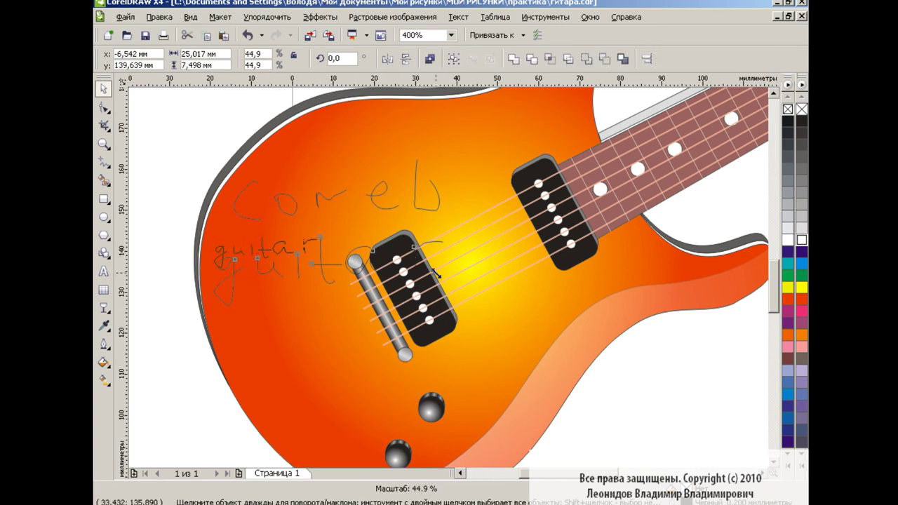
drag(435, 271, 440, 273)
mouse_move(168, 127)
mouse_down()
mouse_move(463, 222)
mouse_move(382, 176)
mouse_up()
drag(309, 190, 326, 200)
mouse_move(182, 151)
mouse_down()
mouse_move(269, 223)
mouse_move(411, 277)
mouse_up()
Group the Corel guitar lettering strokes and select the group
click(453, 59)
click(200, 140)
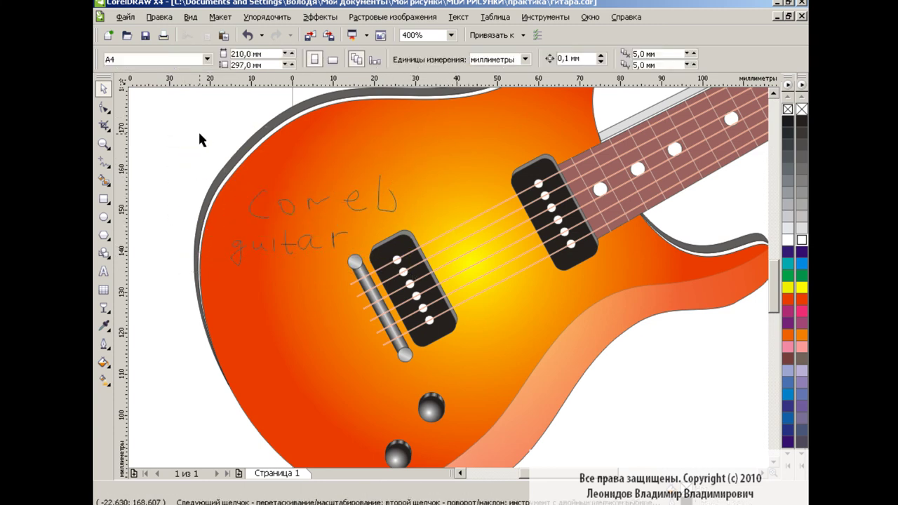
click(263, 192)
Apply the Artistic Media sphere brush preset to the lettering
click(103, 164)
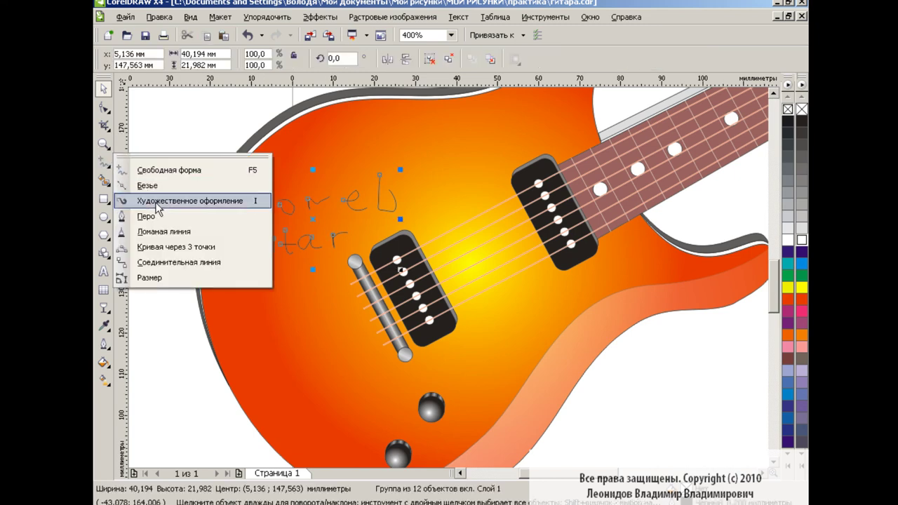
click(144, 203)
click(127, 59)
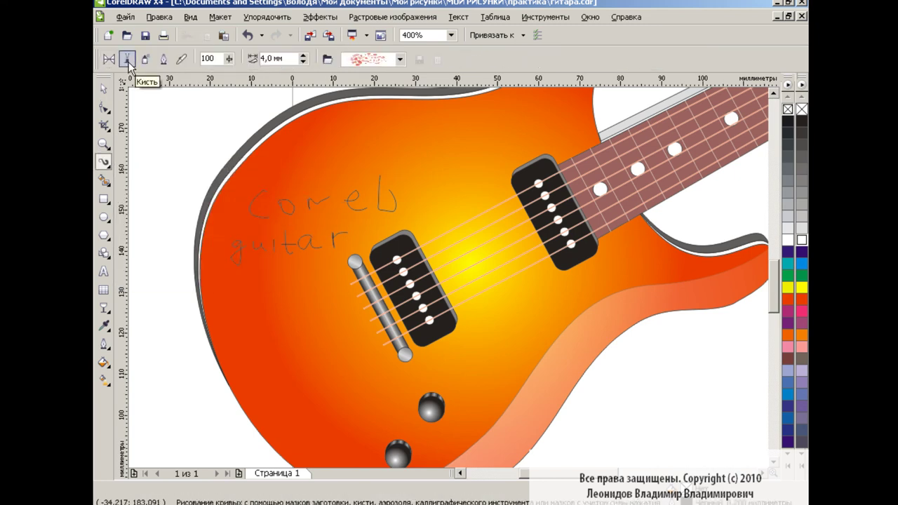
click(400, 59)
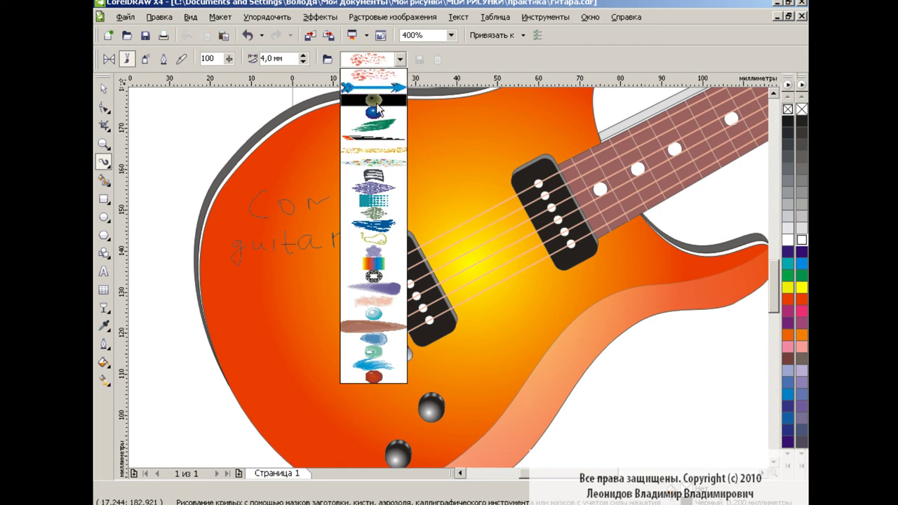
click(375, 106)
click(361, 202)
click(400, 59)
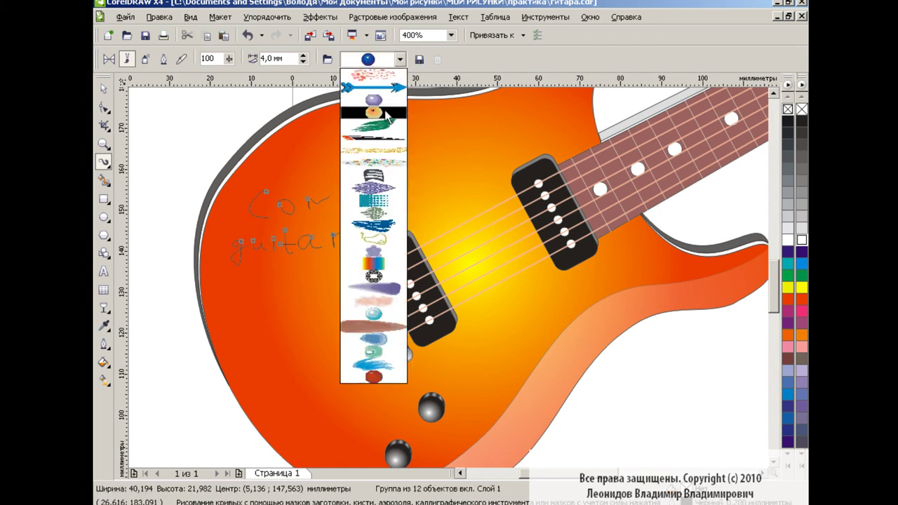
key(space)
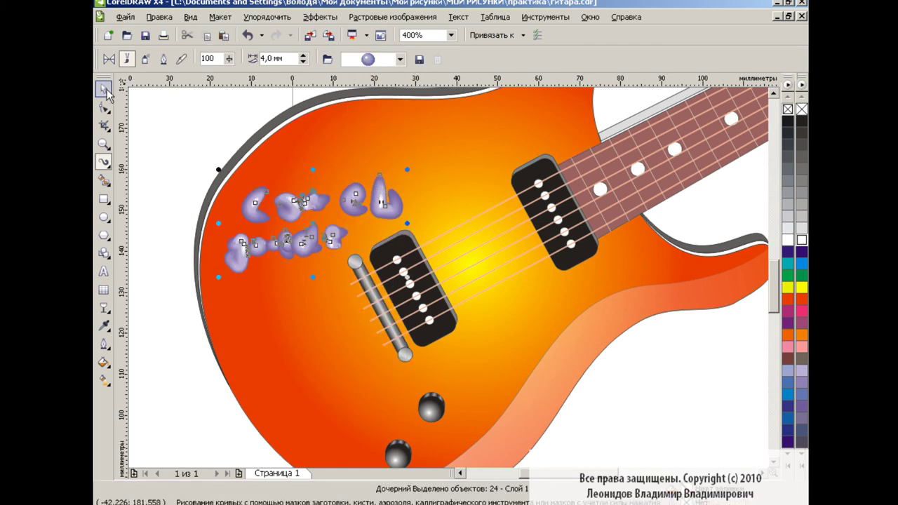
Set the lettering's brush stroke width to 1.0 mm
click(104, 162)
click(303, 60)
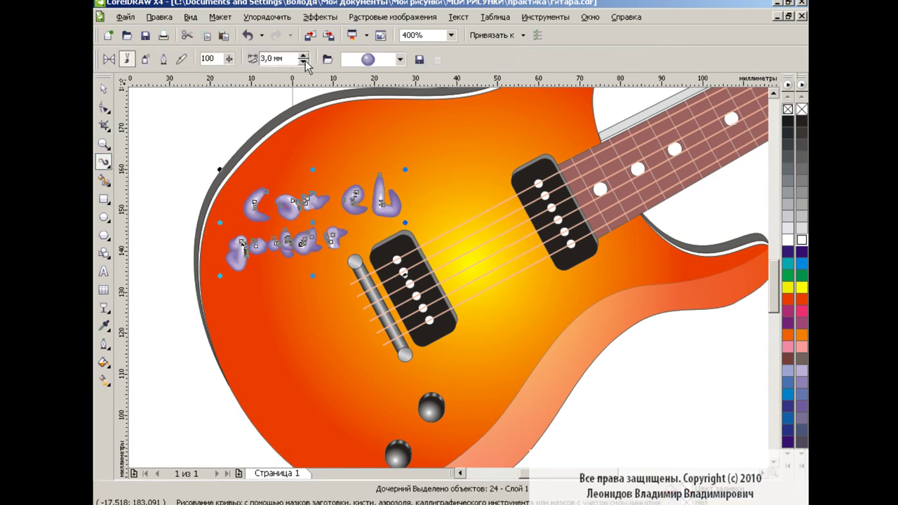
click(304, 62)
click(104, 90)
click(191, 158)
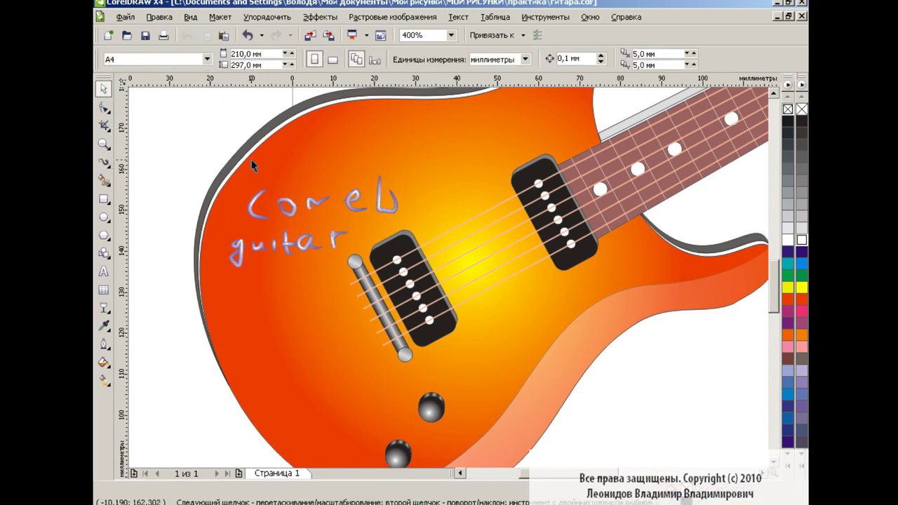
Zoom out to the full page and move the guitar with its lettering left and slightly up
click(451, 36)
click(437, 122)
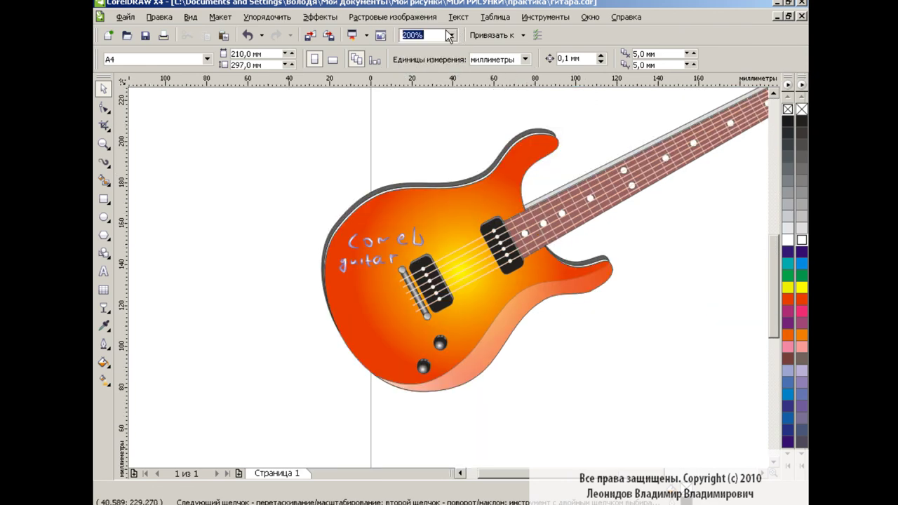
click(450, 35)
click(416, 113)
scroll(674, 421, right, 1)
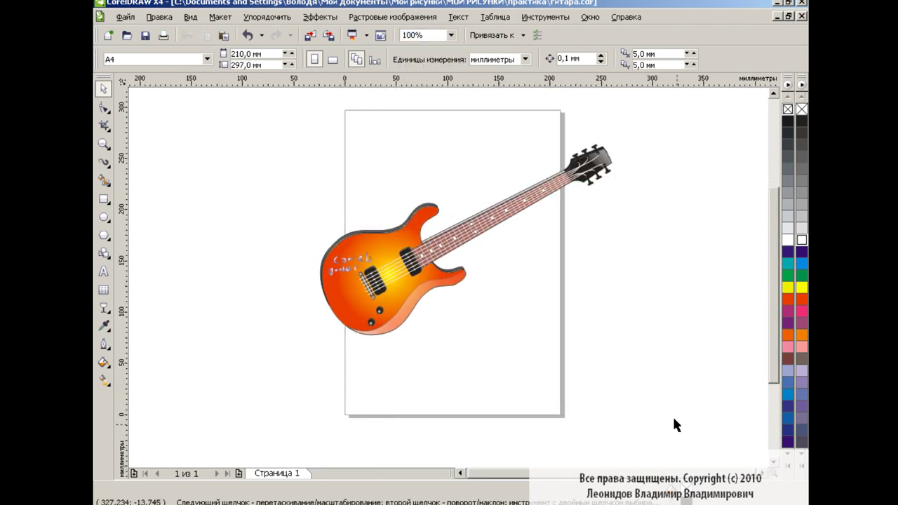
mouse_move(281, 136)
mouse_down()
mouse_move(628, 341)
mouse_move(746, 425)
mouse_up()
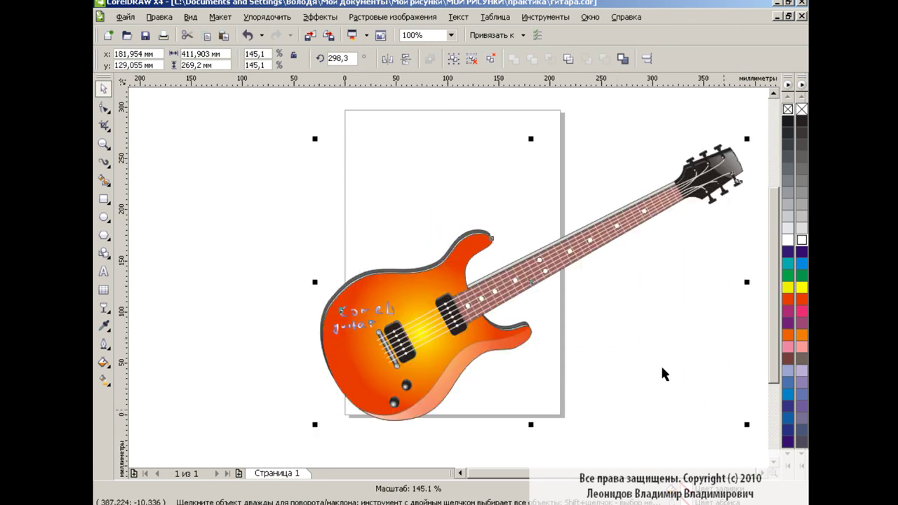
key(Escape)
drag(274, 116, 754, 439)
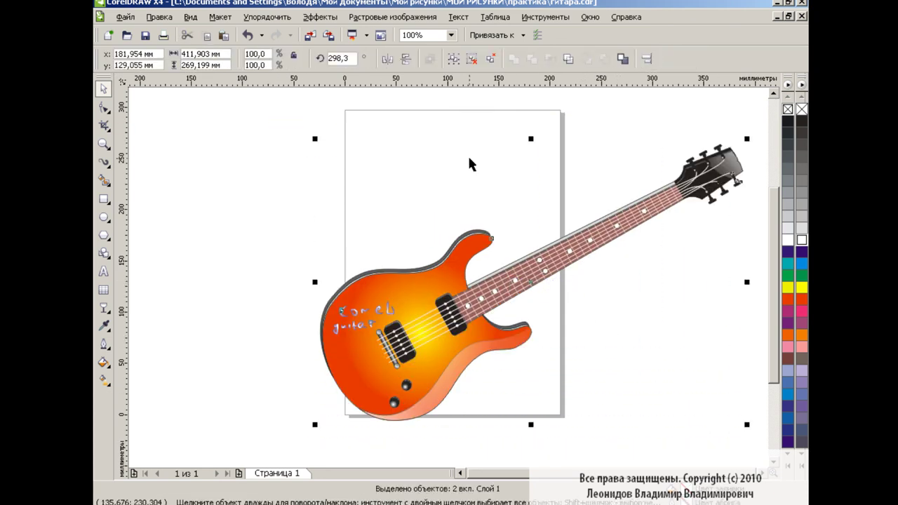
drag(525, 259, 471, 250)
click(736, 279)
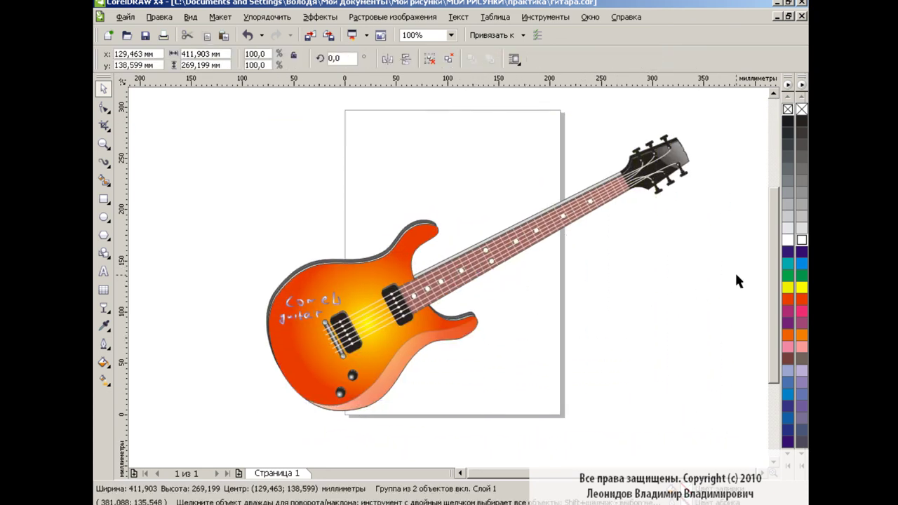